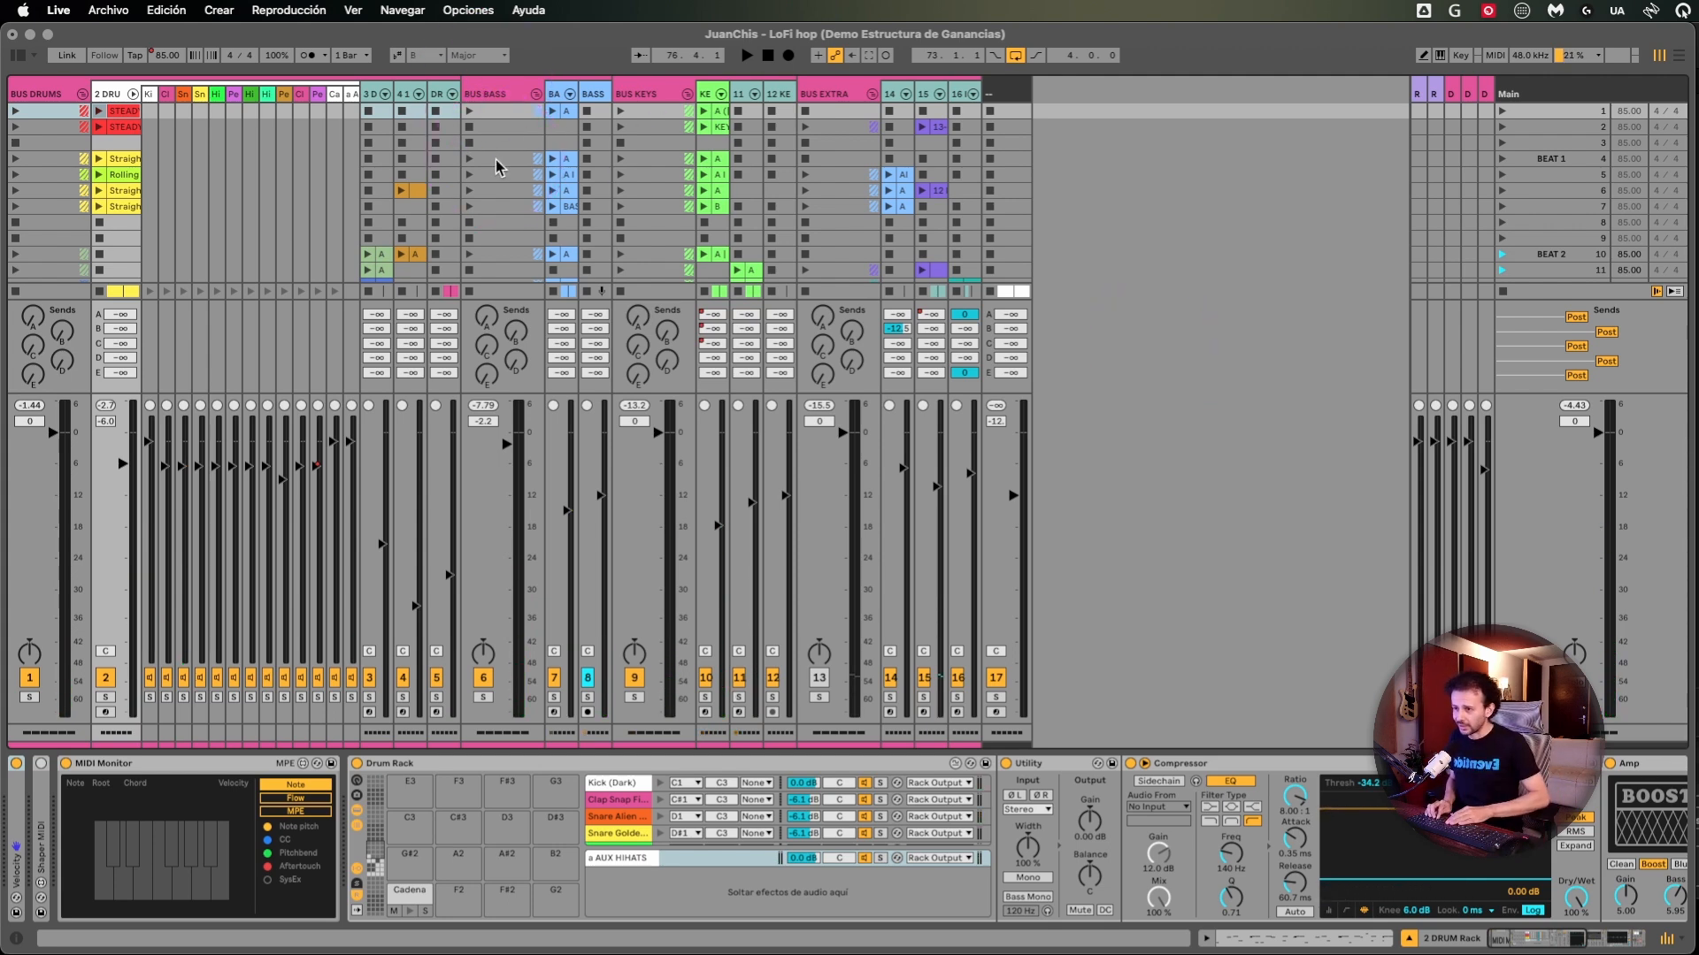
# - Reposition the Flujo de Señal patch window and highlight the K L and K R boxes that feed KEYS
pyautogui.click(1208, 265)
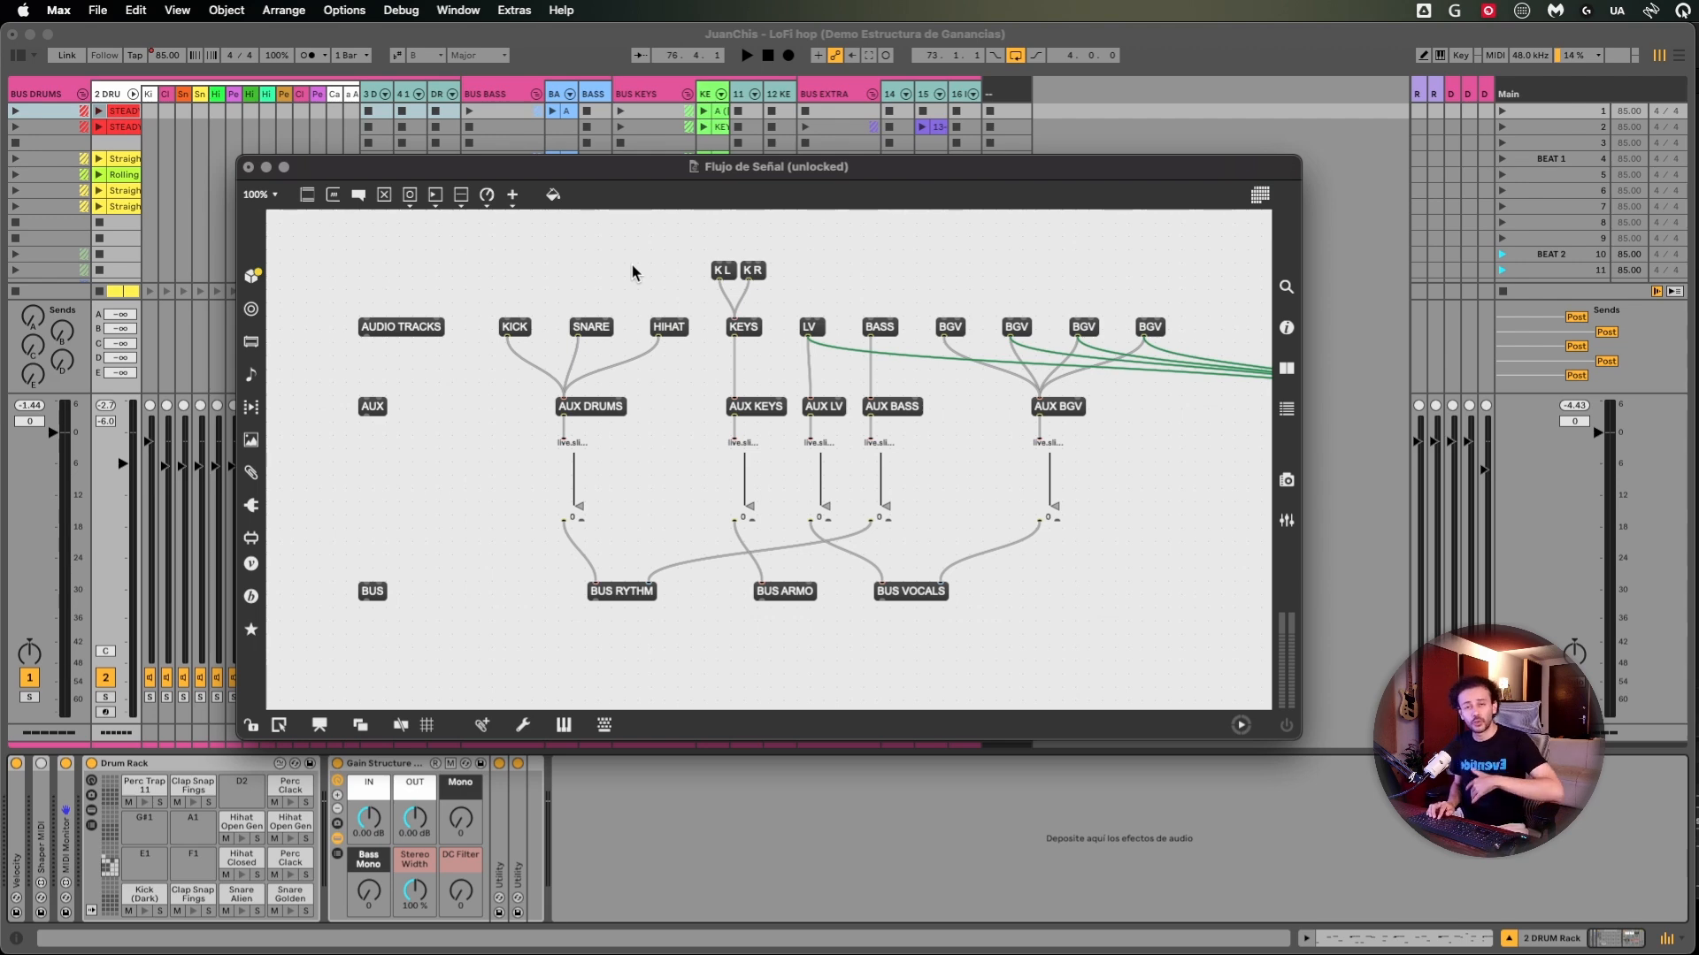
pyautogui.moveTo(666, 168); pyautogui.dragTo(592, 139)
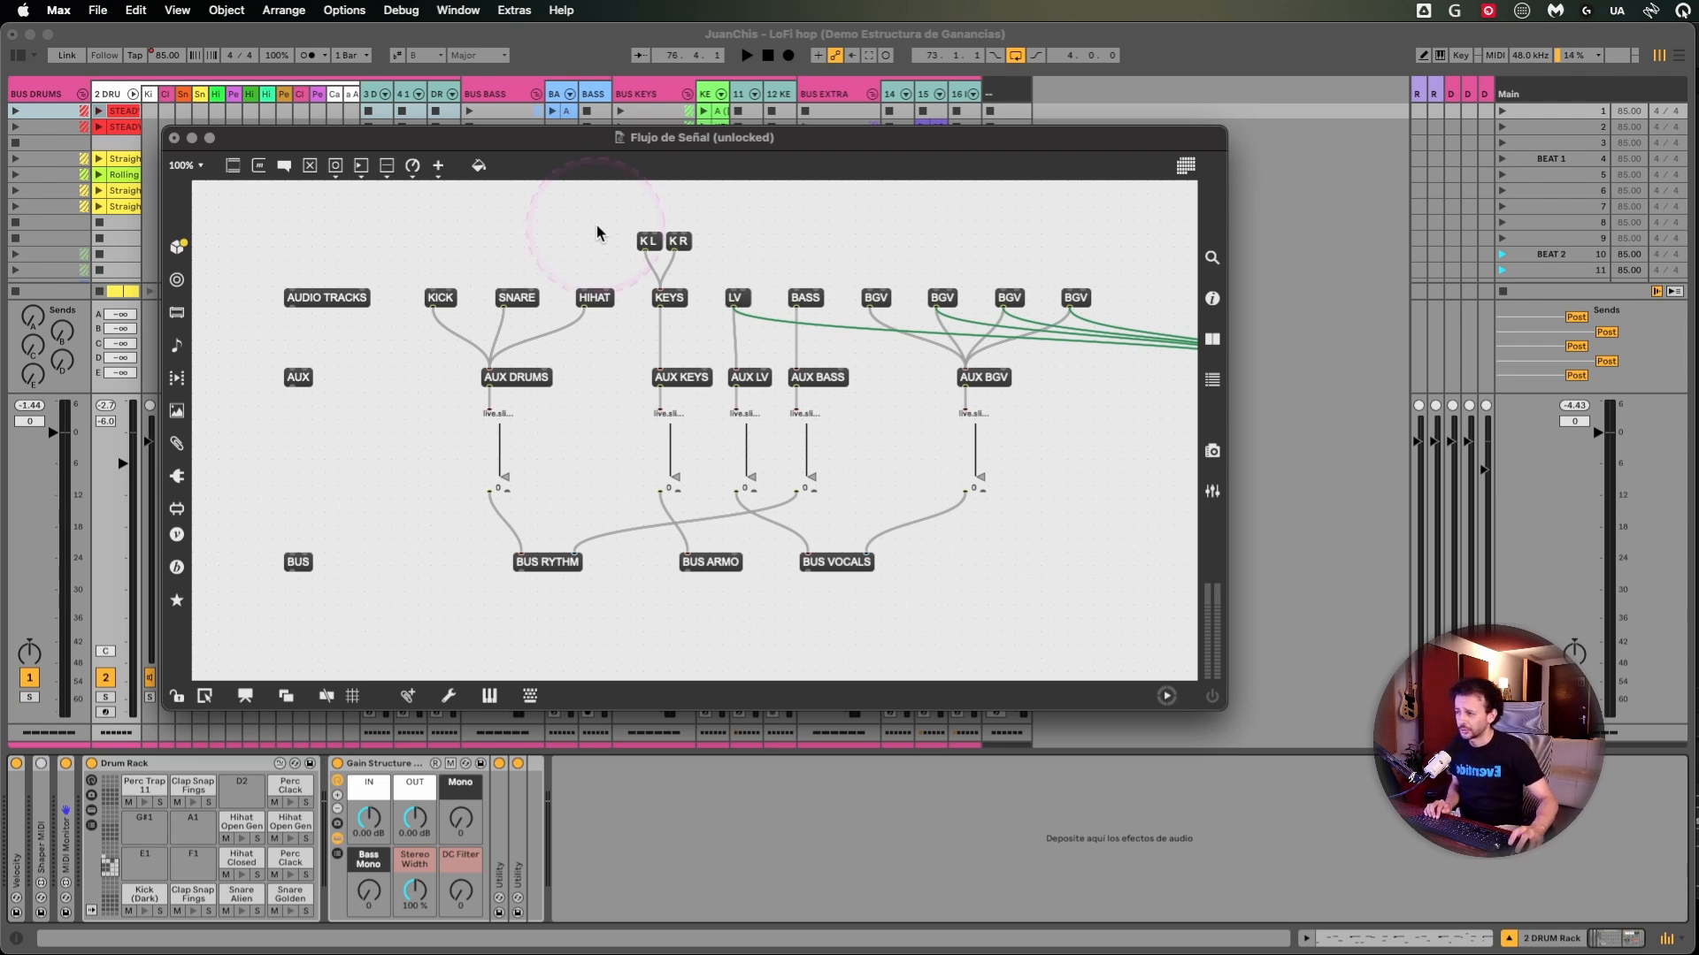
pyautogui.moveTo(596, 223); pyautogui.dragTo(671, 255)
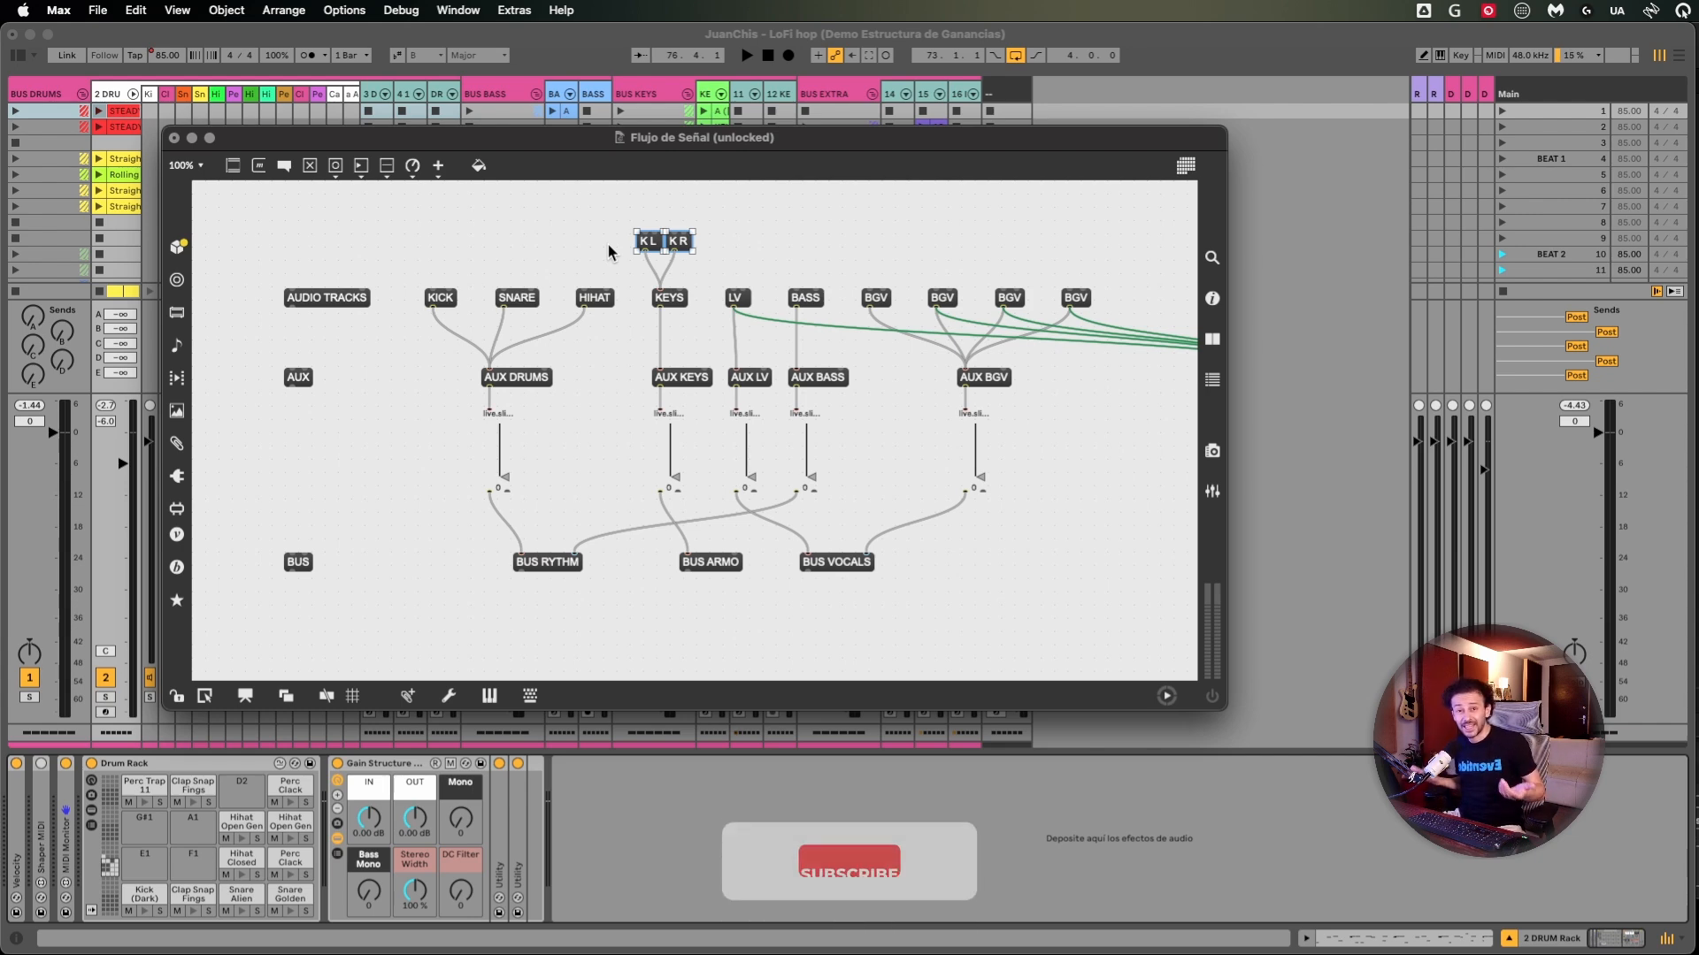
pyautogui.click(571, 234)
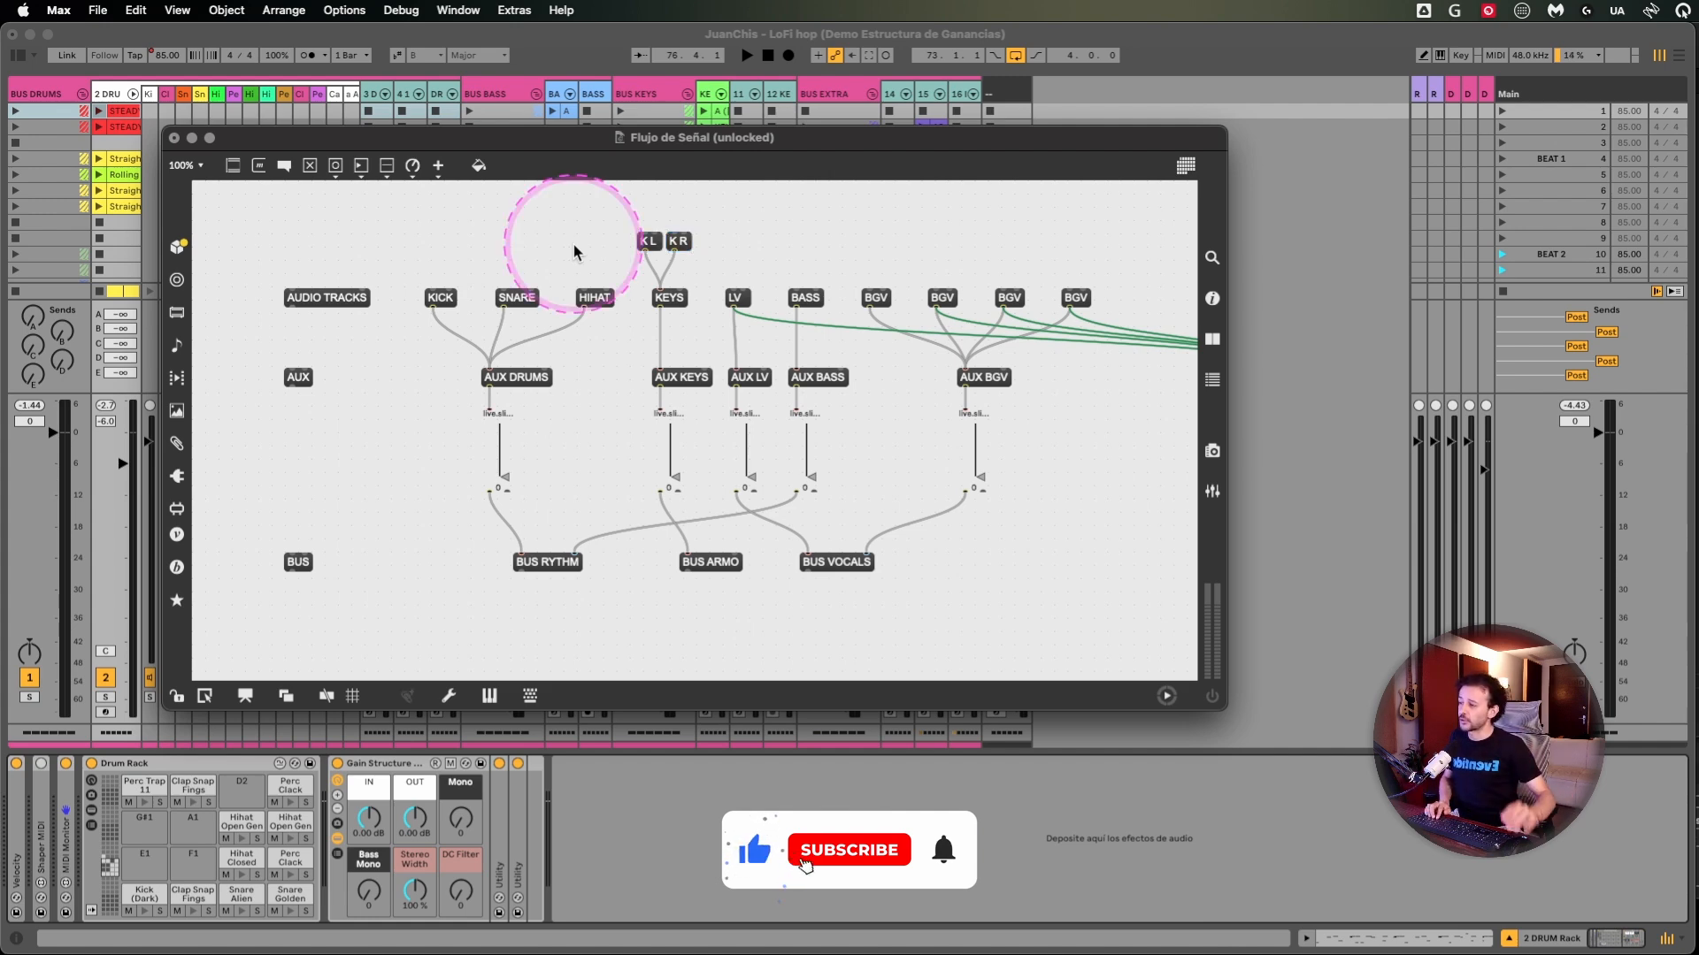
pyautogui.click(680, 242)
pyautogui.moveTo(681, 241); pyautogui.dragTo(766, 256)
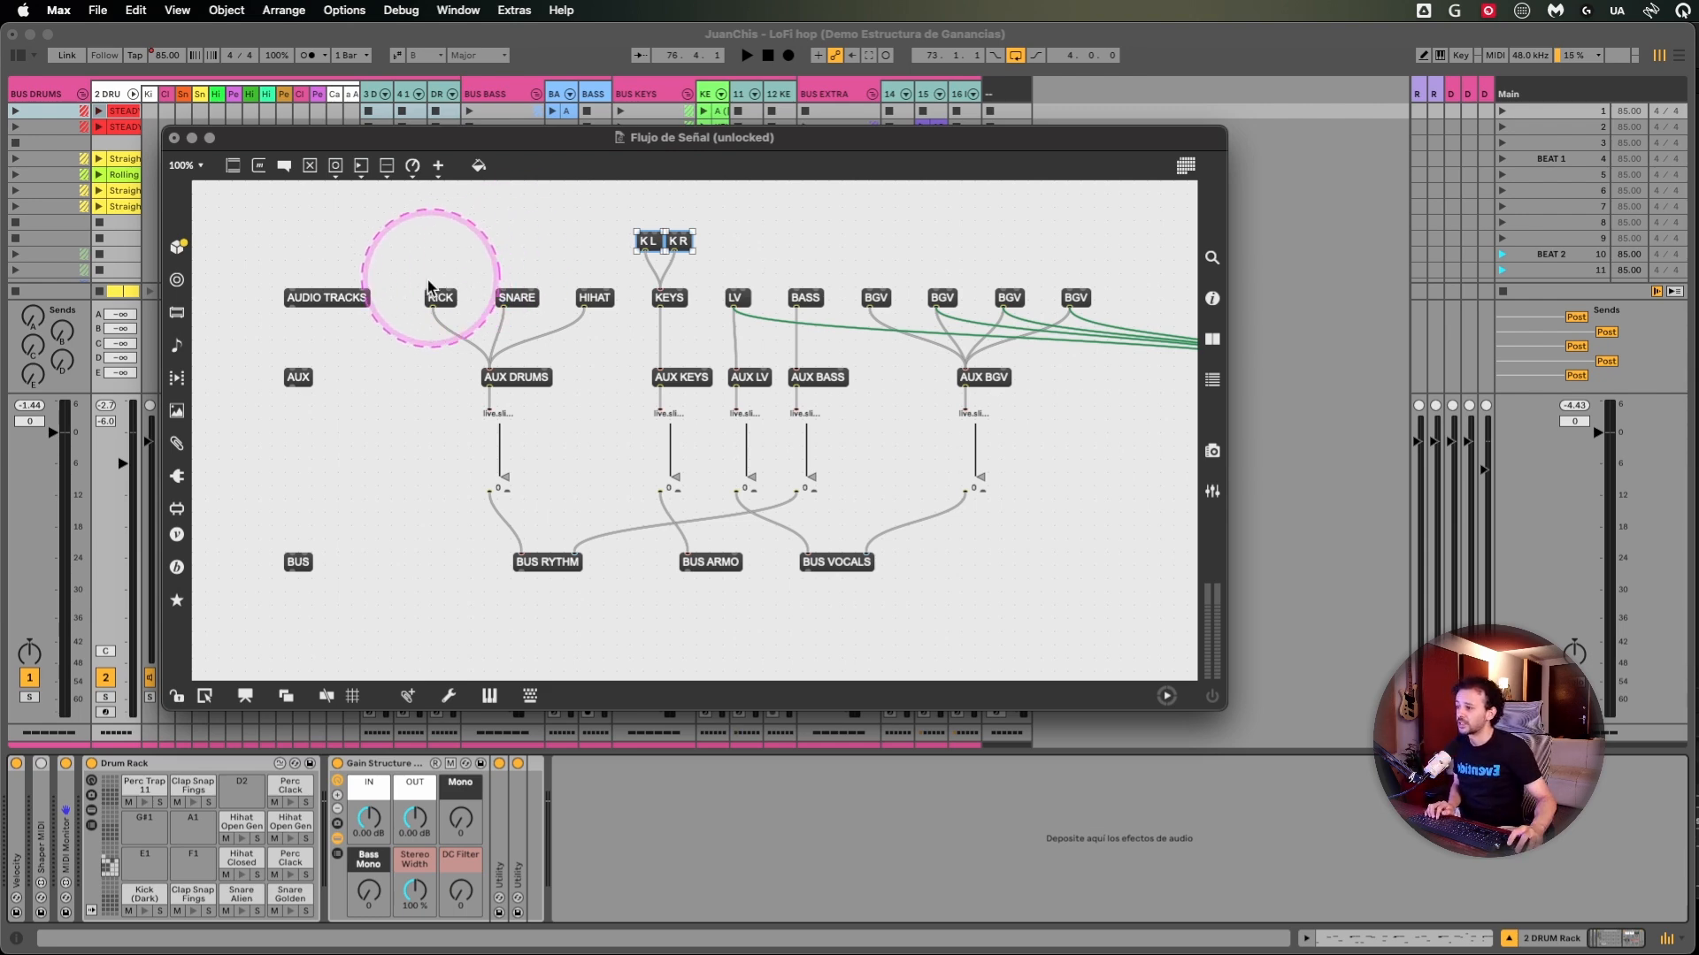
# - Highlight the row of audio track sources, the AUX row, and the KICK, SNARE and HIHAT group with AUX DRUMS
pyautogui.moveTo(401, 300); pyautogui.dragTo(1118, 300)
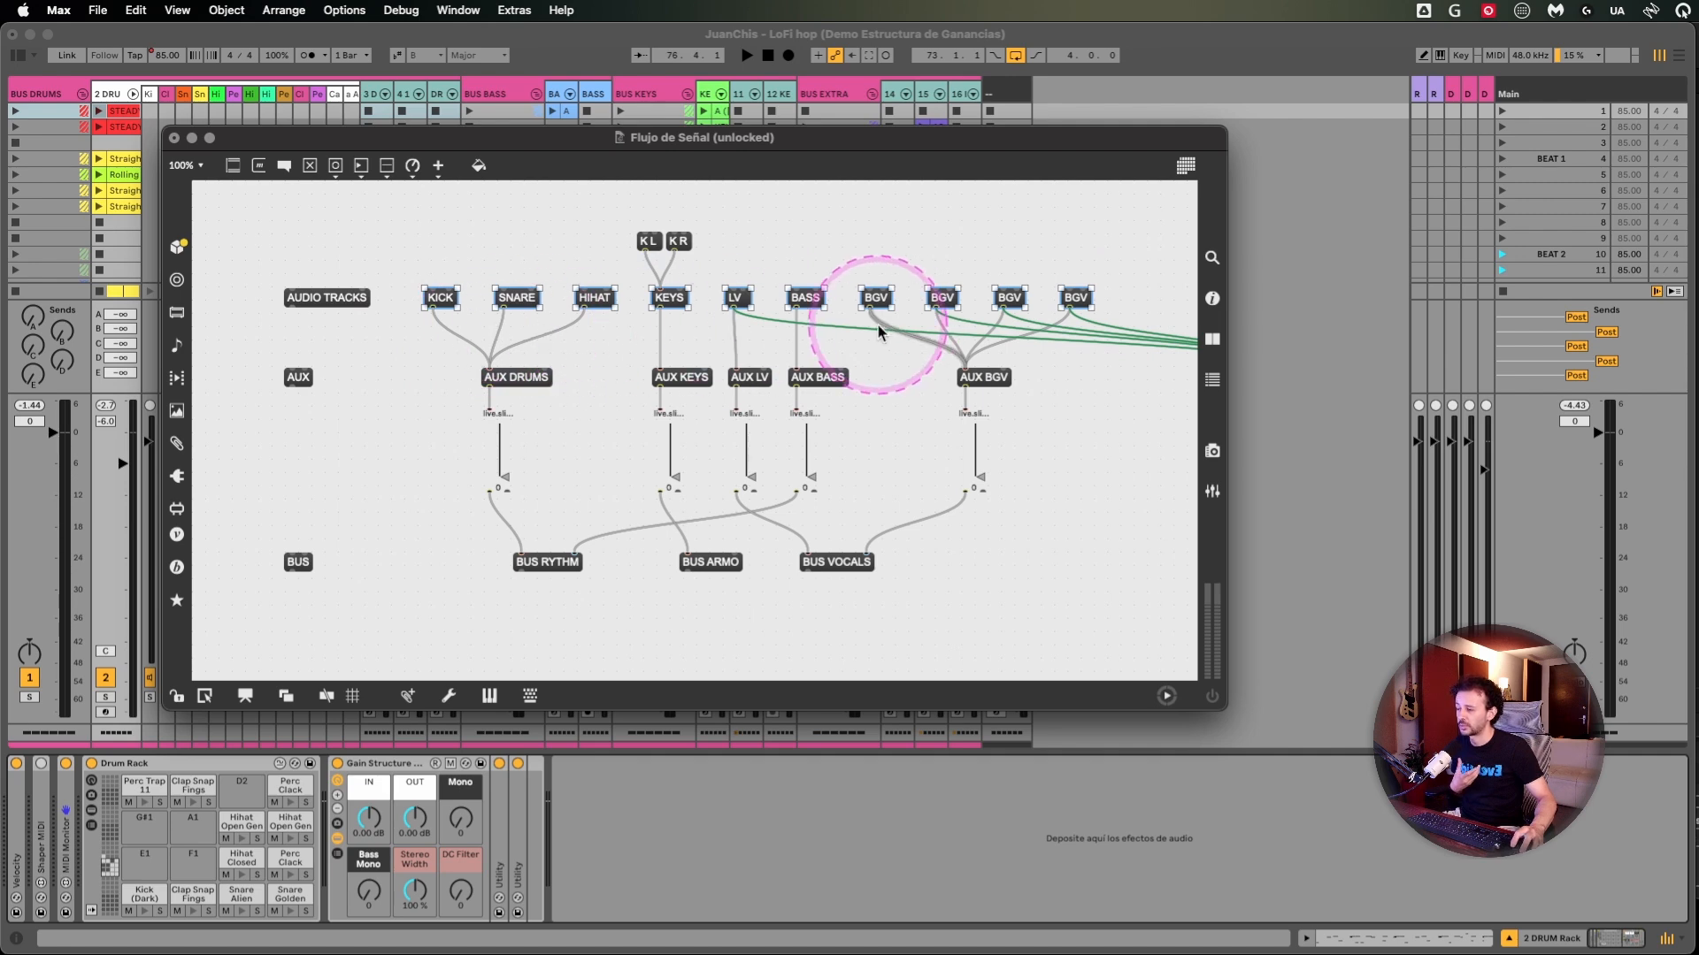
pyautogui.moveTo(410, 384); pyautogui.dragTo(1081, 395)
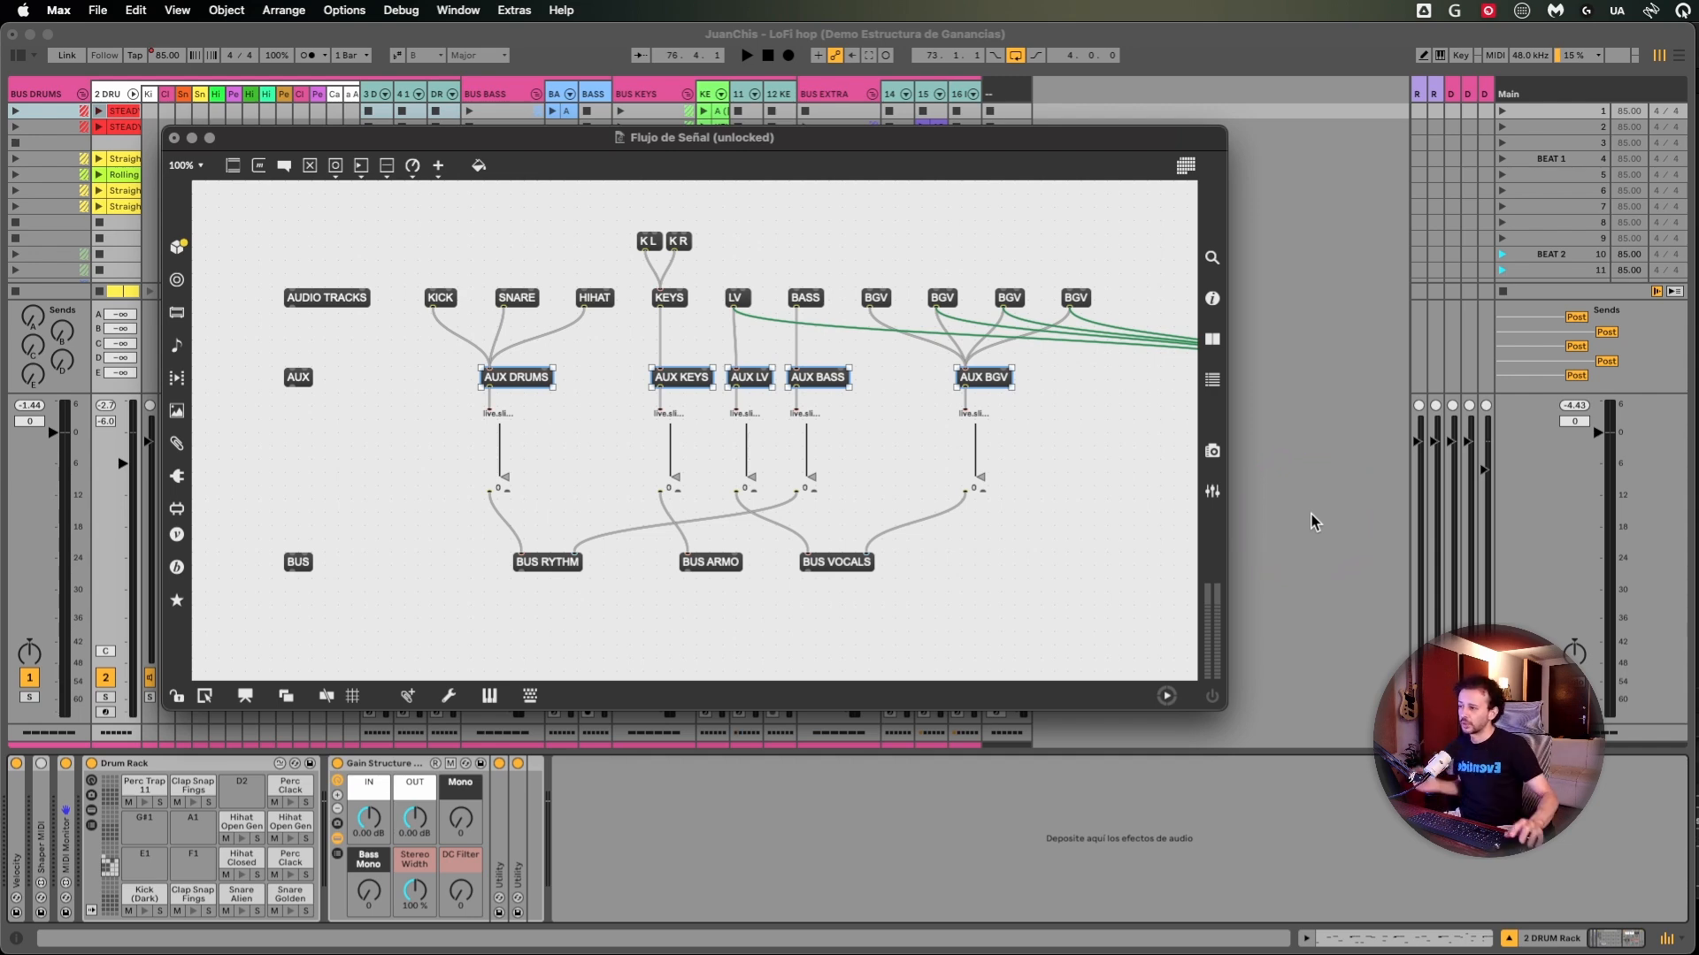
pyautogui.click(473, 259)
pyautogui.moveTo(404, 252); pyautogui.dragTo(631, 414)
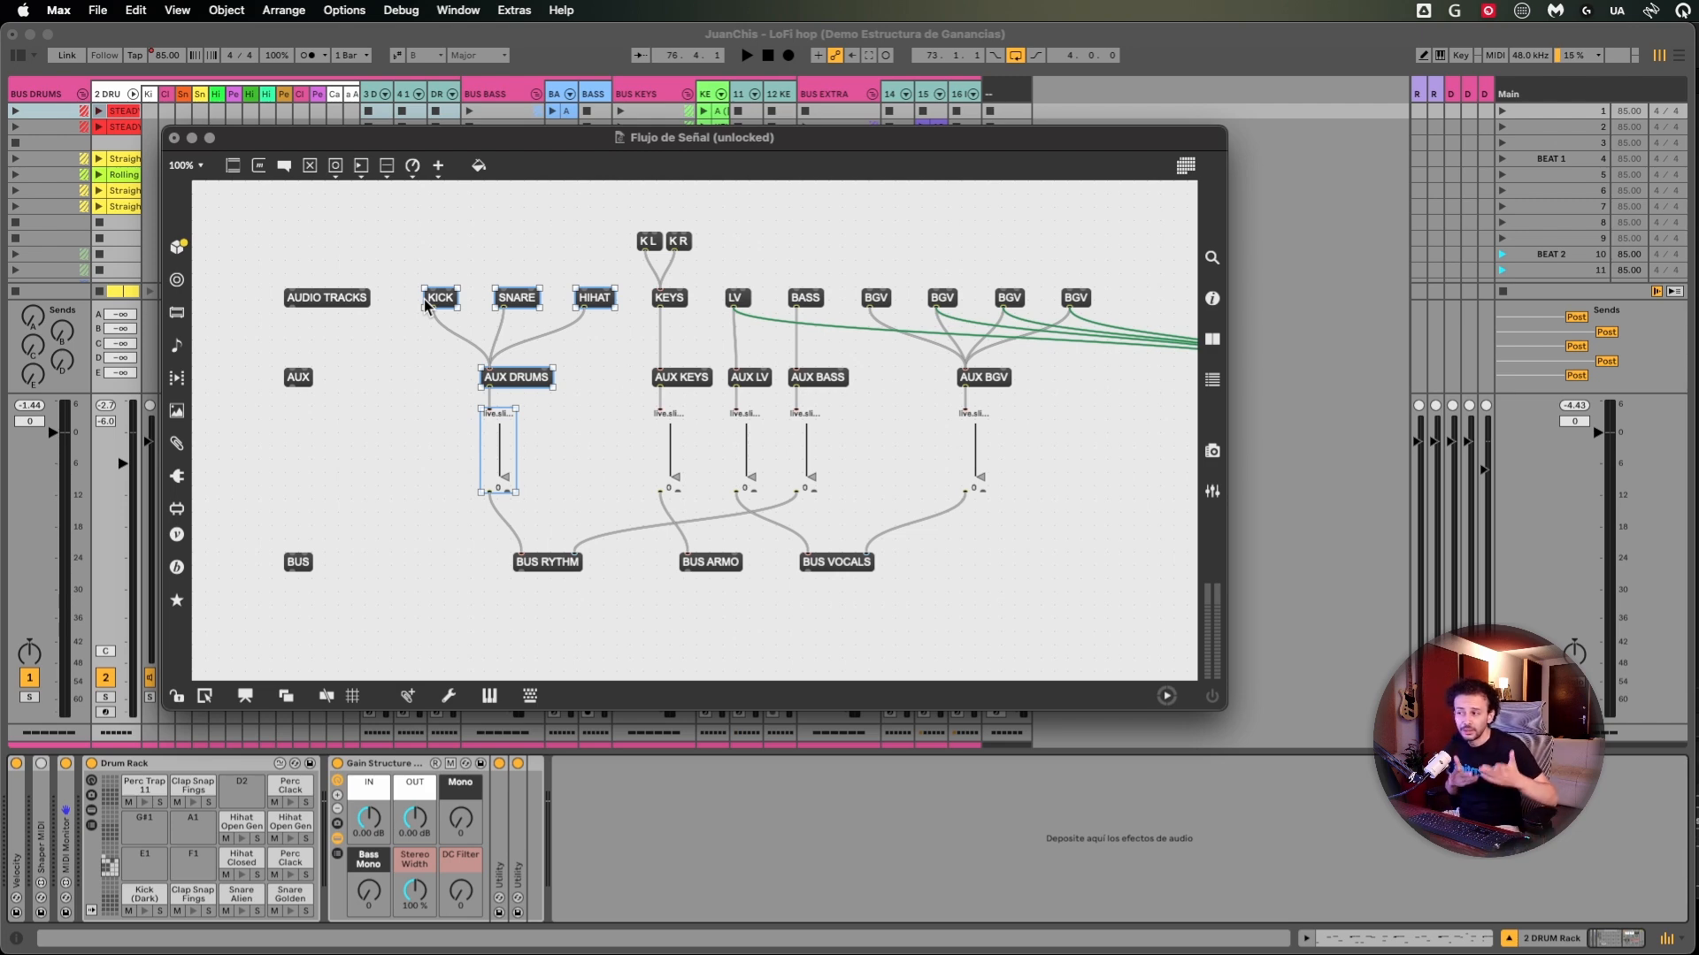
# - Widen the patch window to include the REVERB auxiliary and select REVERB together with its fader
pyautogui.moveTo(246, 363); pyautogui.dragTo(1077, 534)
pyautogui.moveTo(1226, 539); pyautogui.dragTo(1453, 531)
pyautogui.moveTo(1198, 372); pyautogui.dragTo(1338, 507)
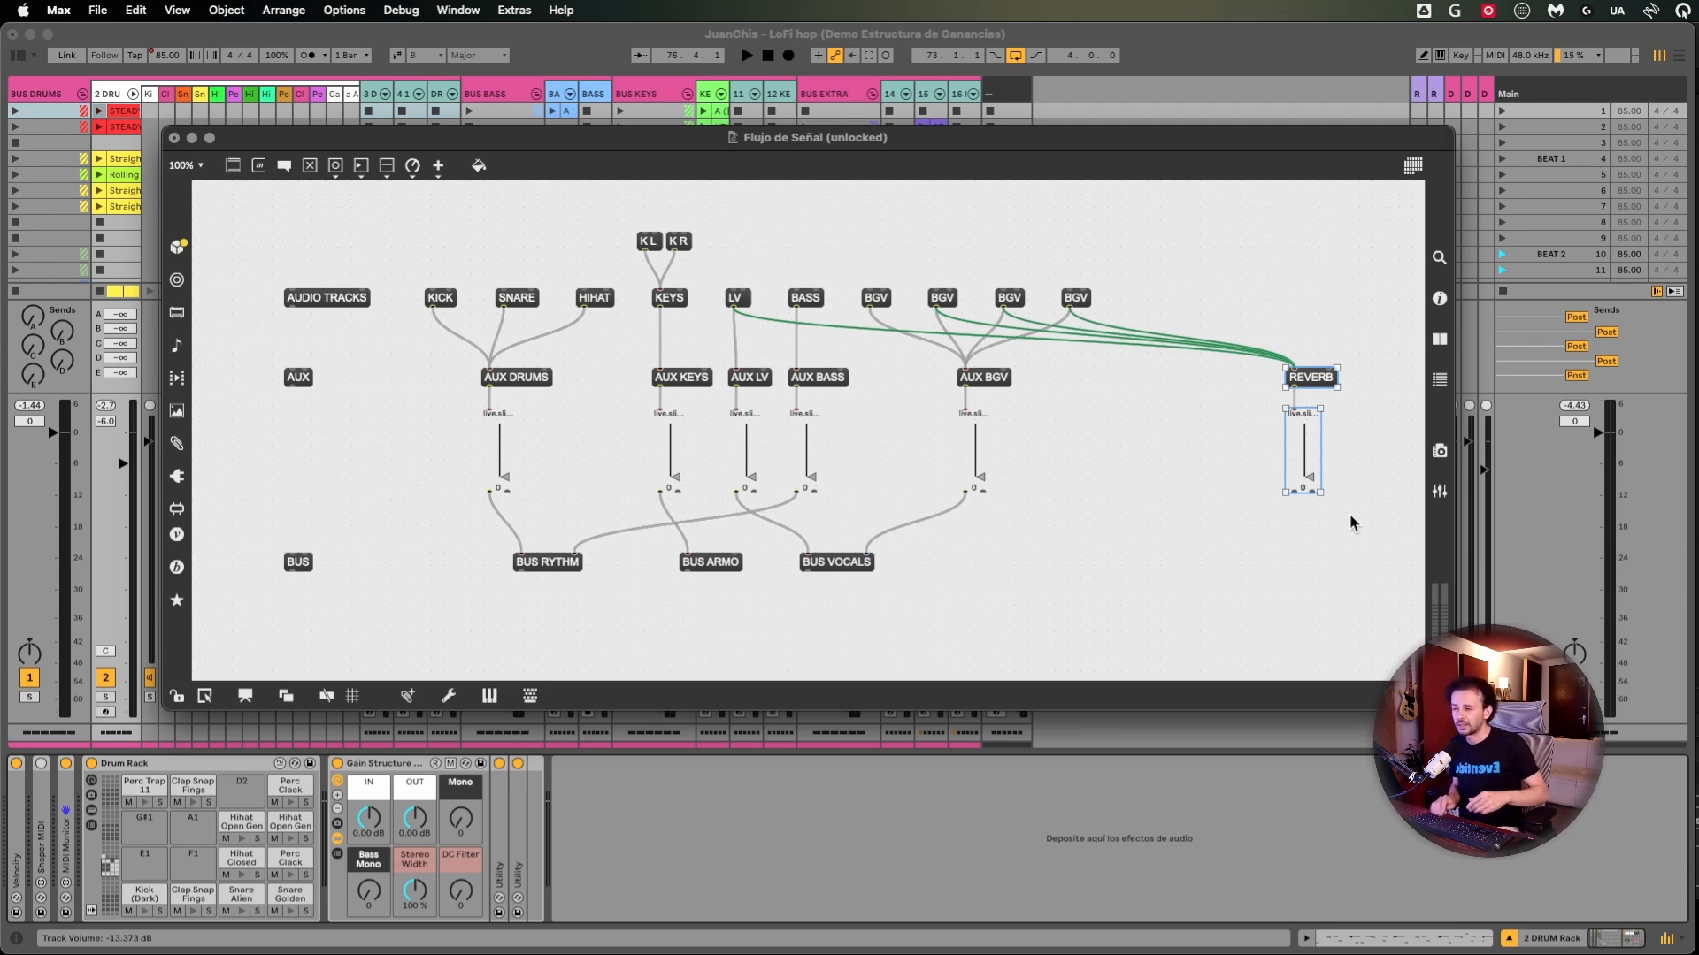
# - Highlight the BUS row with BUS RYTHM, BUS ARMO and BUS VOCALS, ending with only BUS VOCALS selected
pyautogui.click(401, 493)
pyautogui.moveTo(246, 528); pyautogui.dragTo(1043, 635)
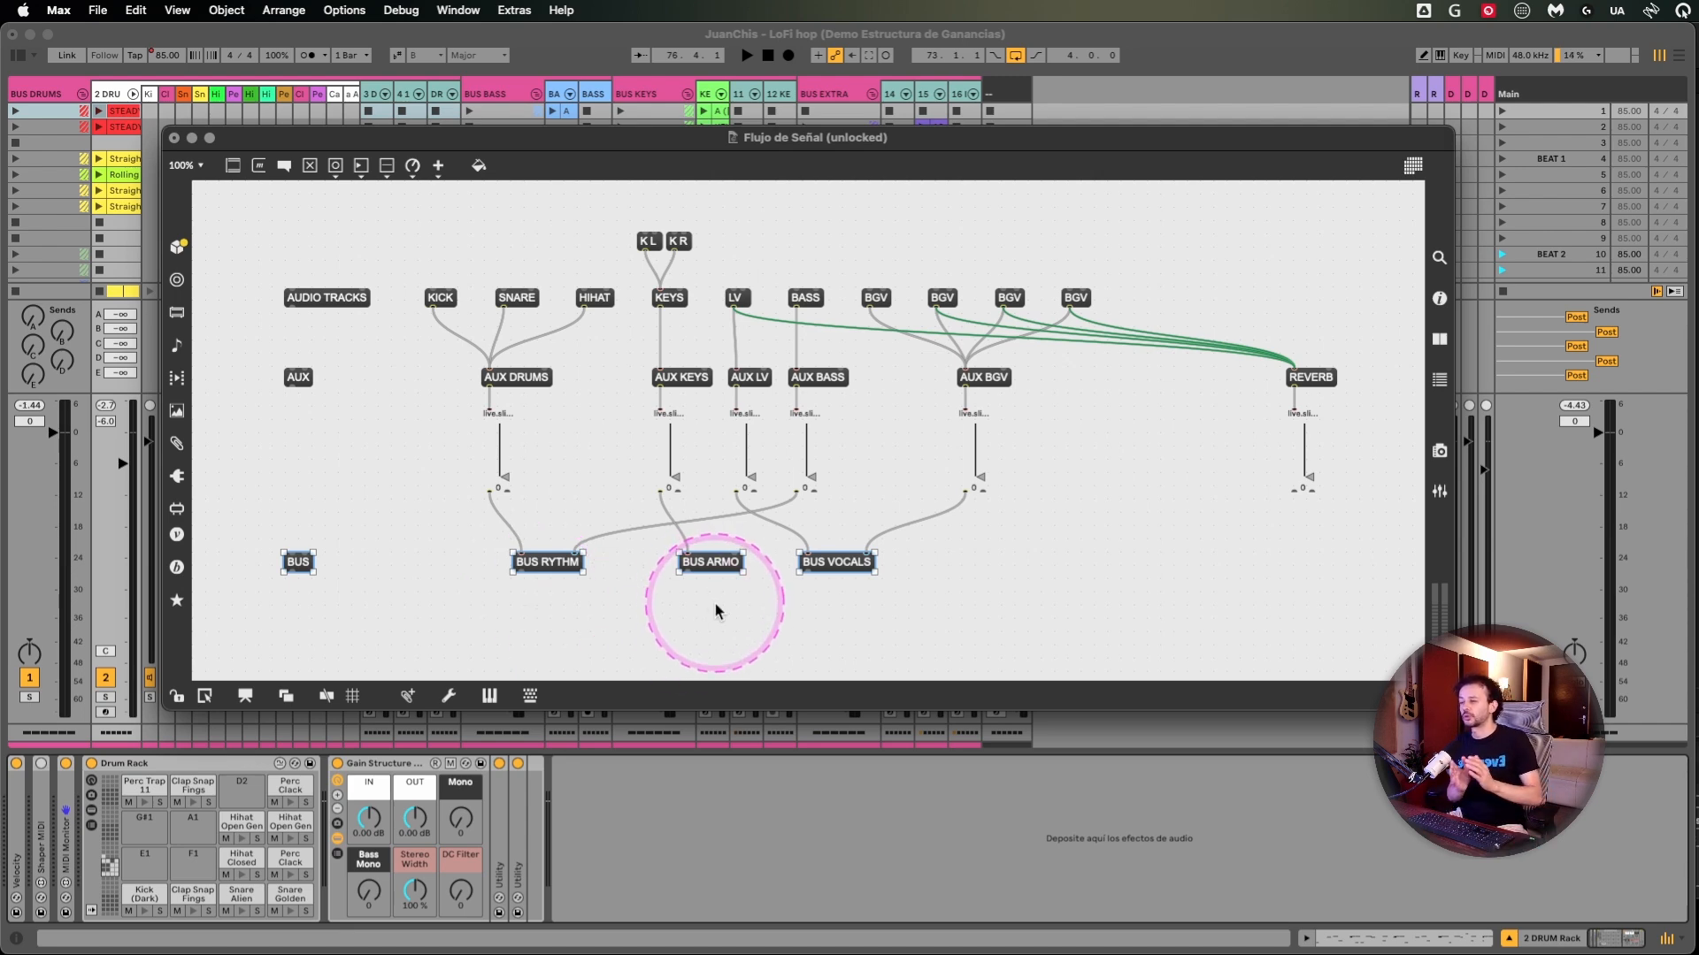
pyautogui.click(848, 569)
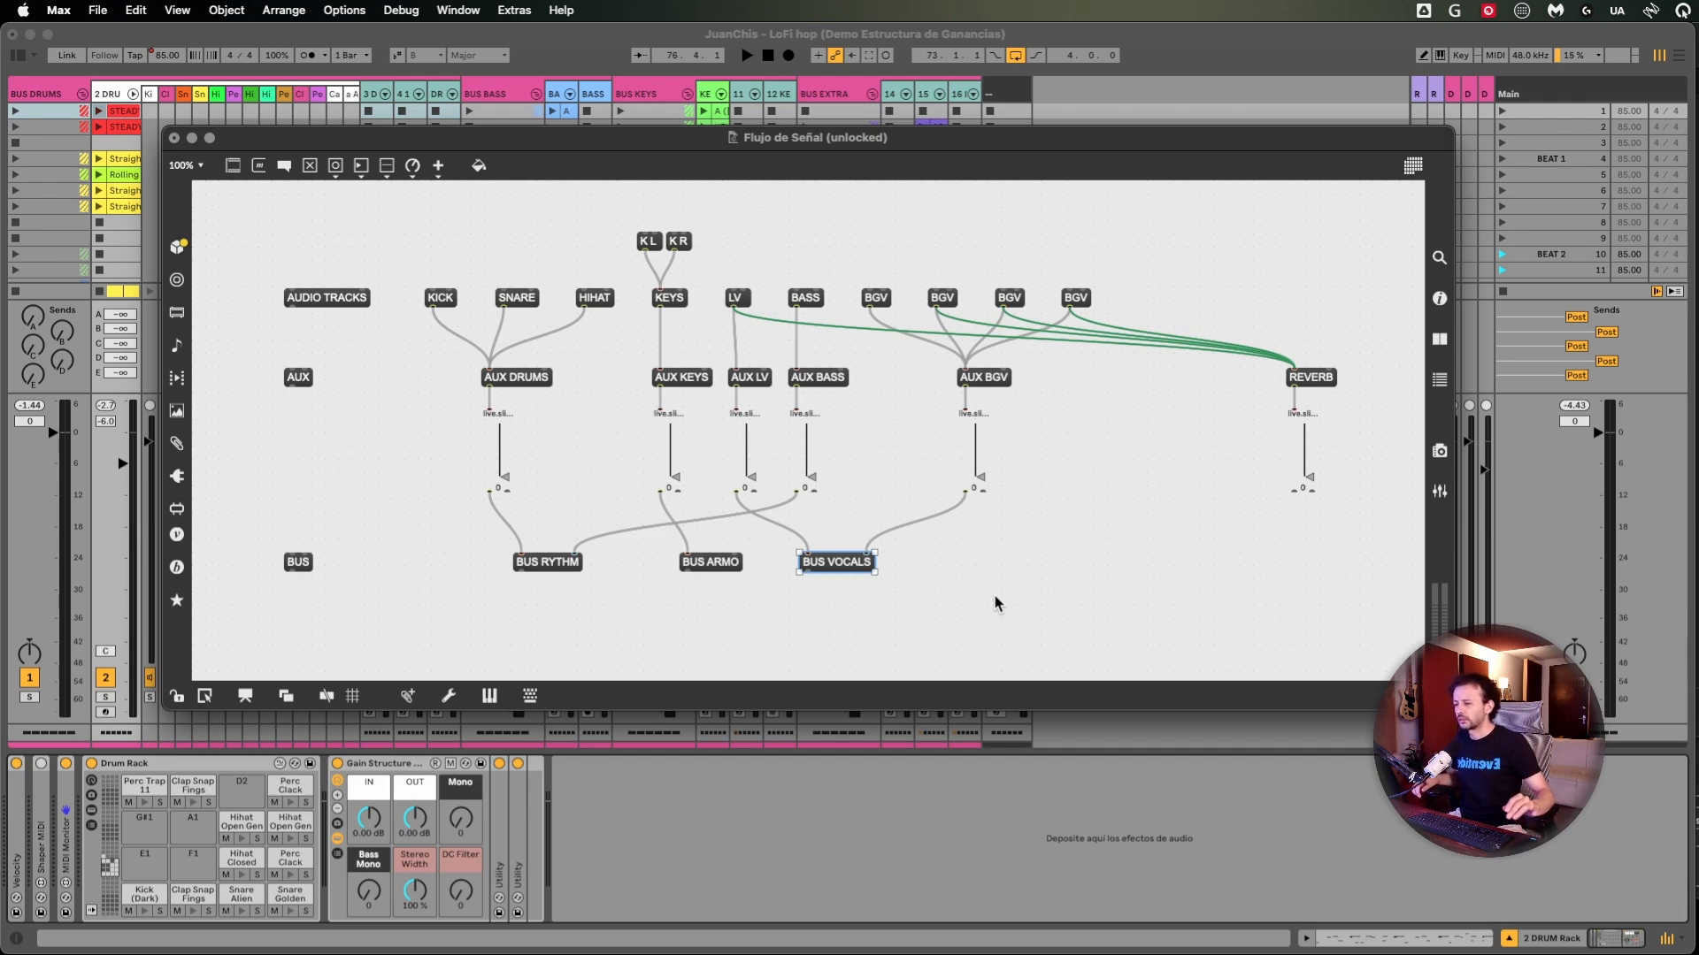
# - Go back to the source level of the signal flow diagram, from KICK to the K L and K R inputs
pyautogui.click(460, 570)
pyautogui.click(426, 298)
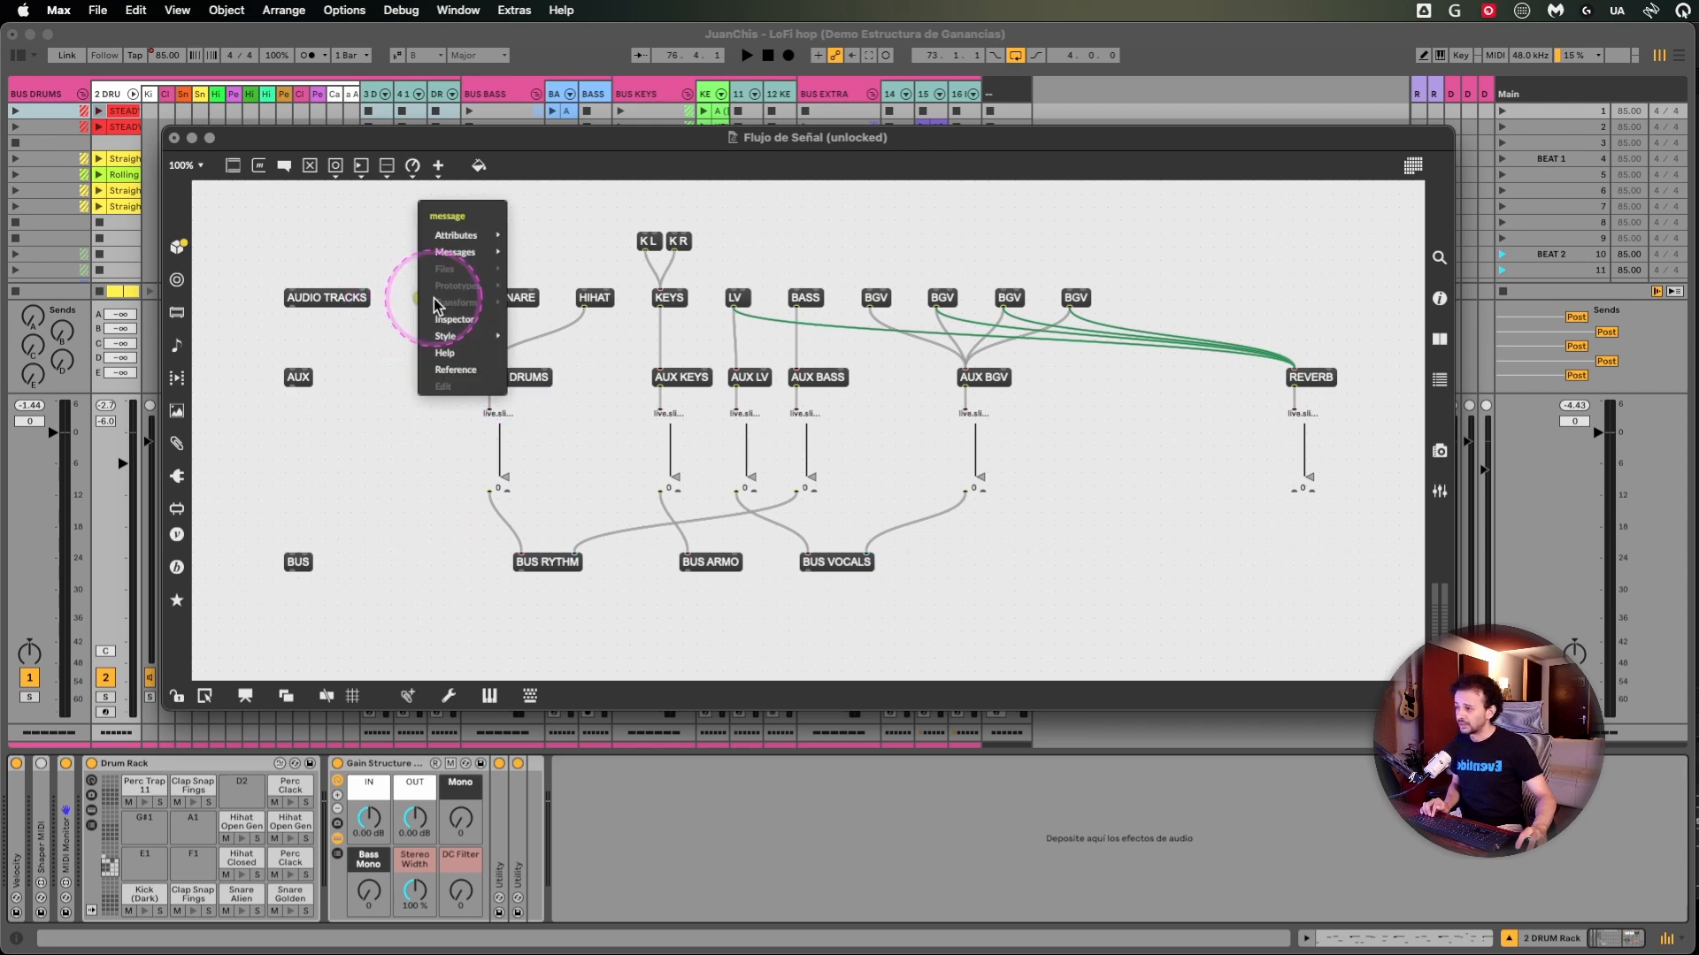
pyautogui.click(386, 256)
pyautogui.moveTo(620, 229); pyautogui.dragTo(730, 239)
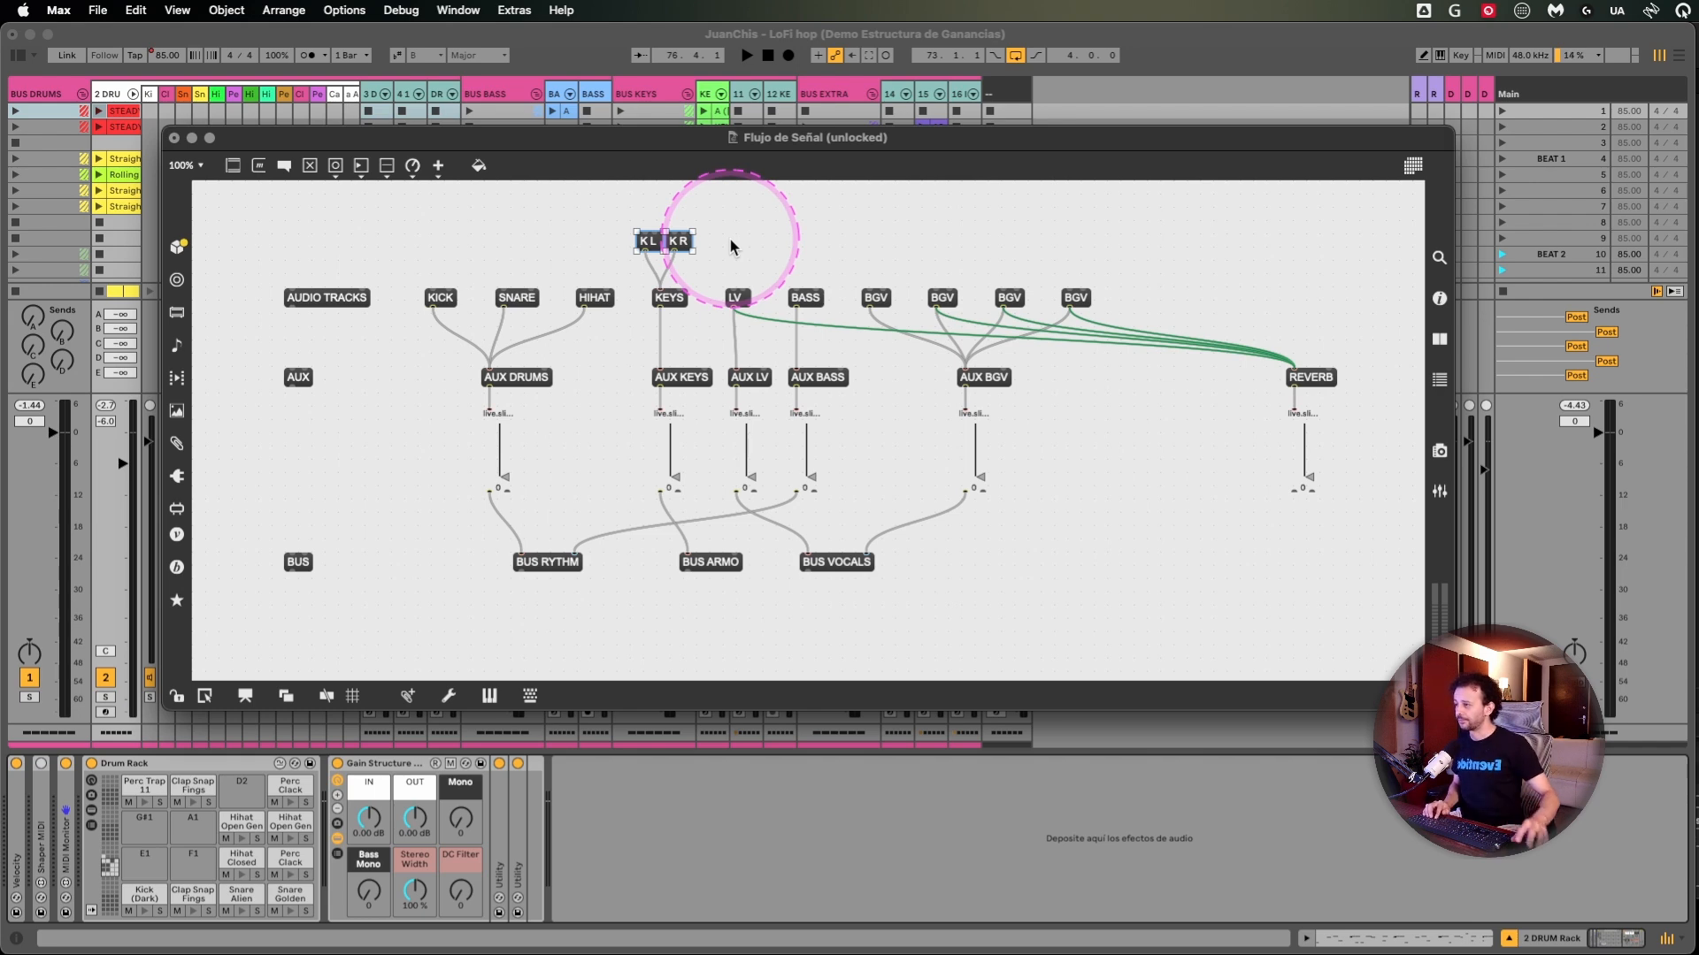
# - Switch to Ableton Live and select the drum rack chains from the kick onward to review their volume faders
pyautogui.click(1151, 69)
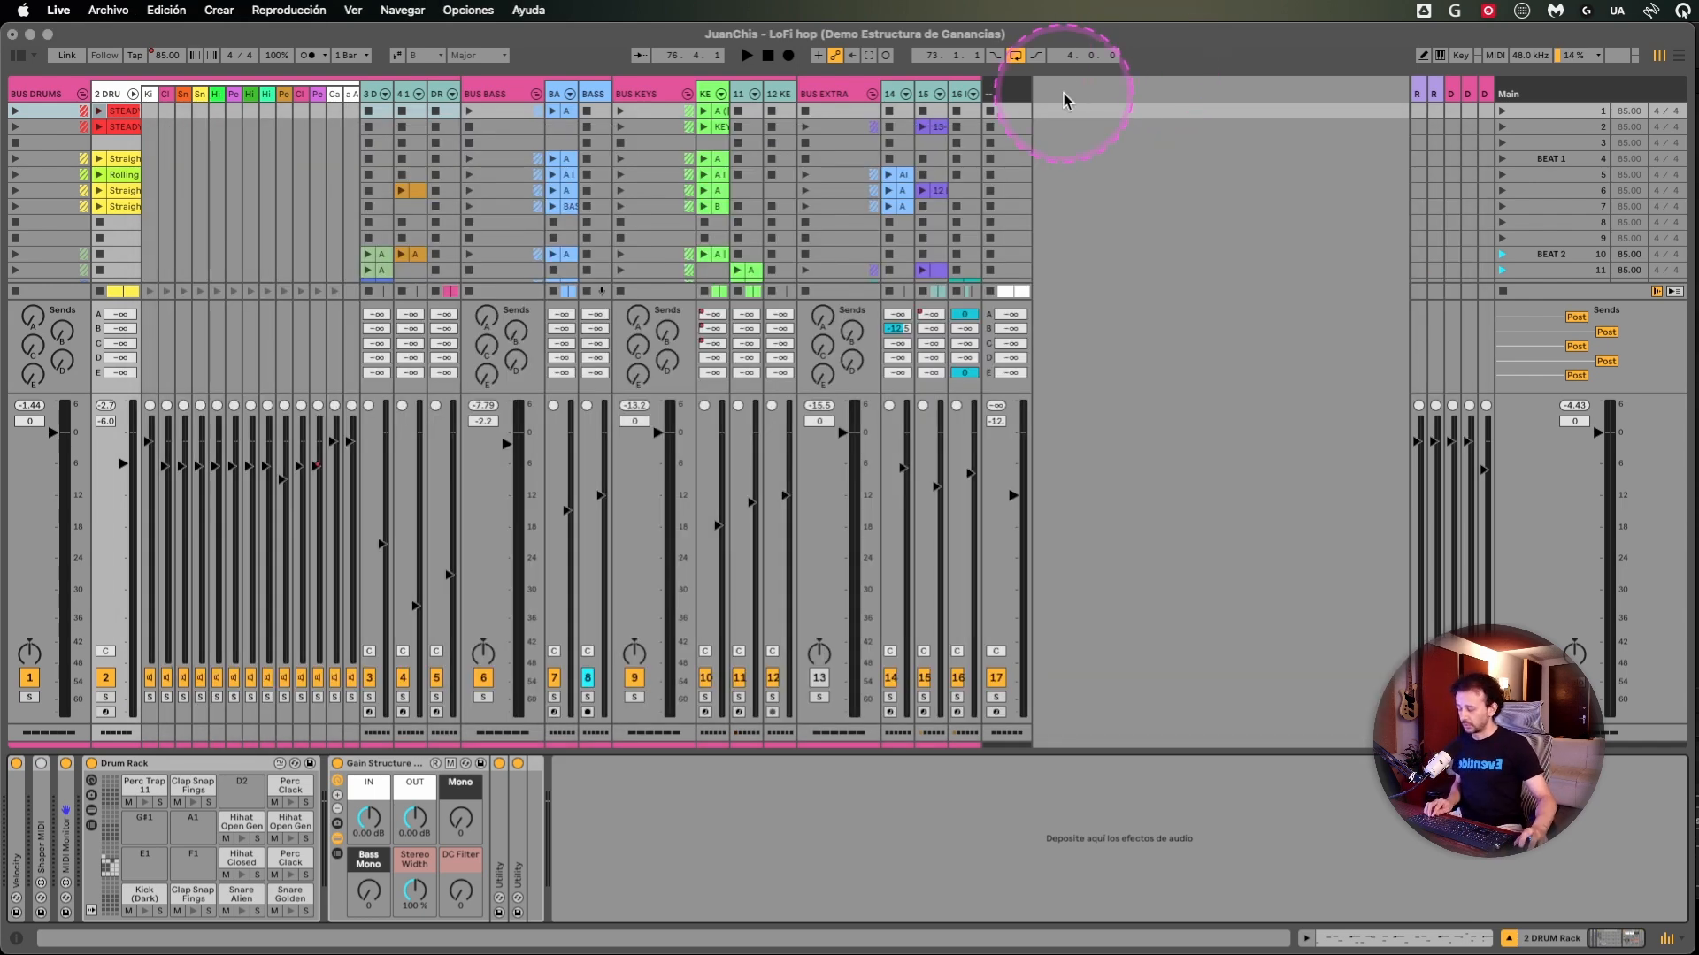
pyautogui.click(150, 94)
pyautogui.click(336, 95)
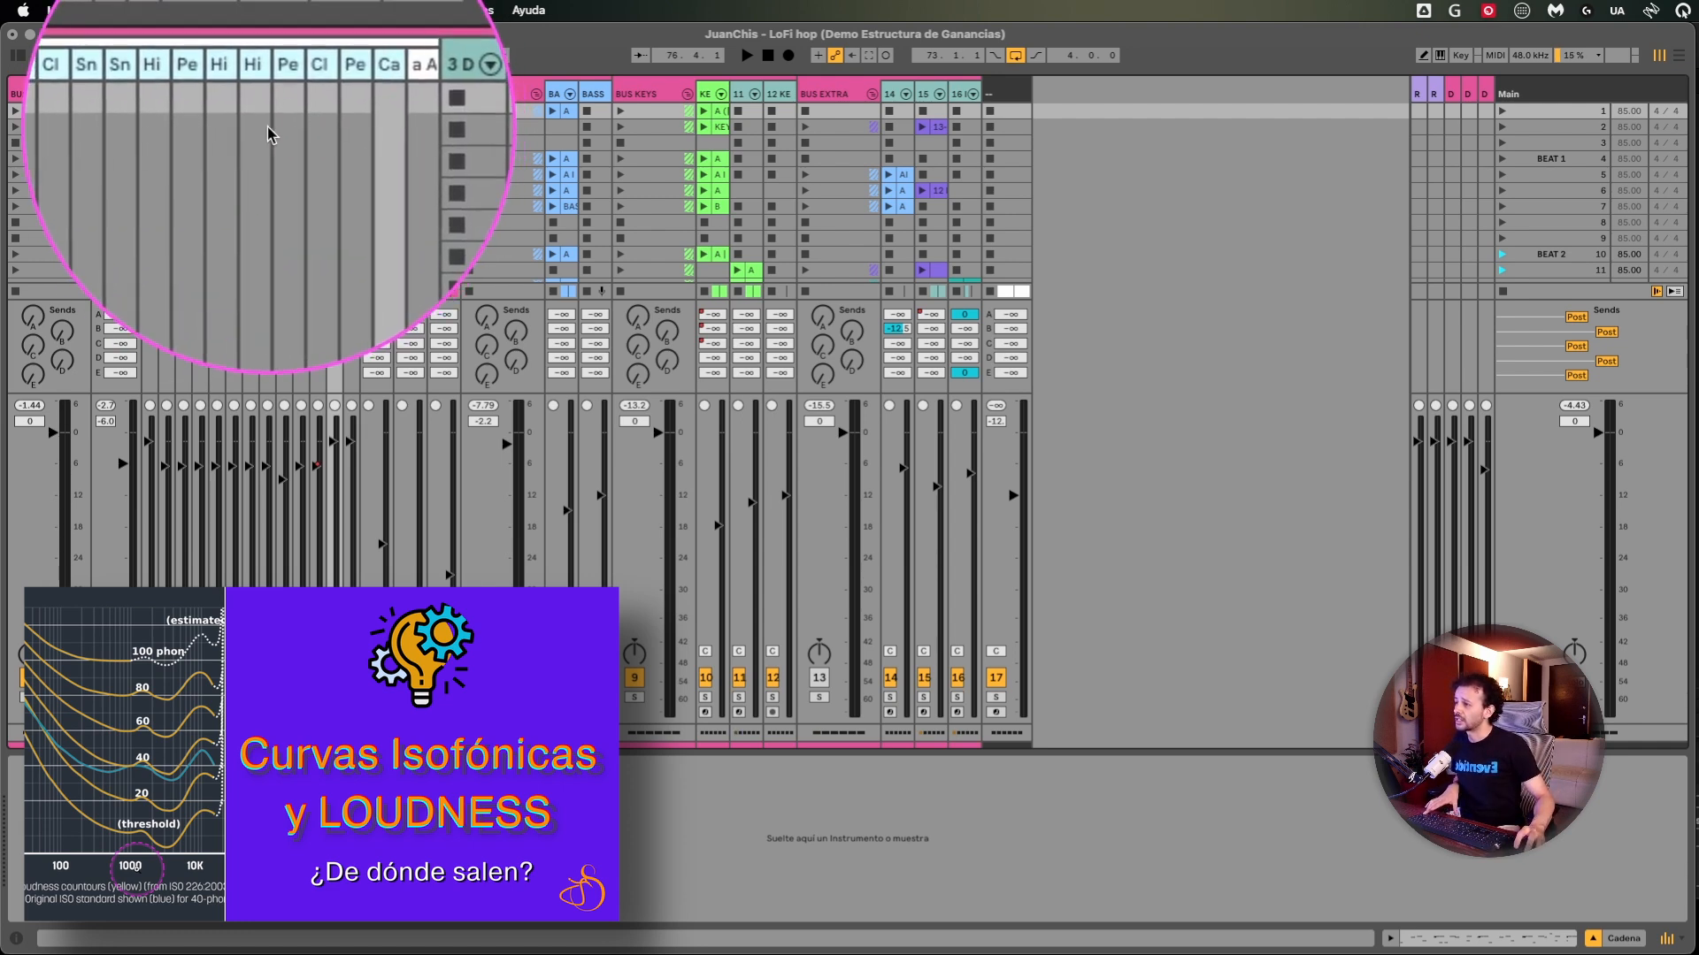
pyautogui.click(204, 500)
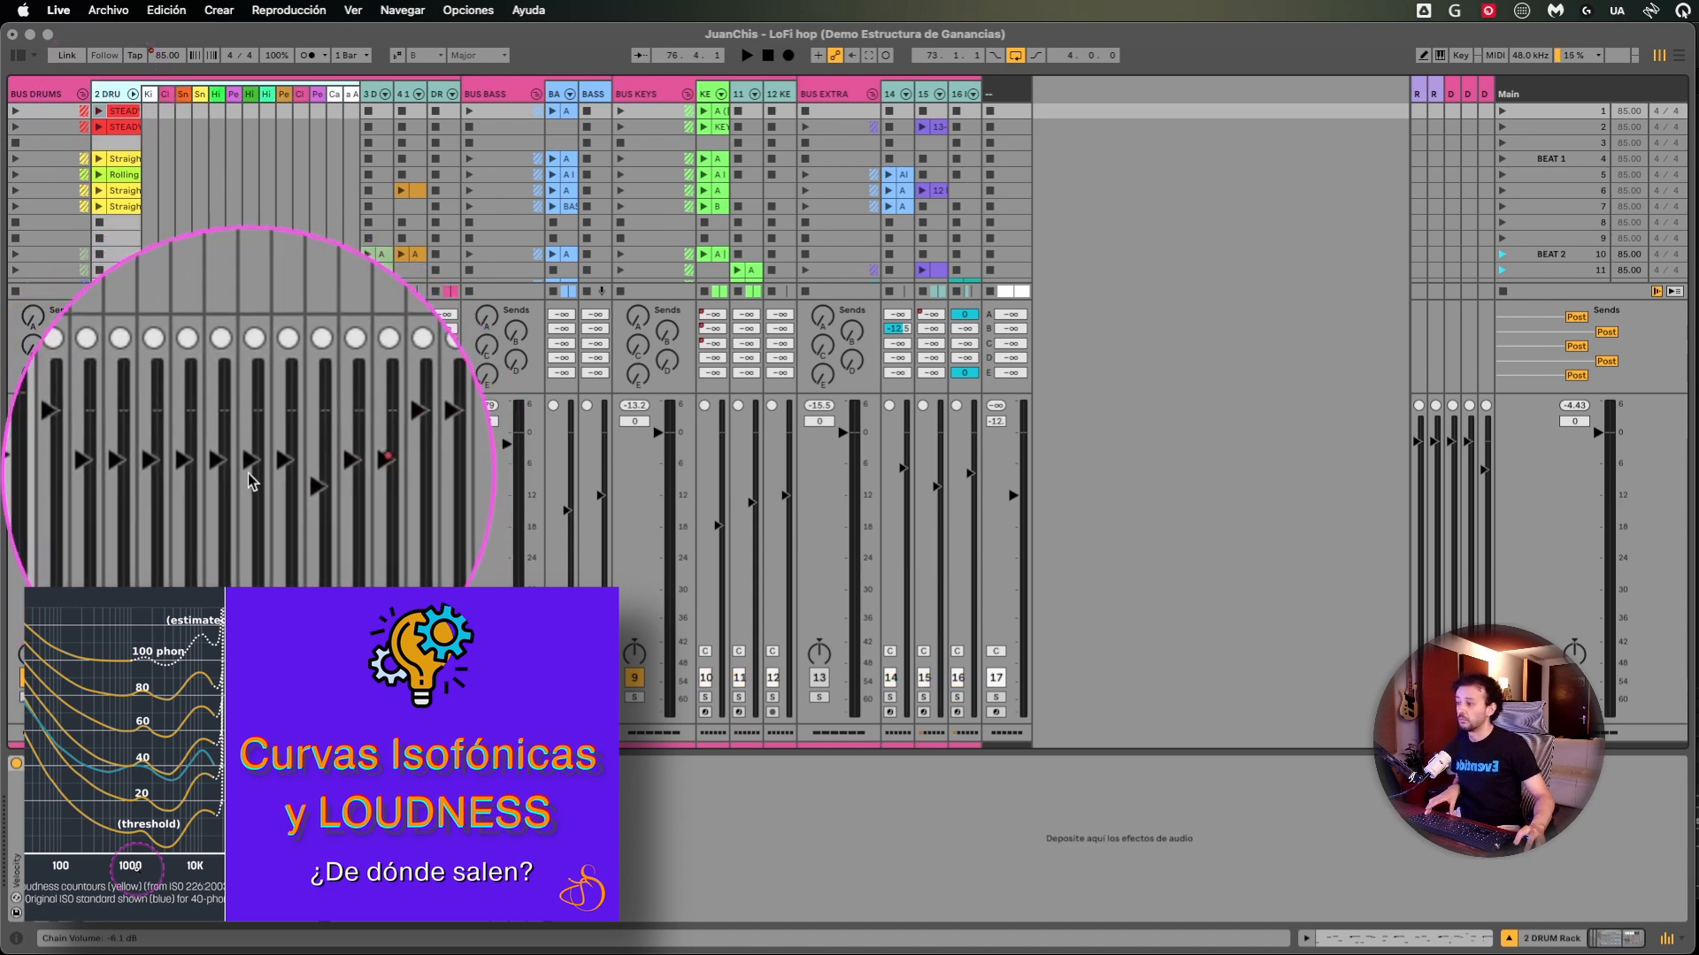
# - Play the soloed drum track and stop it to check its peak level in the mixer
pyautogui.press('space')
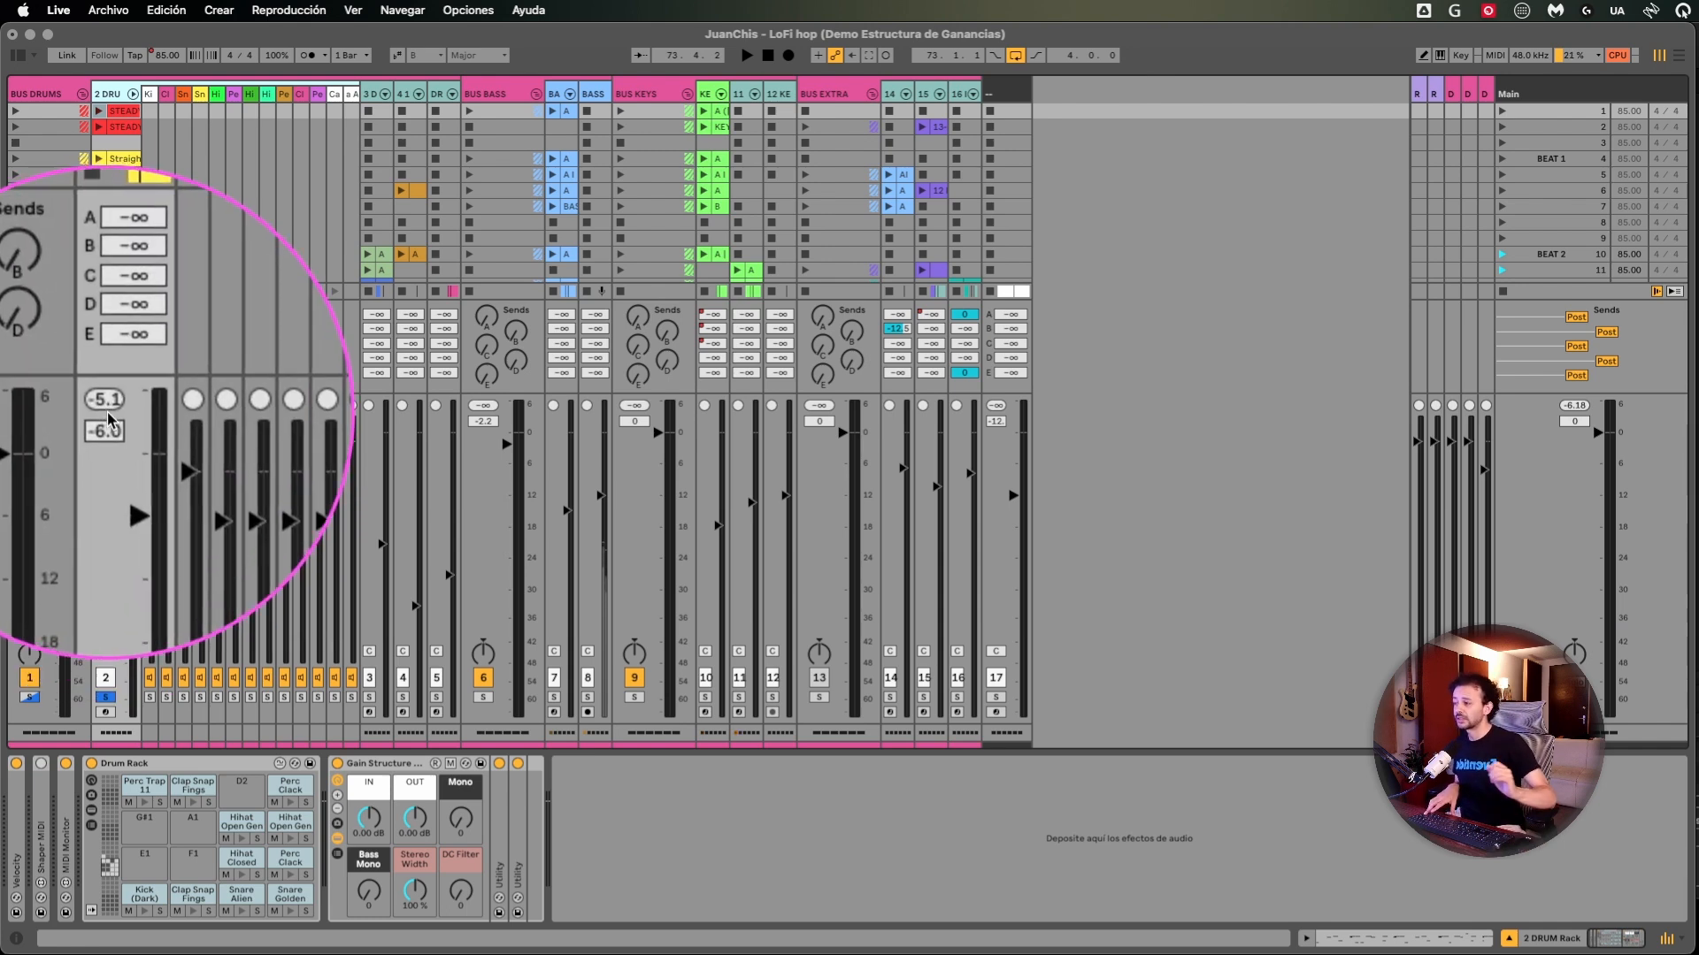
pyautogui.press('space')
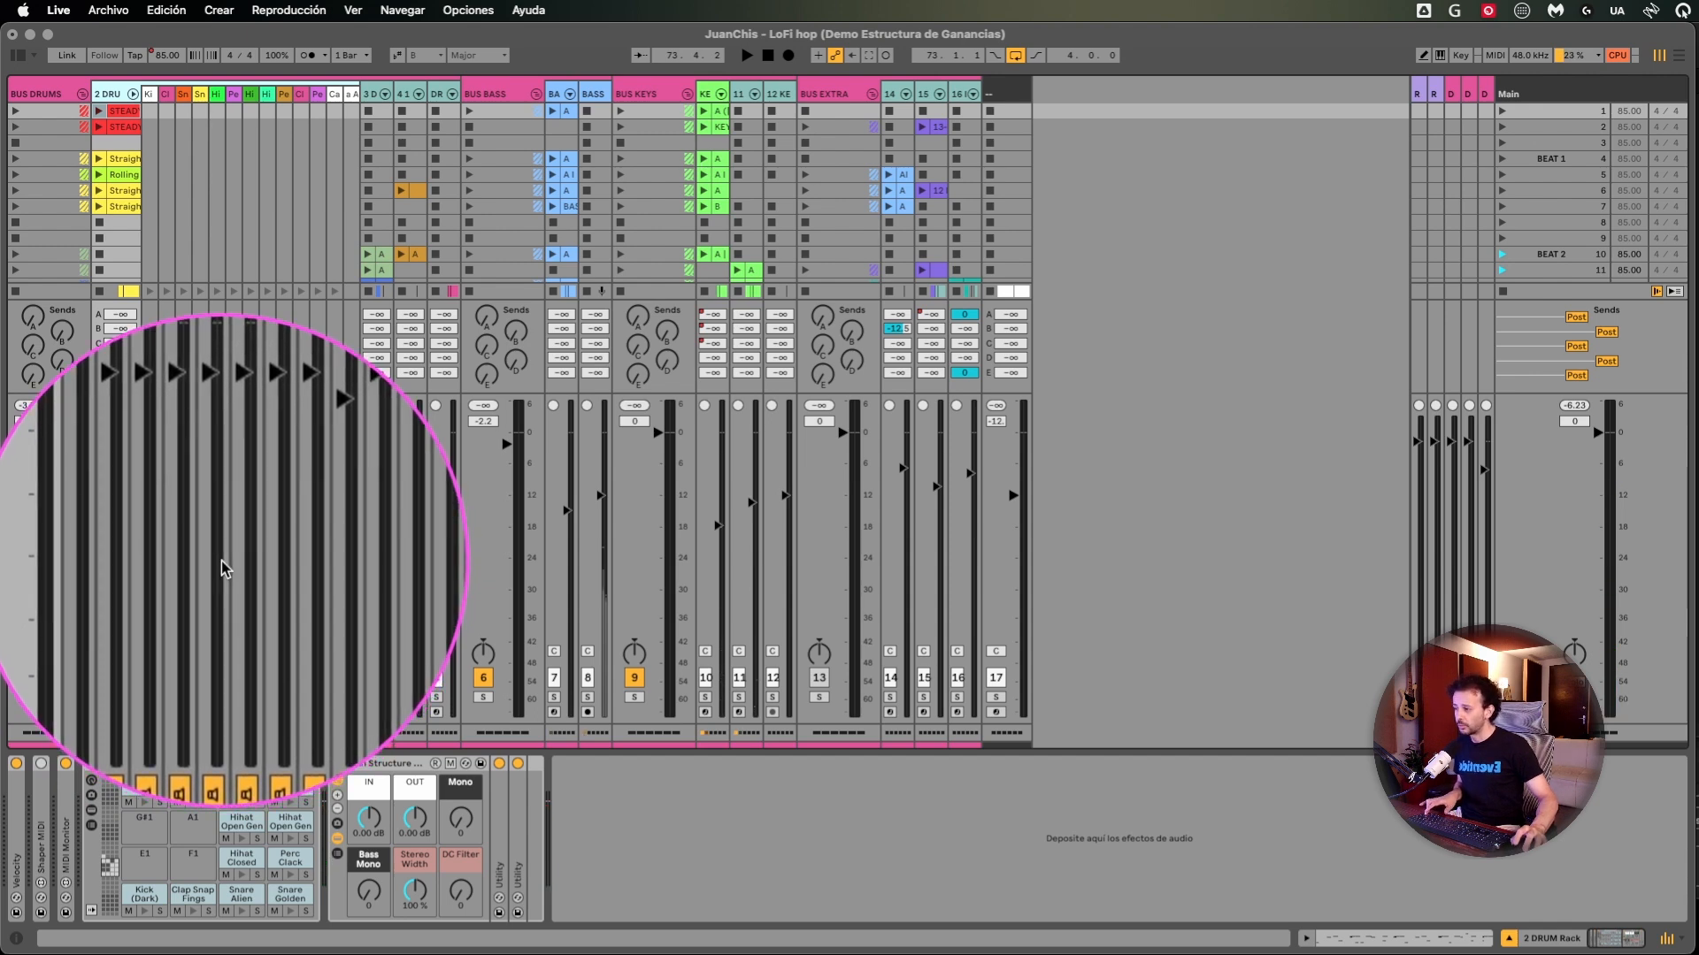
pyautogui.press('space')
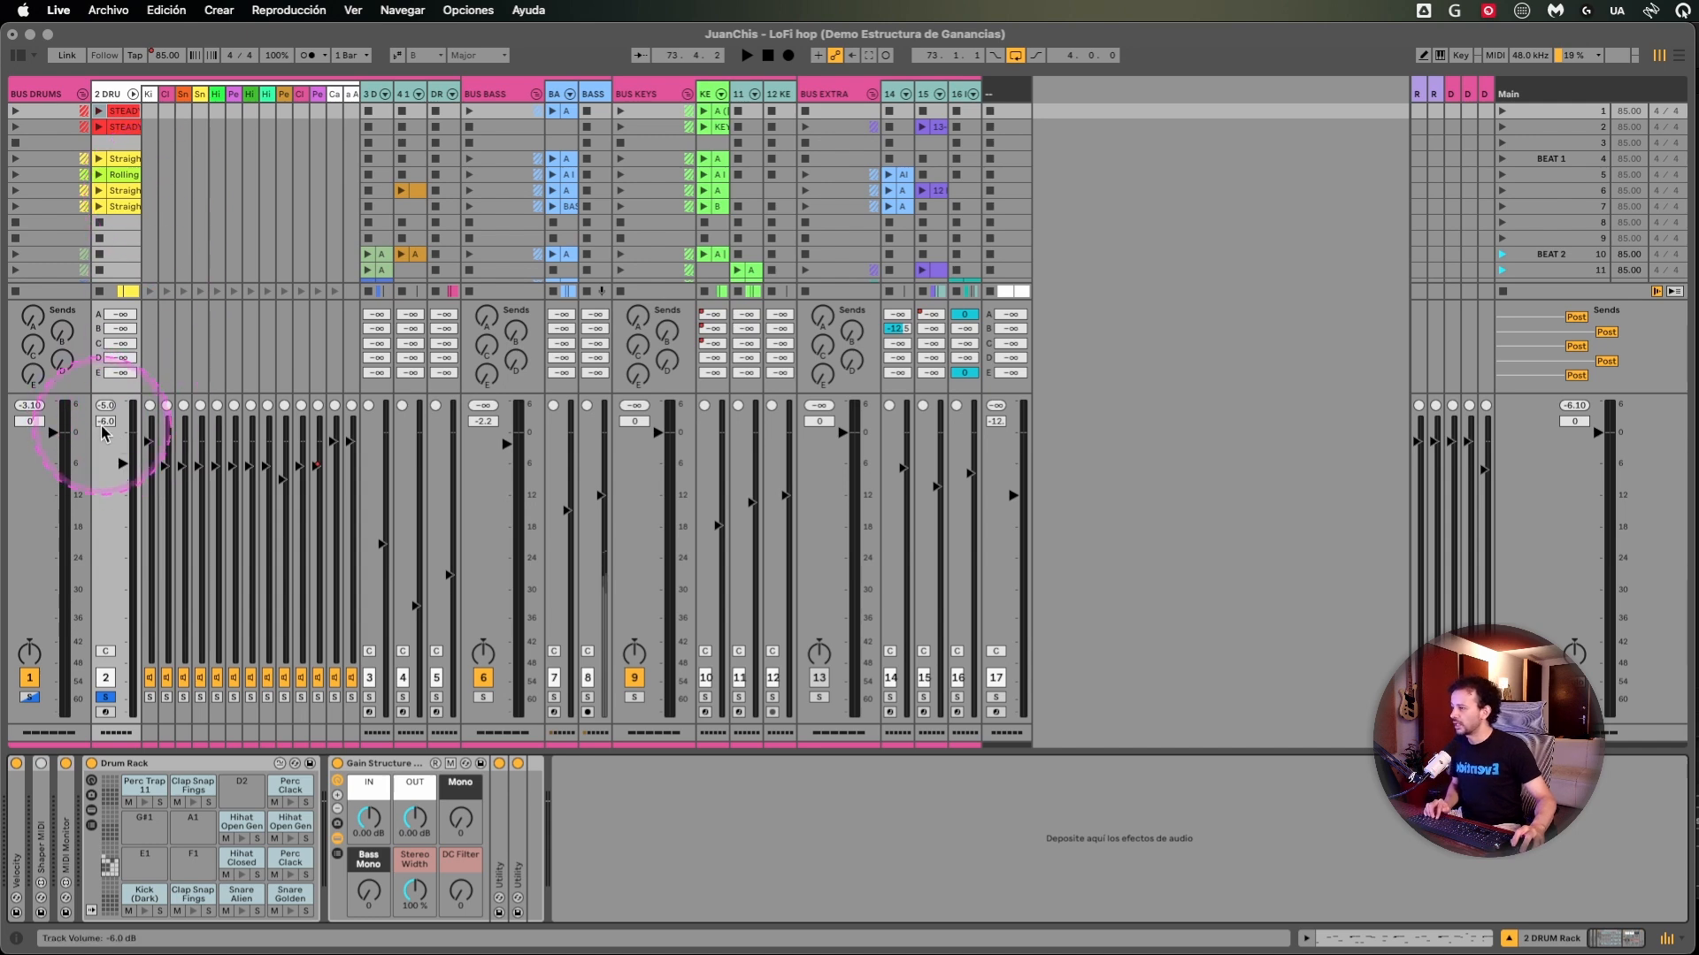
# - Open the mvMeter2 window on BUS DRUMS and reposition it over the session view
pyautogui.click(44, 94)
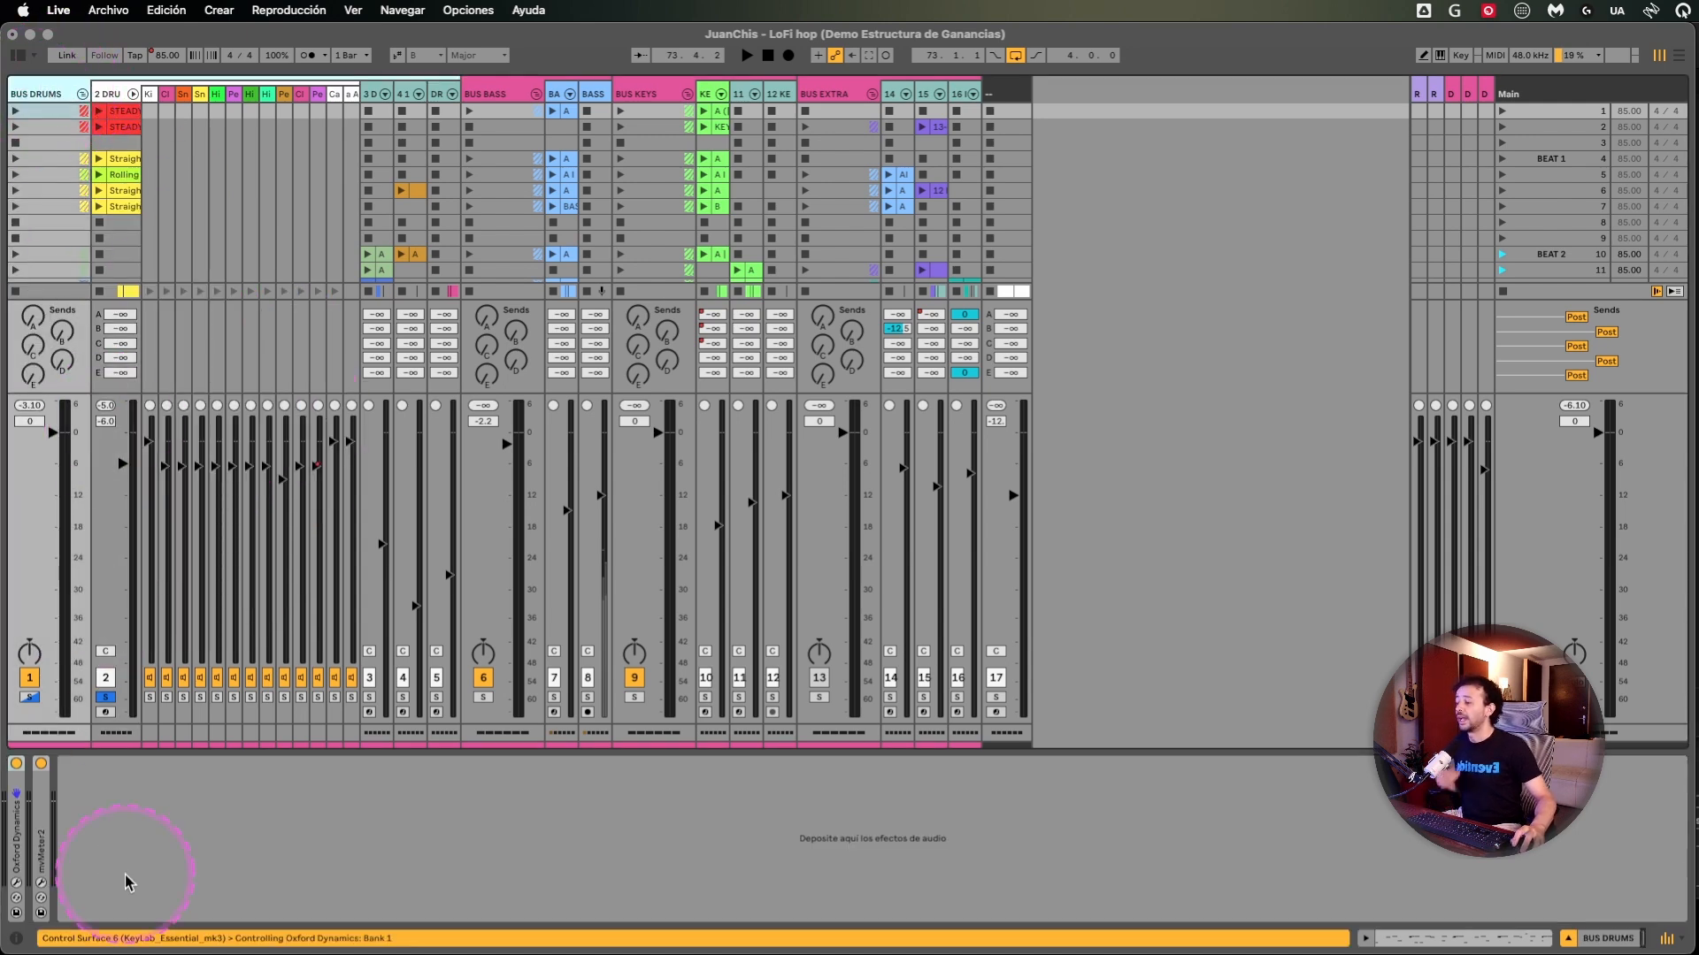
pyautogui.click(42, 889)
pyautogui.moveTo(1663, 93); pyautogui.dragTo(1181, 485)
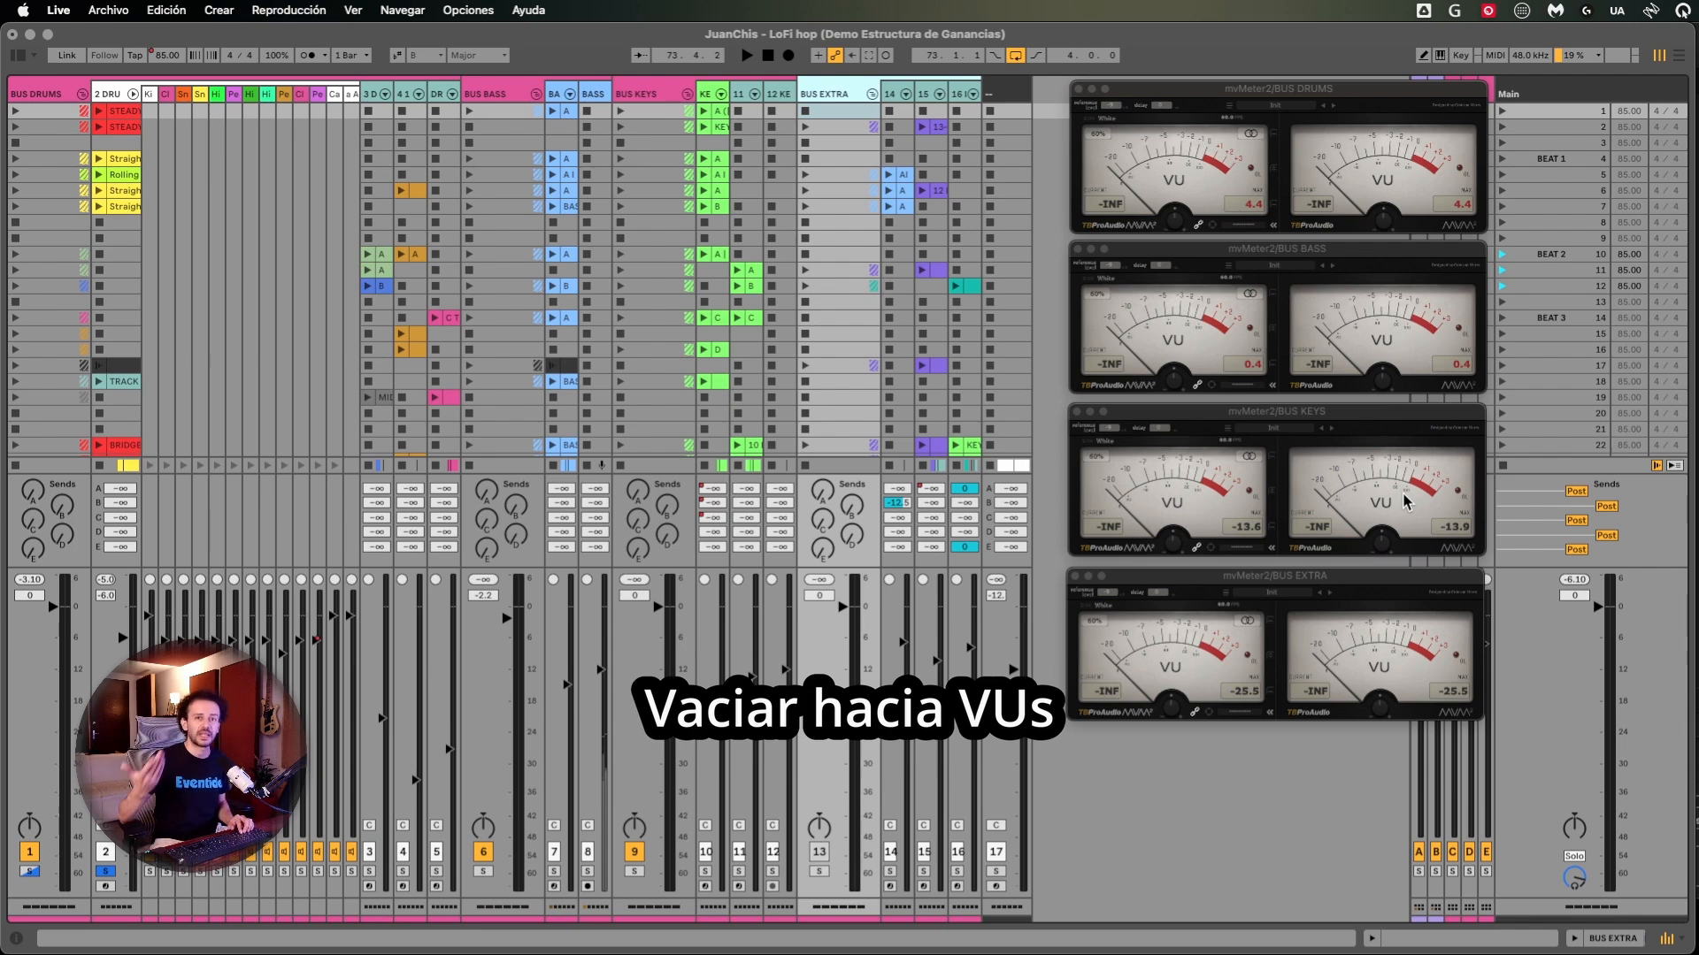
# - Play the full mix, then BUS KEYS and BUS EXTRA soloed, to check the bus levels on the VU meters
pyautogui.press('space')
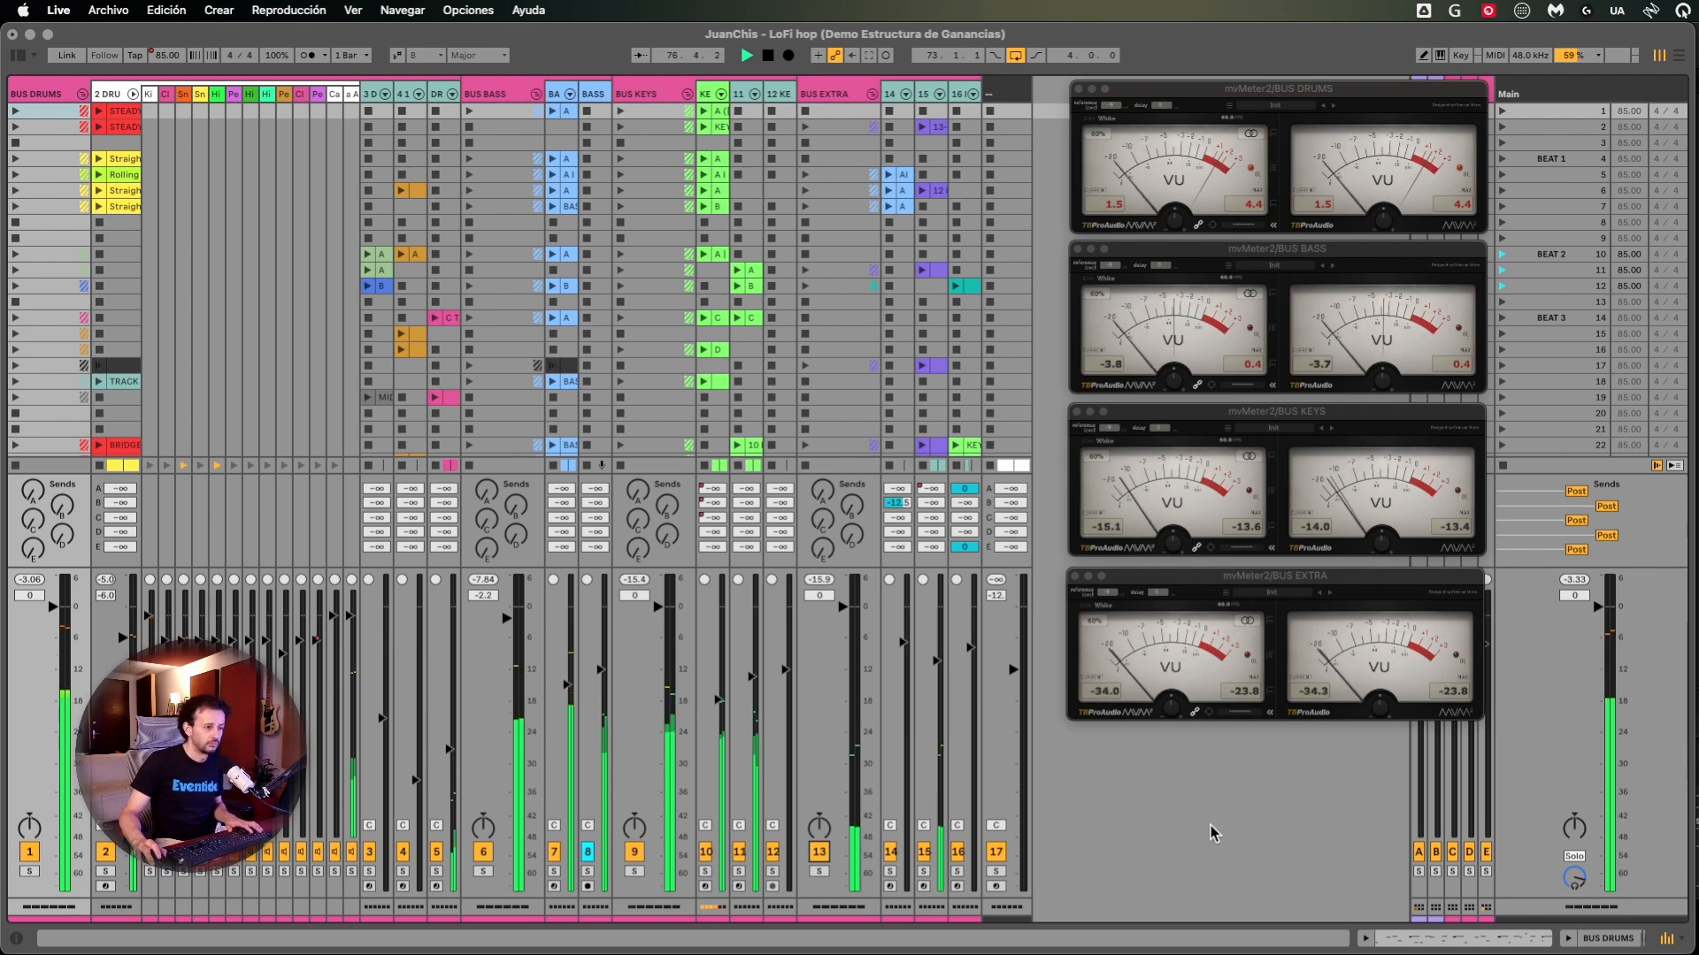
pyautogui.press('space')
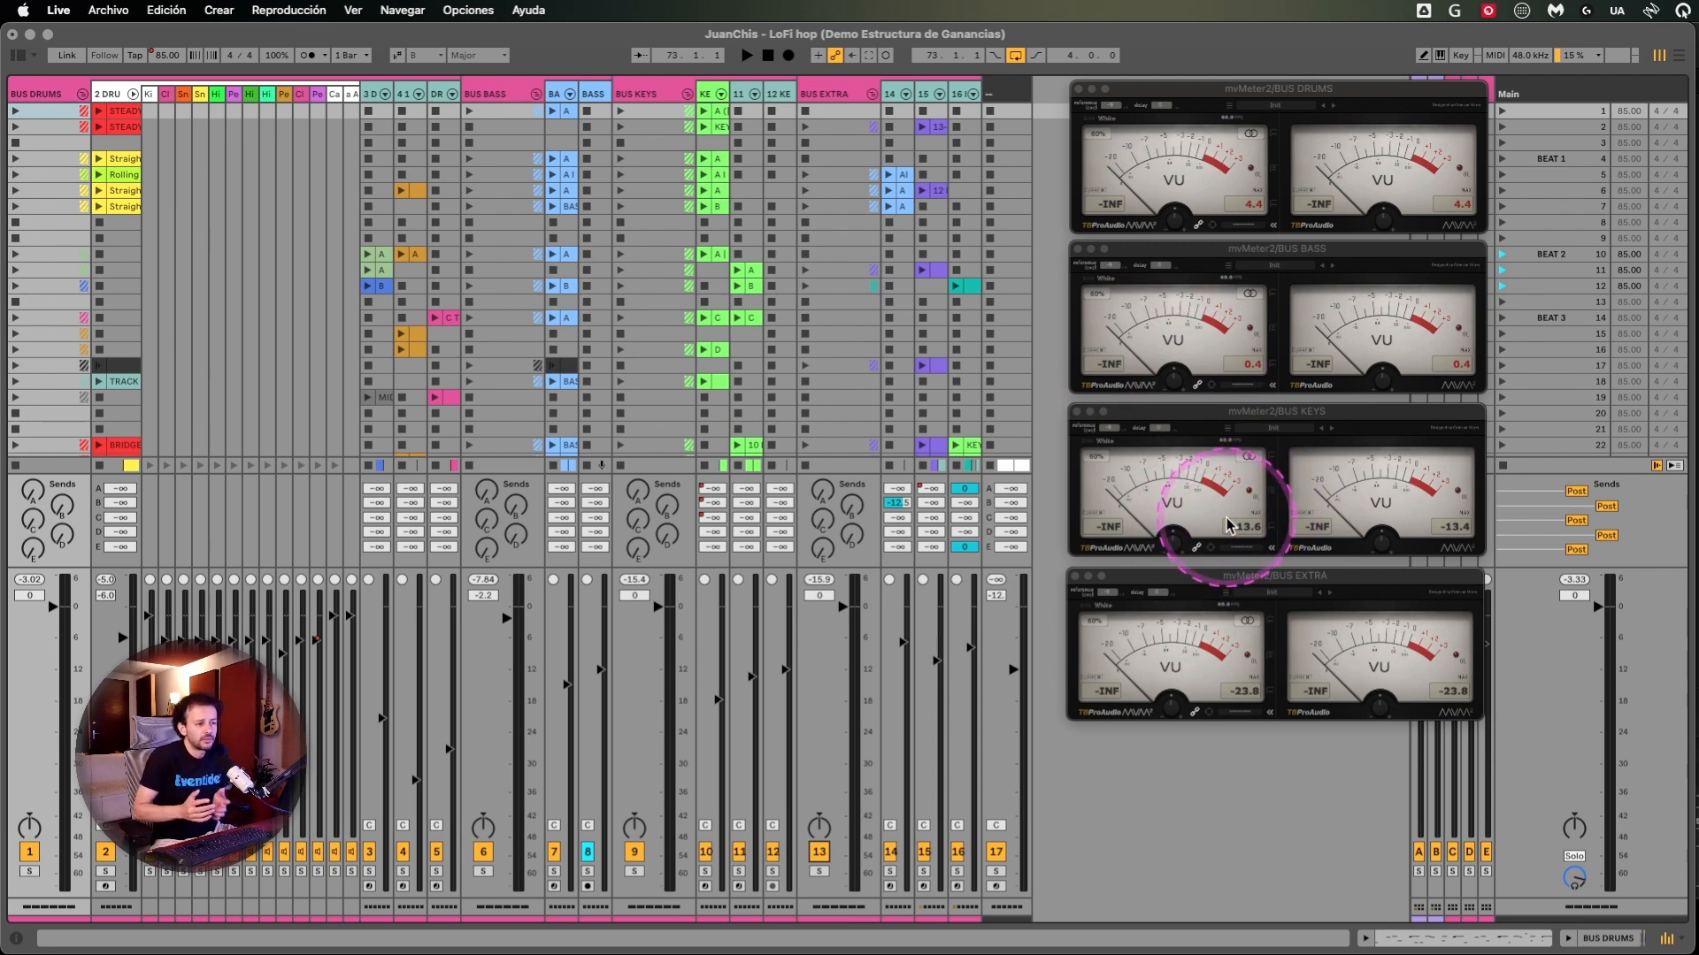
pyautogui.click(652, 94)
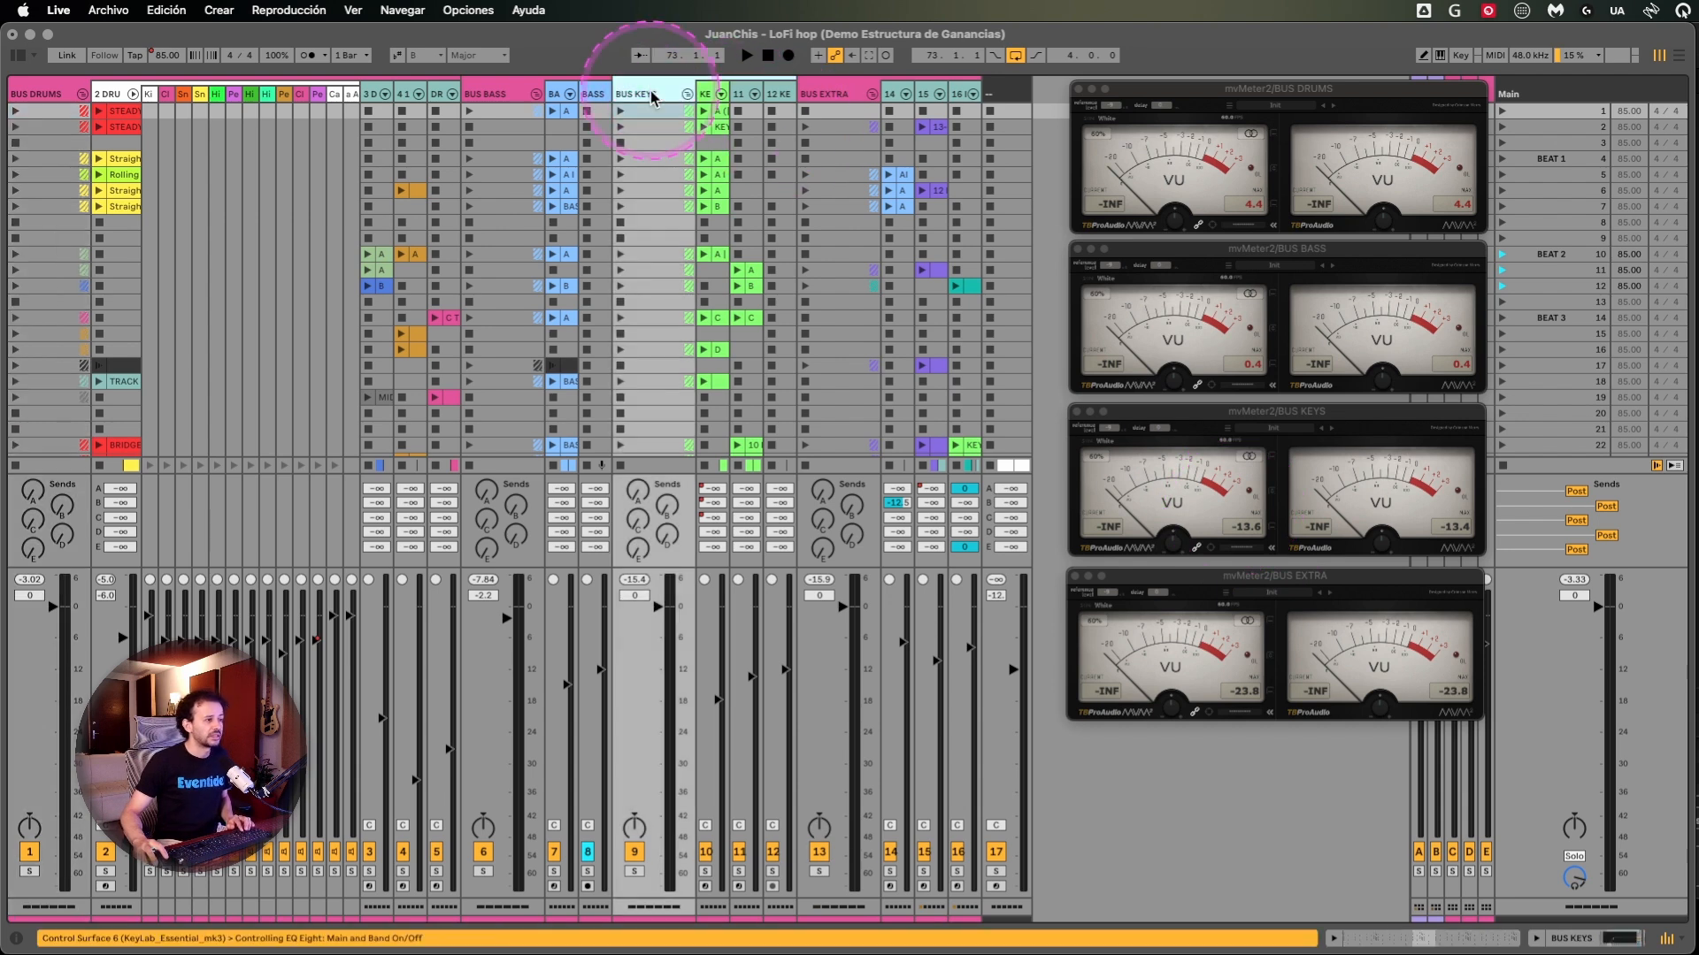
pyautogui.press('space')
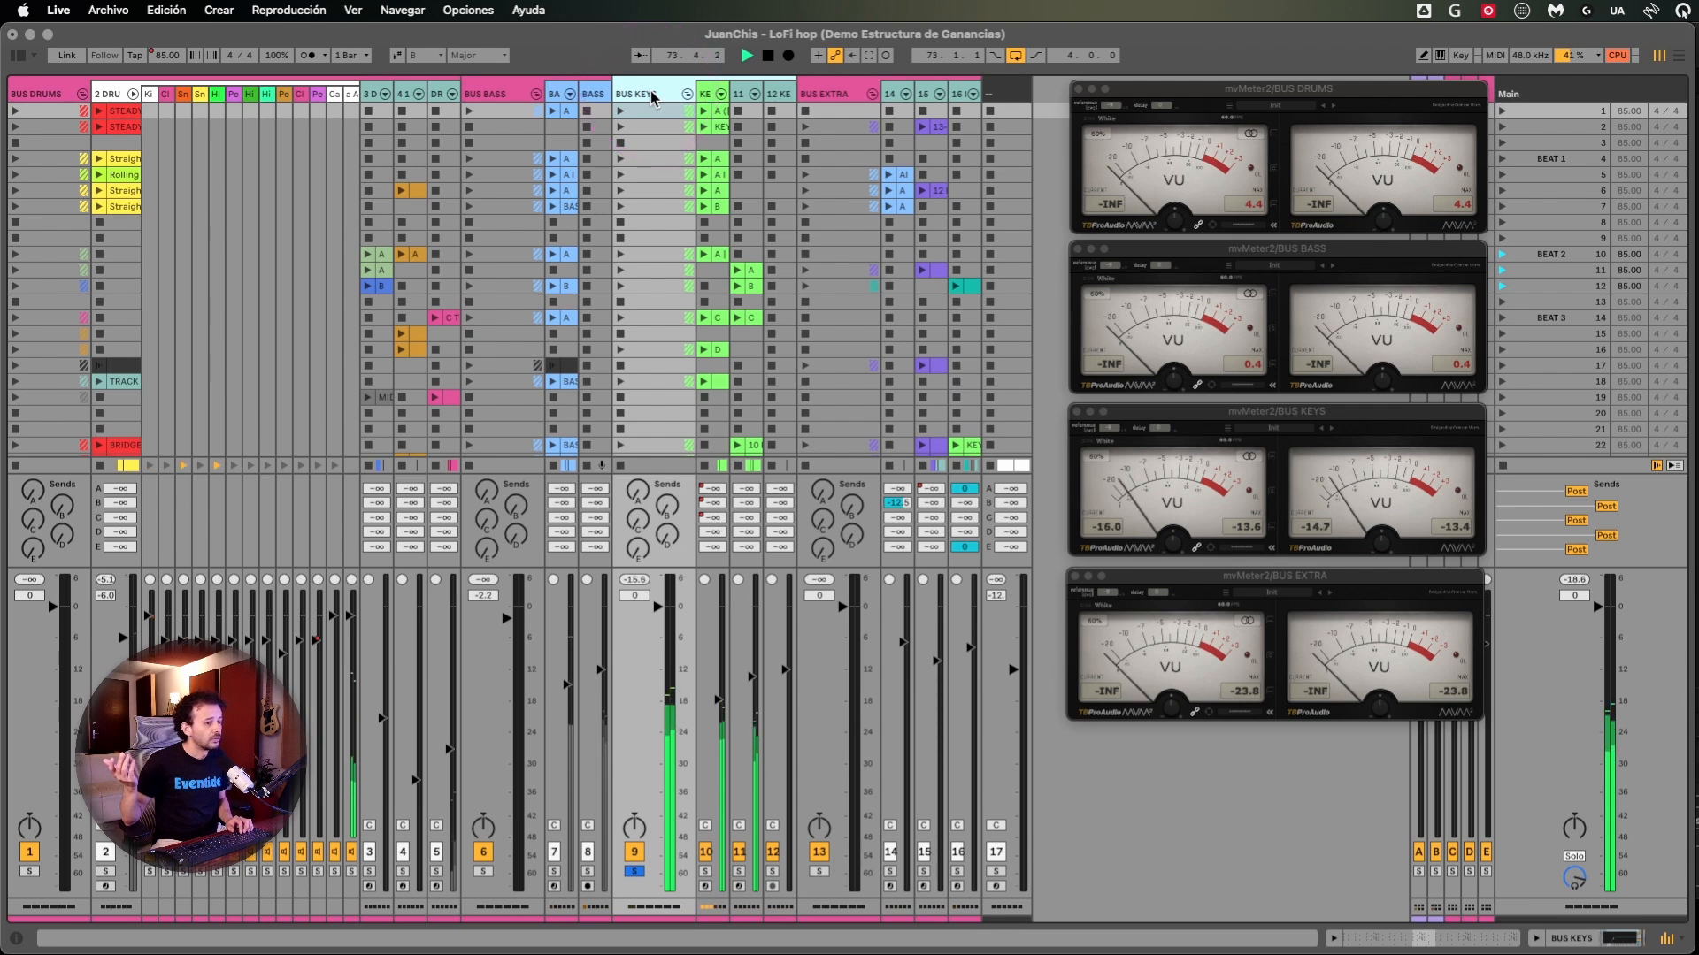
pyautogui.press('space')
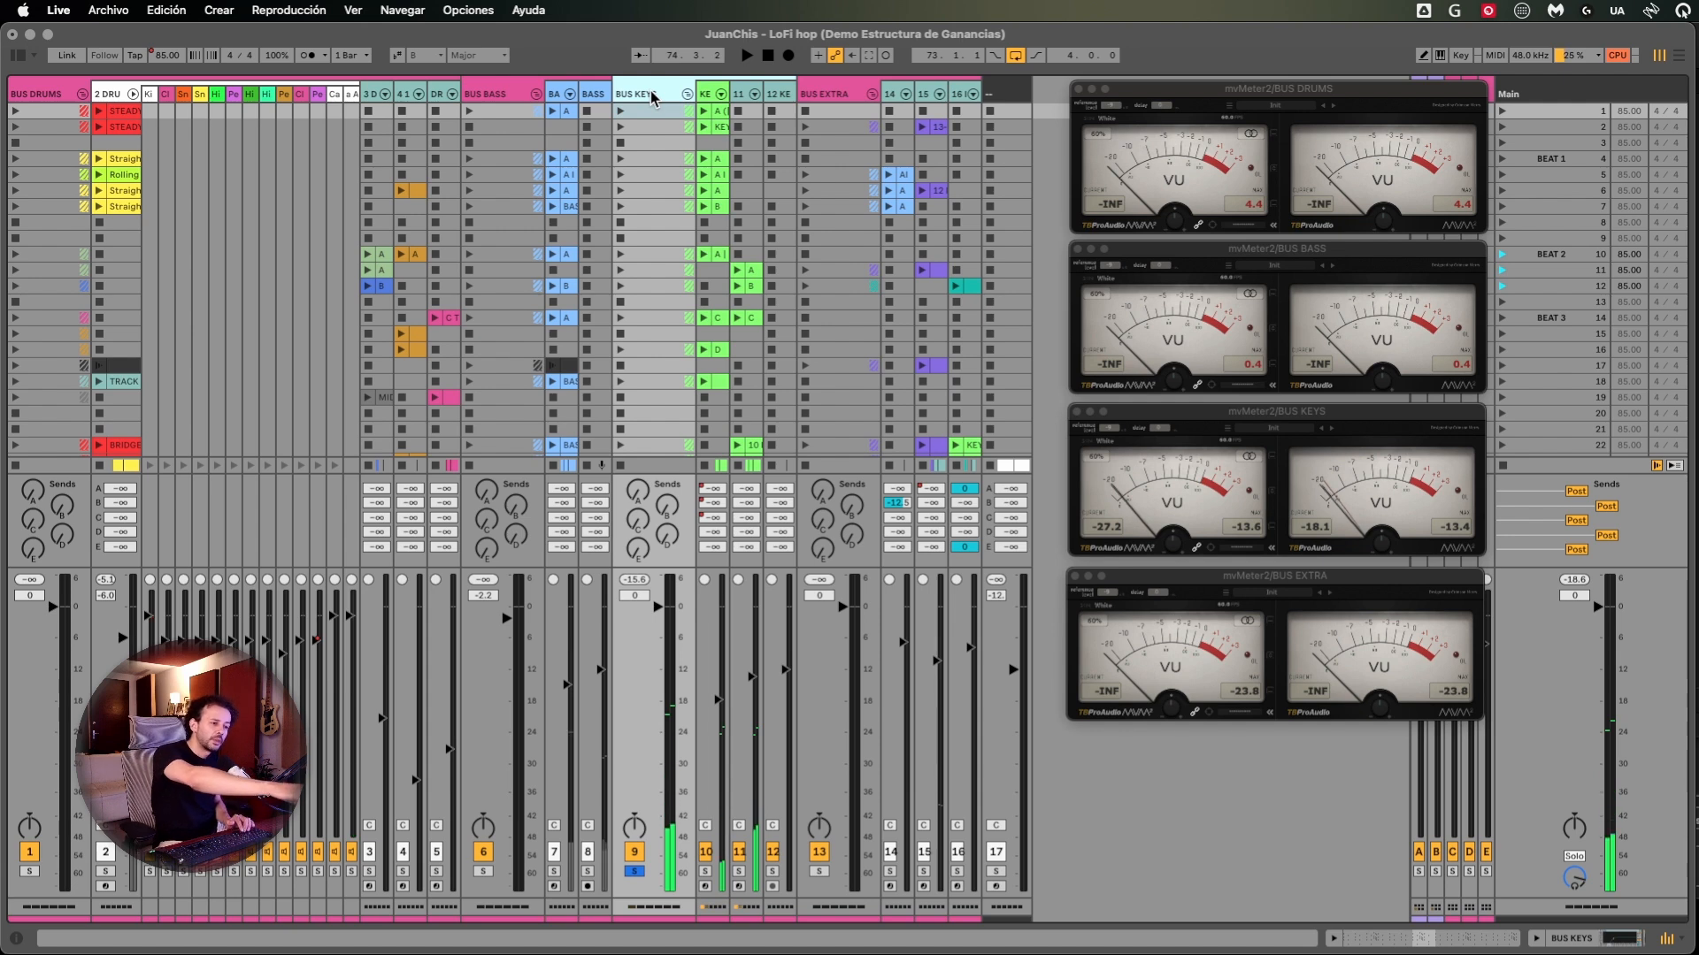
pyautogui.click(840, 94)
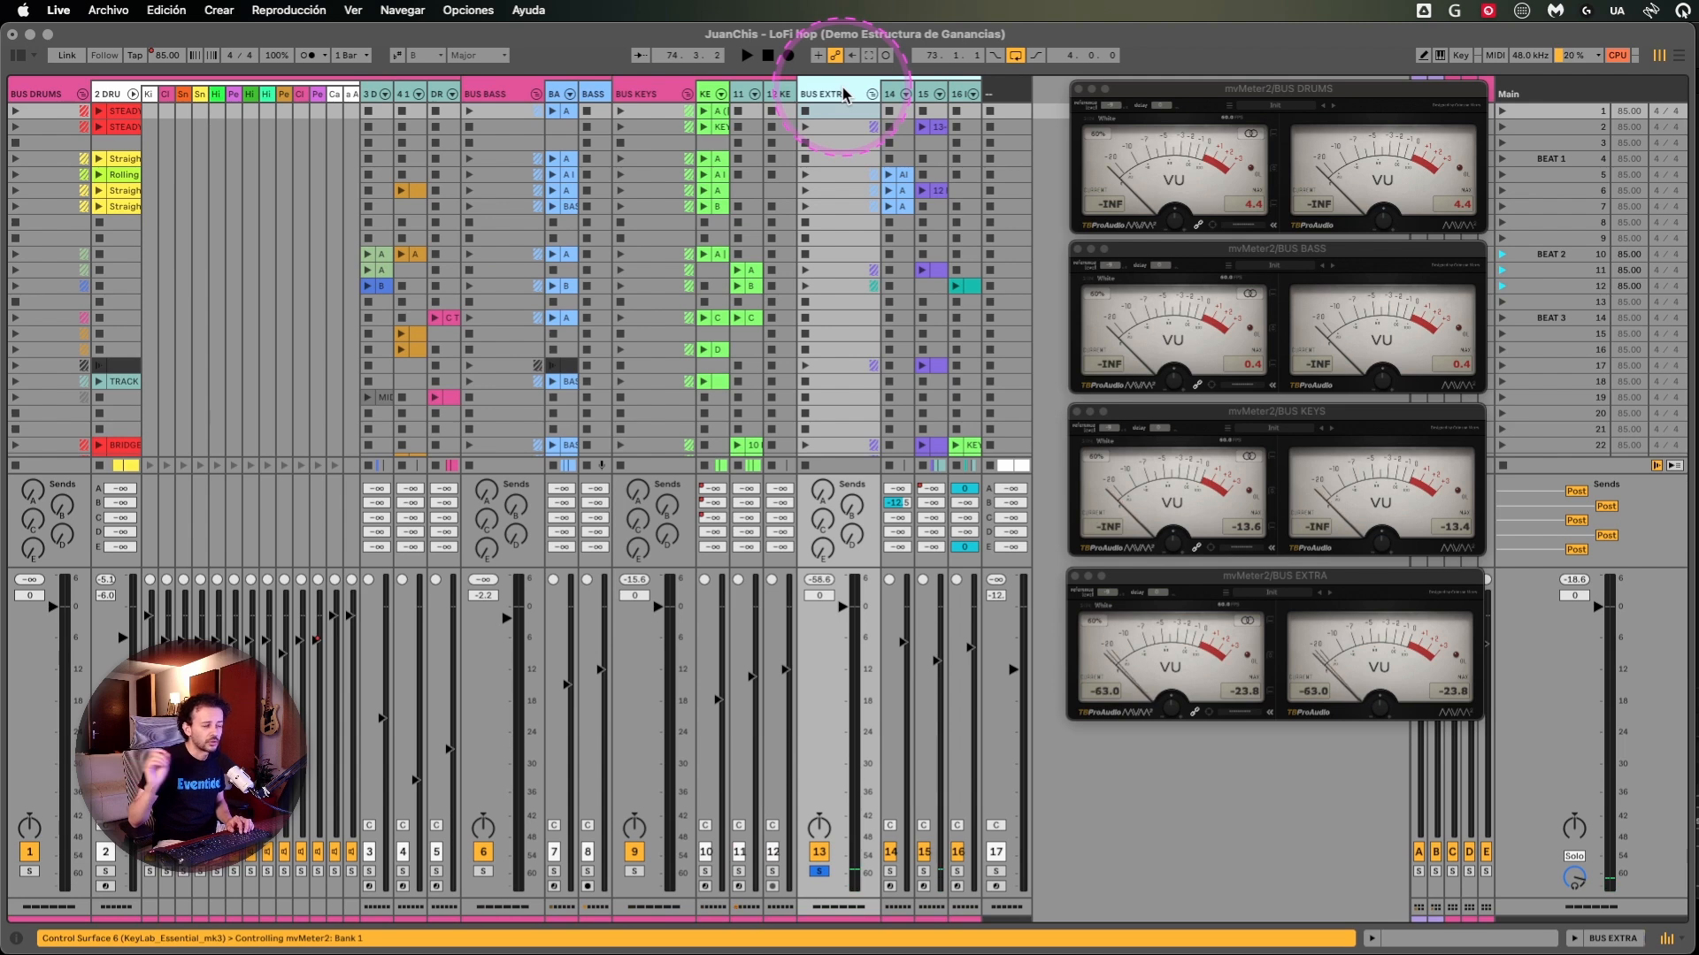
pyautogui.press('space')
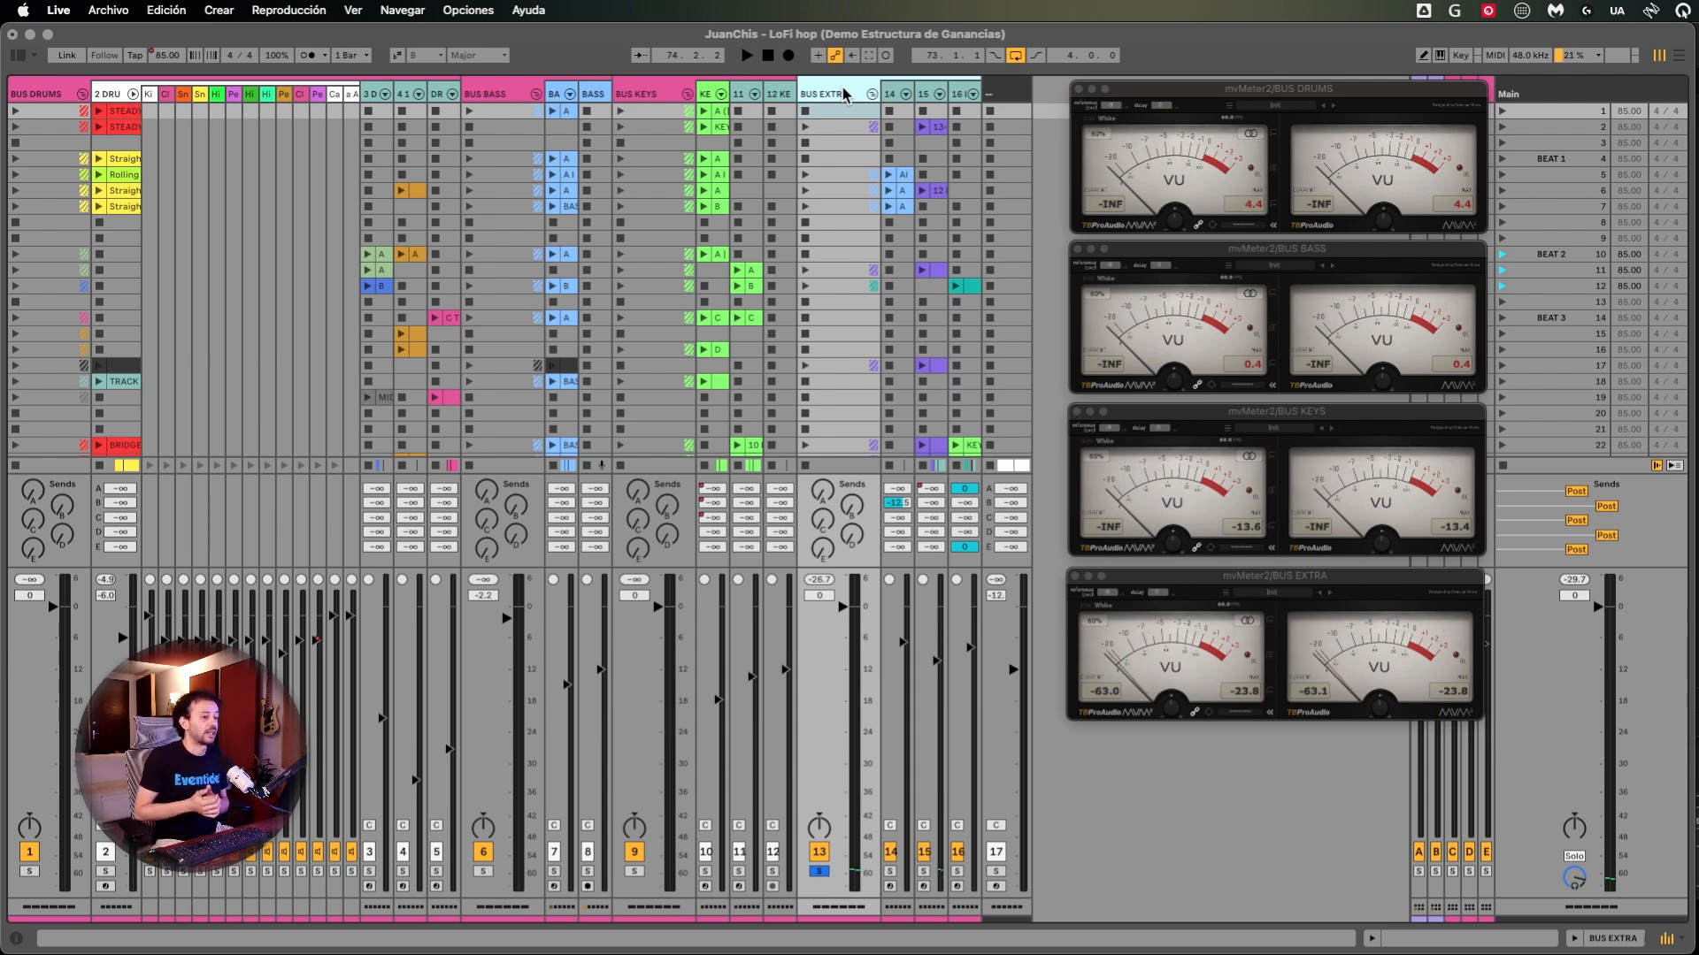
# - Select BUS KEYS, BUS DRUMS, BUS BASS and BUS EXTRA in turn to review the bus structure
pyautogui.click(637, 93)
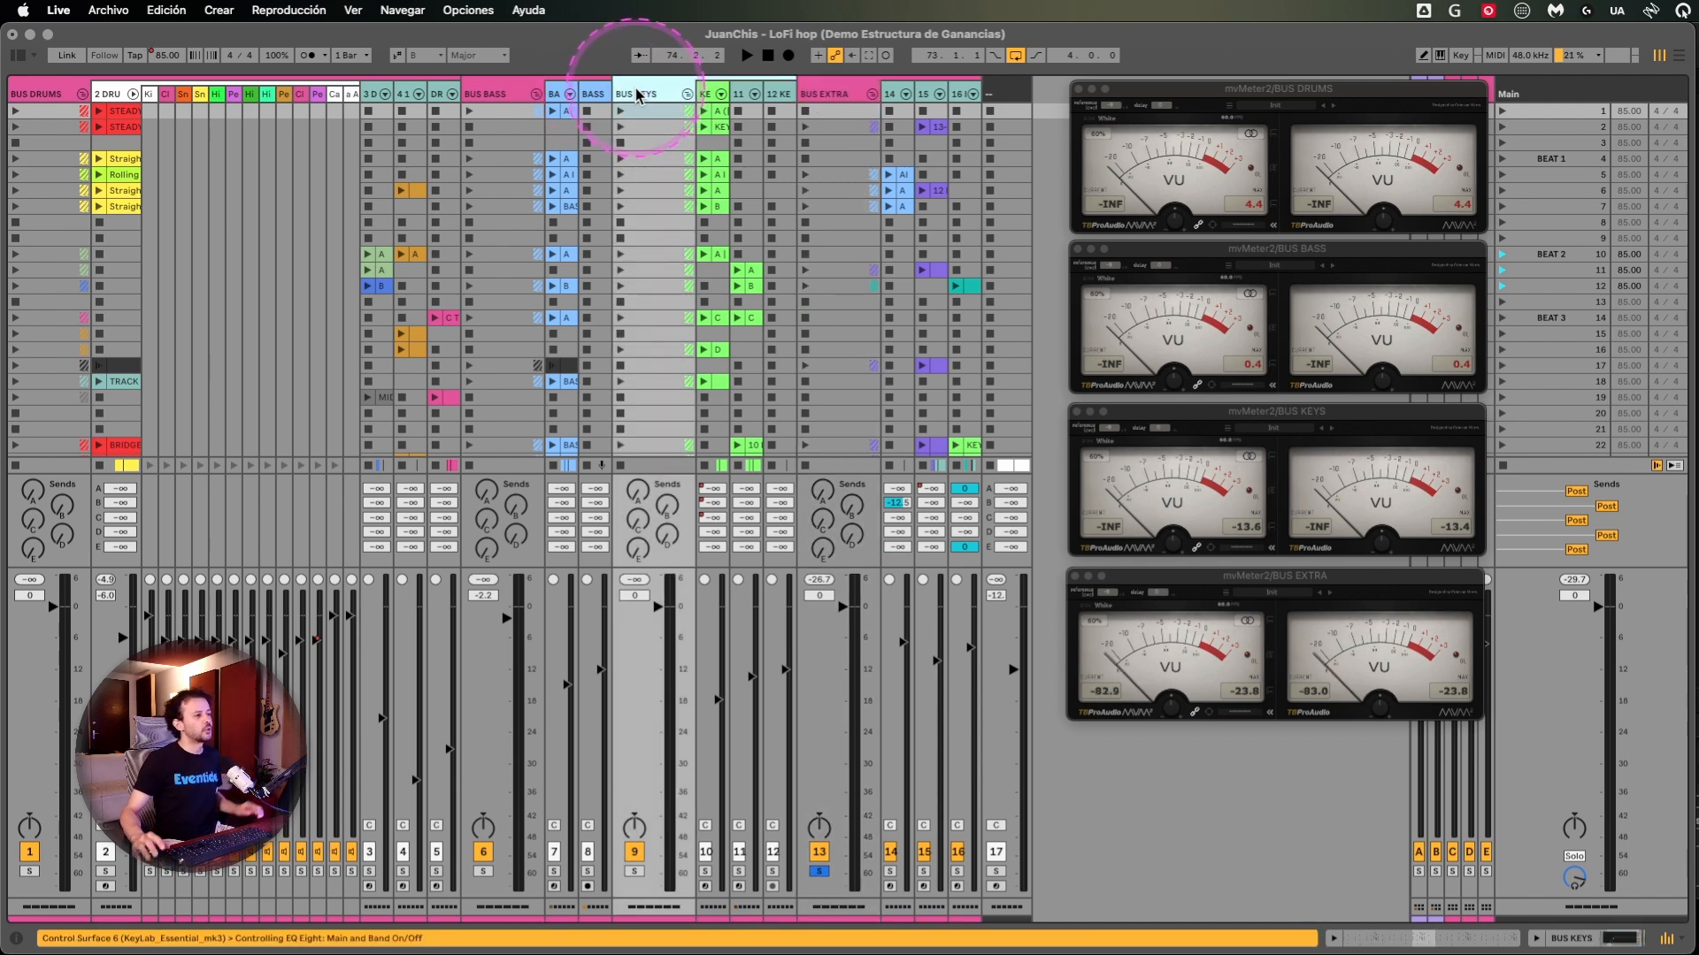
pyautogui.click(69, 94)
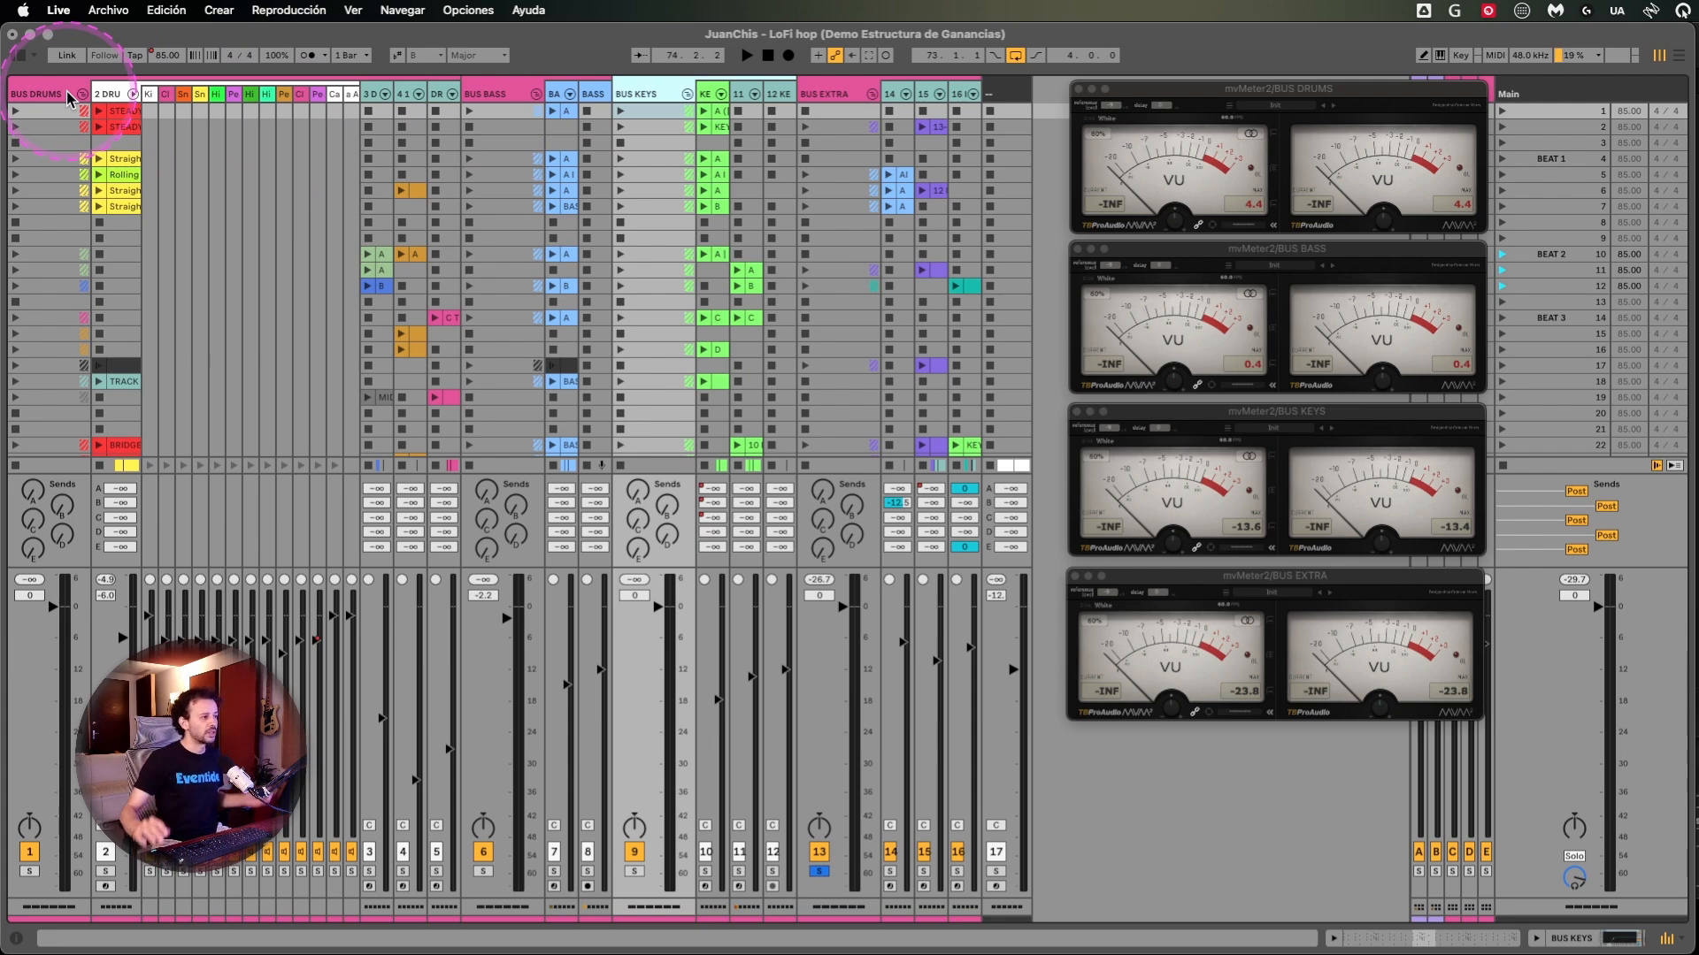
pyautogui.click(67, 92)
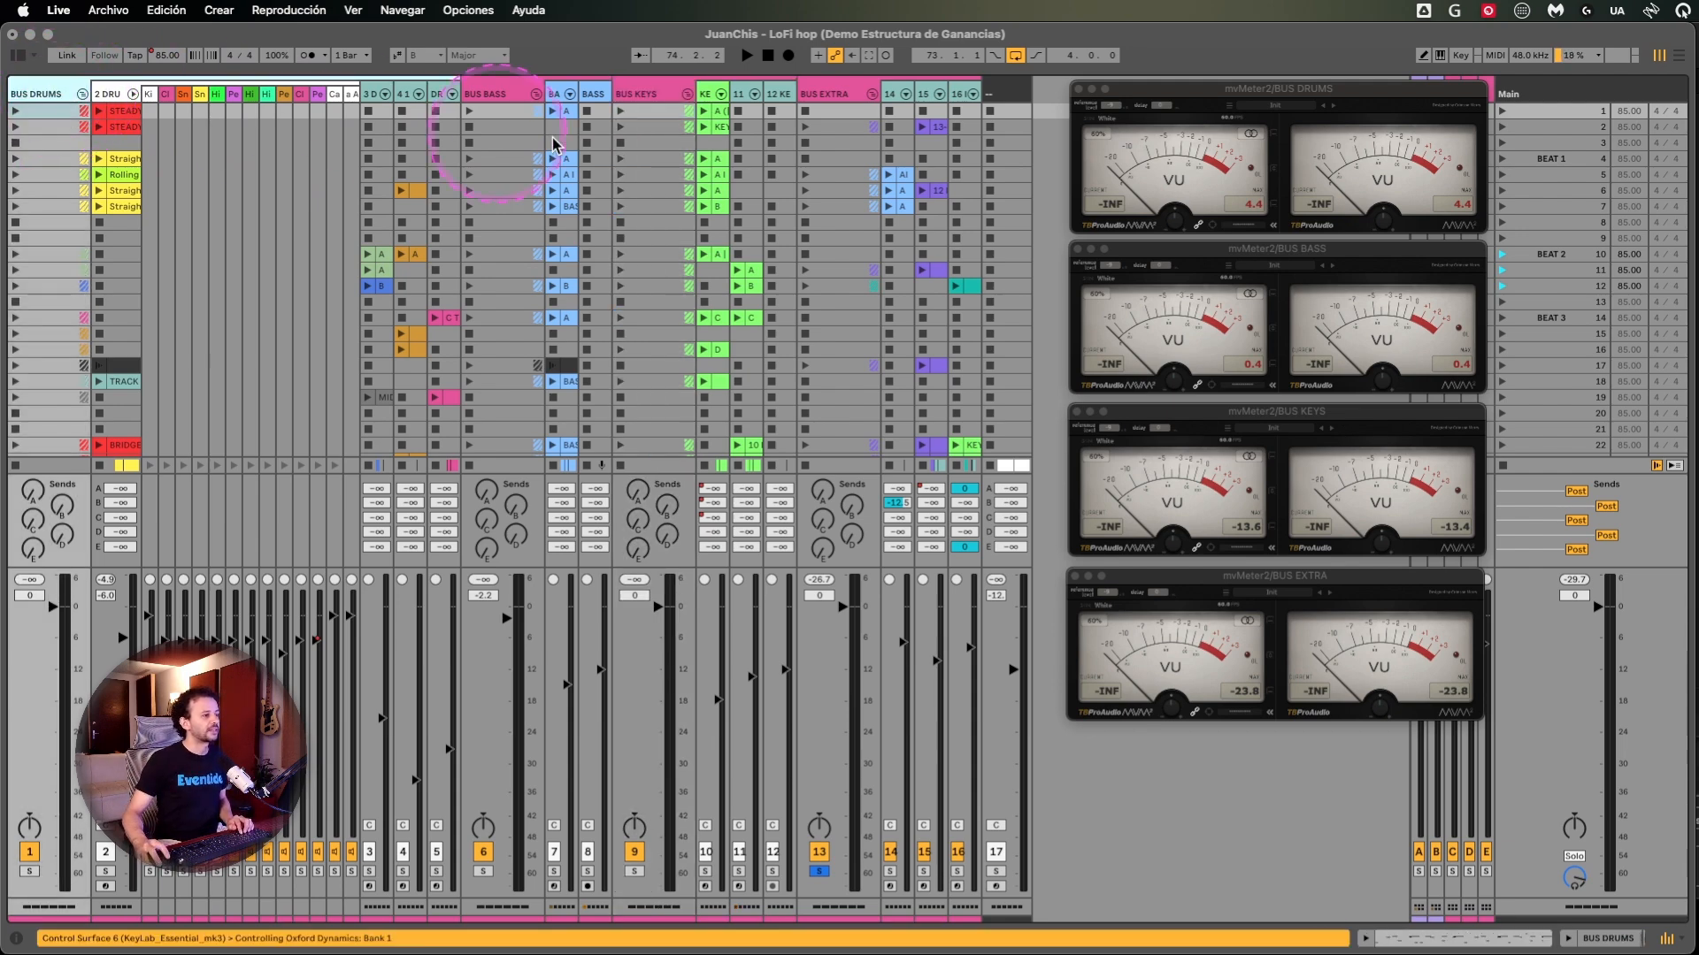
pyautogui.click(482, 98)
pyautogui.click(835, 98)
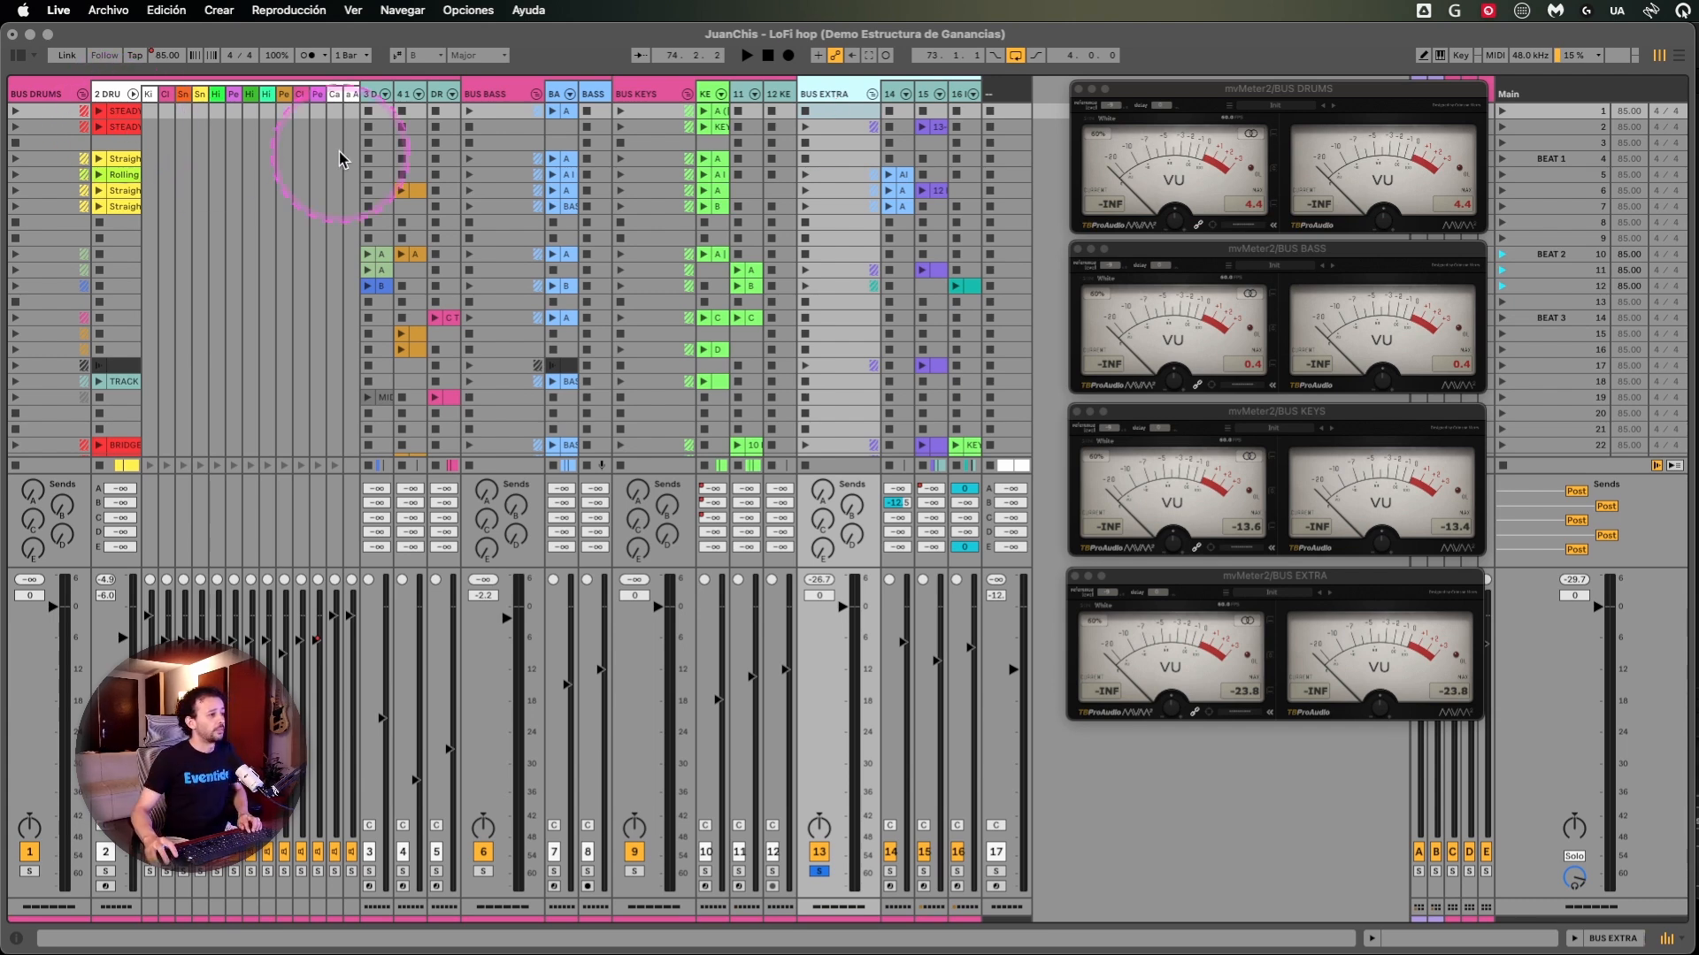
# - Select the drum rack chains from Kick (Dark) to Perc Clack SHORT, ending on the parent 2 DRUM Rack track
pyautogui.click(150, 95)
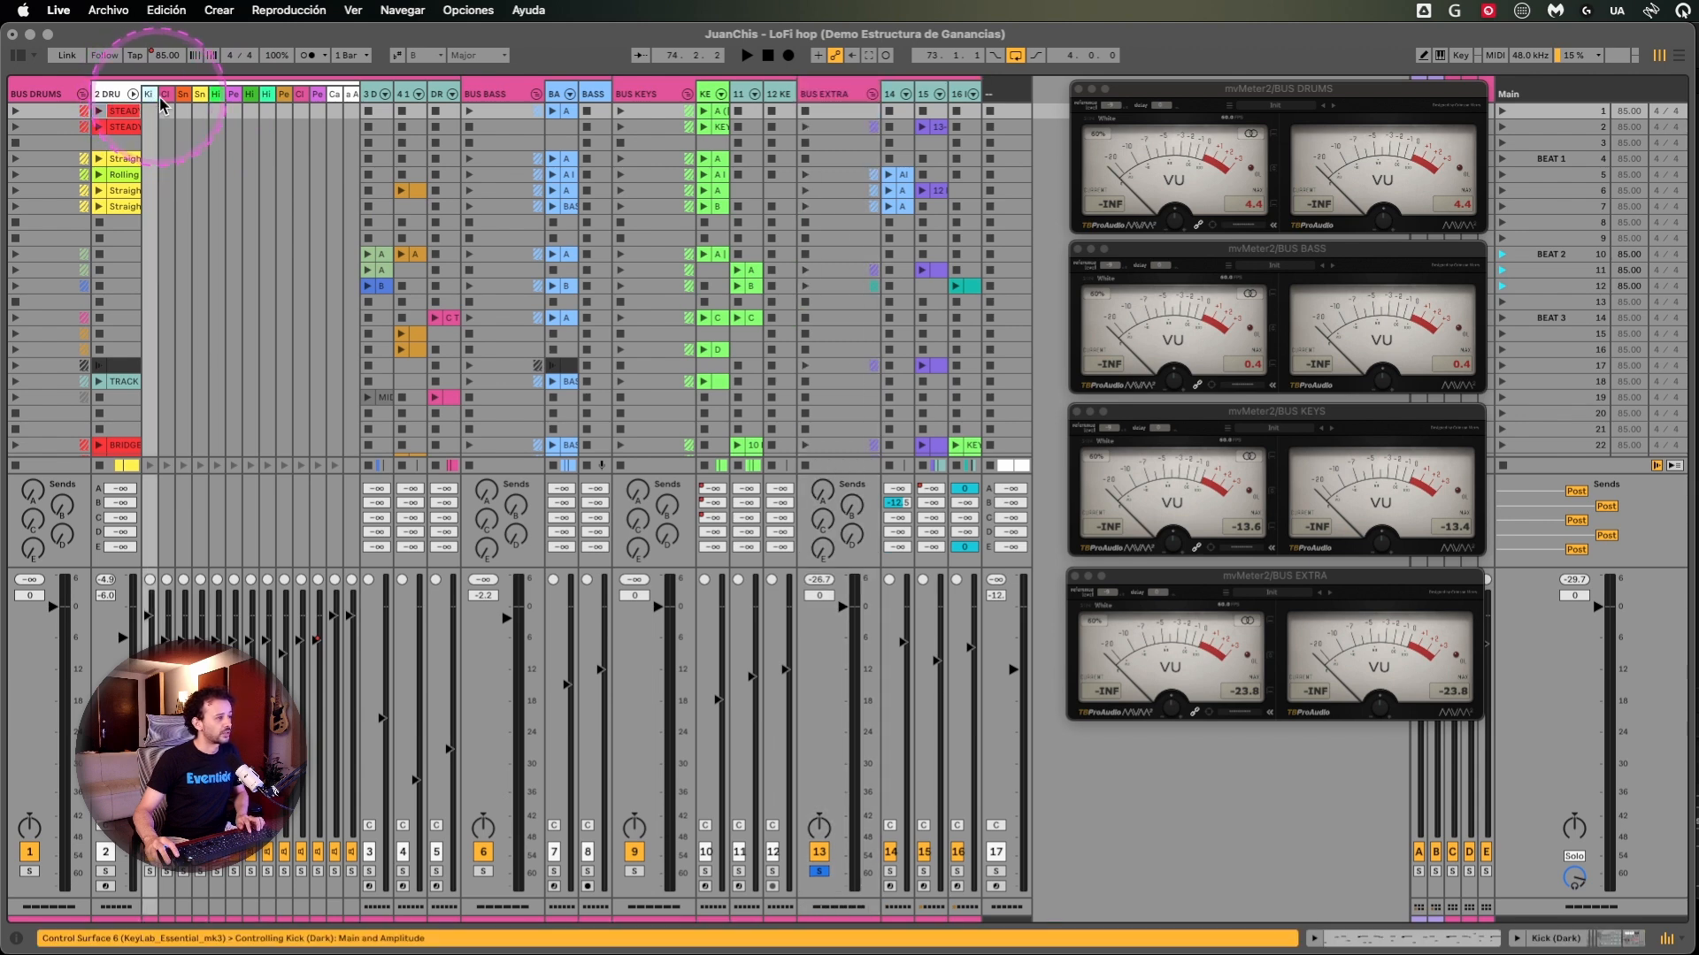
pyautogui.click(318, 95)
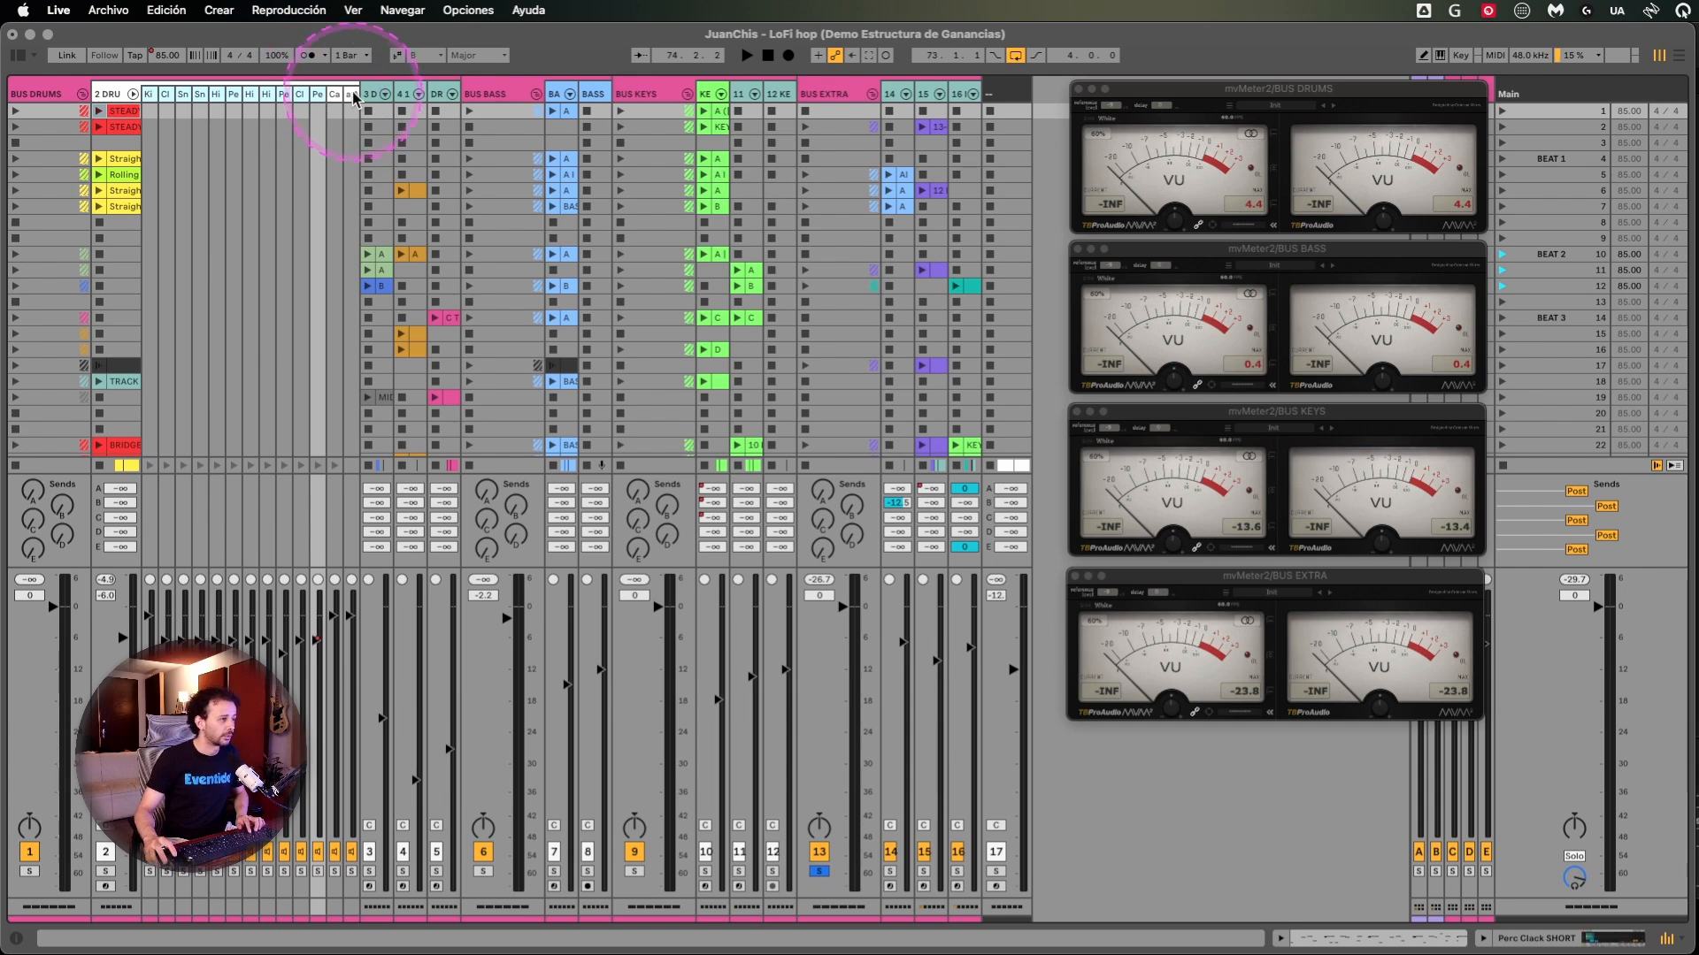
pyautogui.click(113, 96)
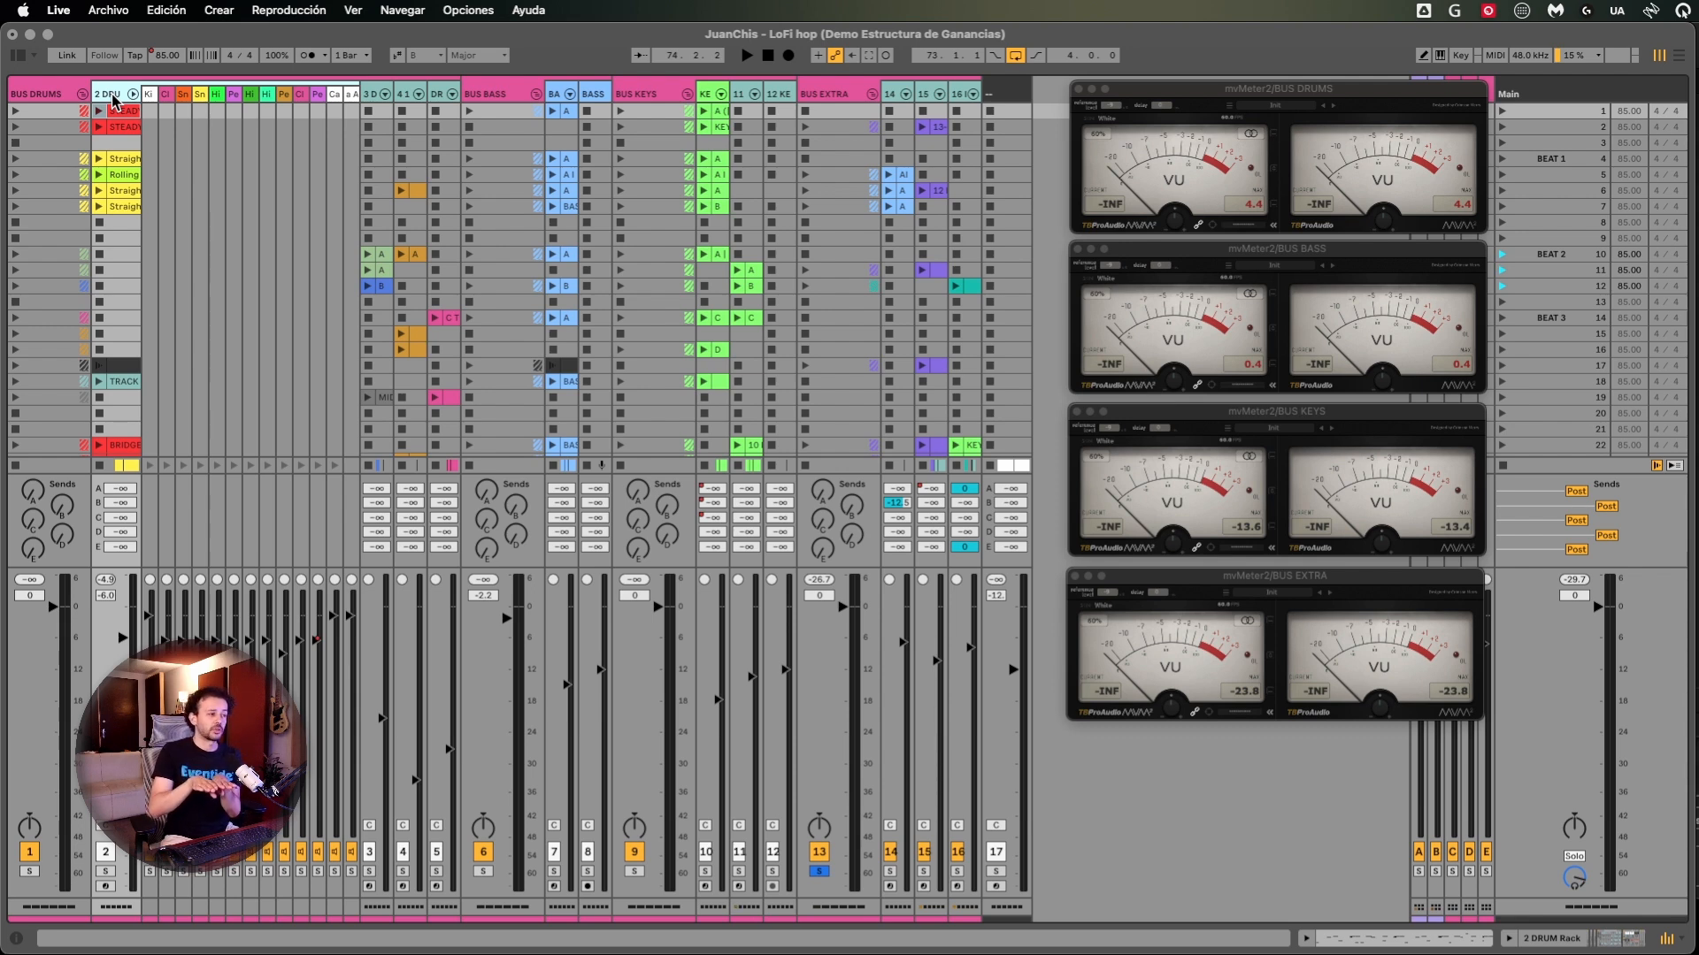
pyautogui.click(113, 145)
pyautogui.click(126, 238)
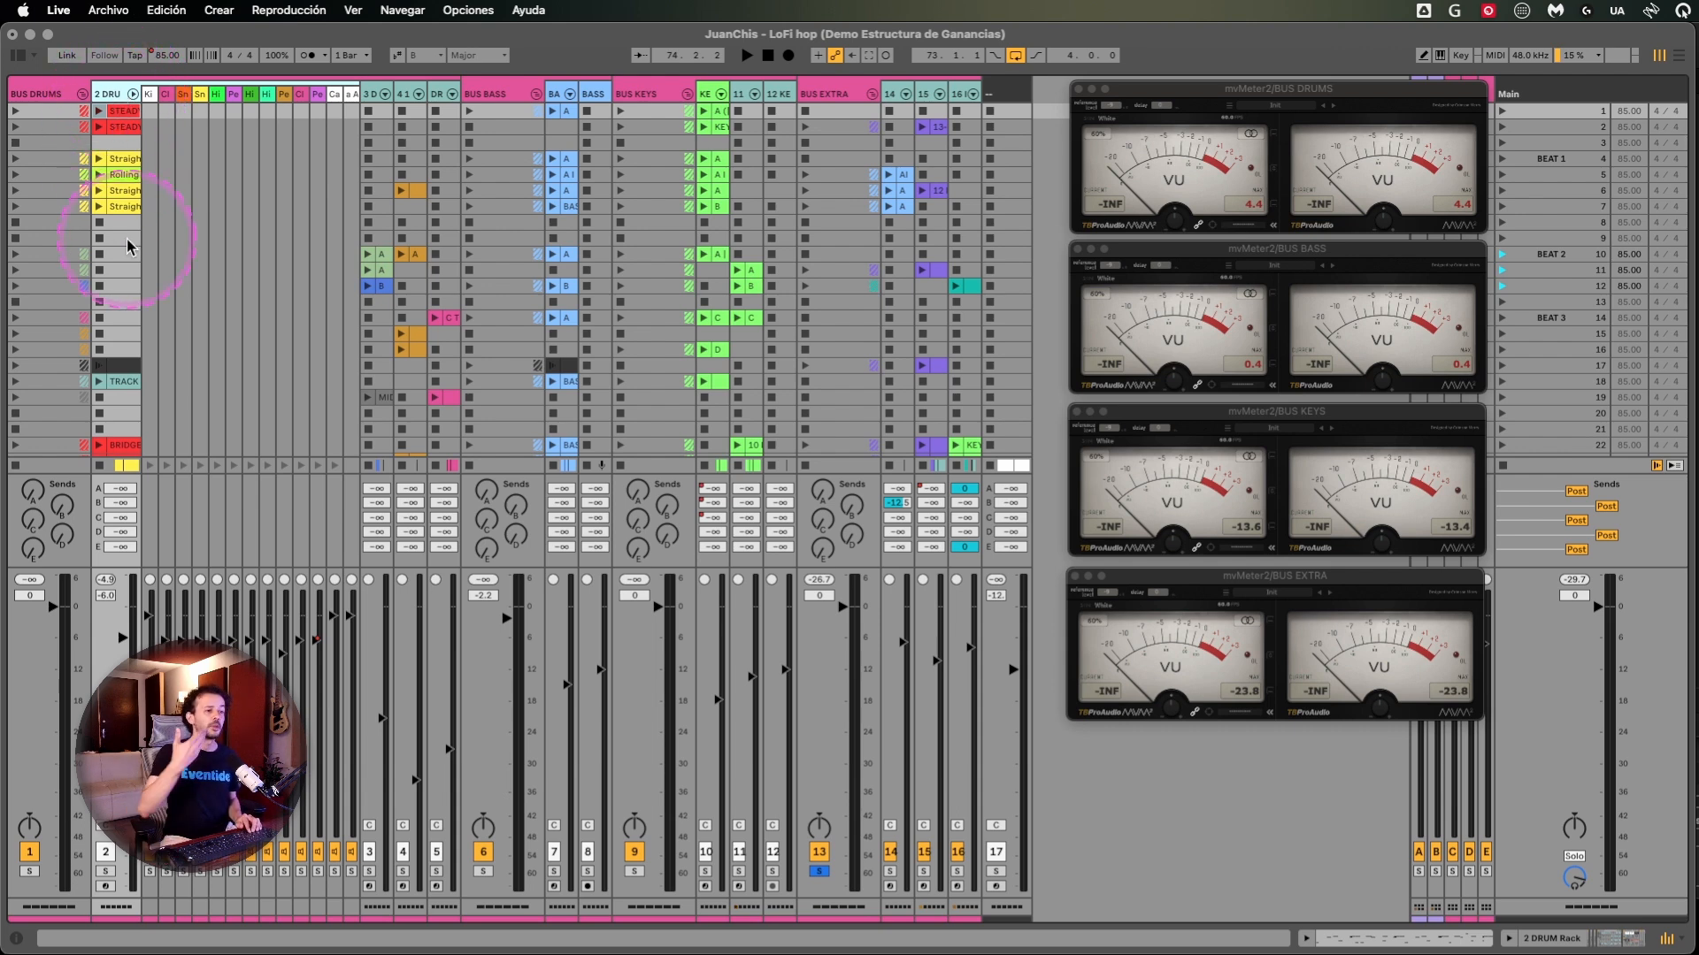
pyautogui.click(46, 94)
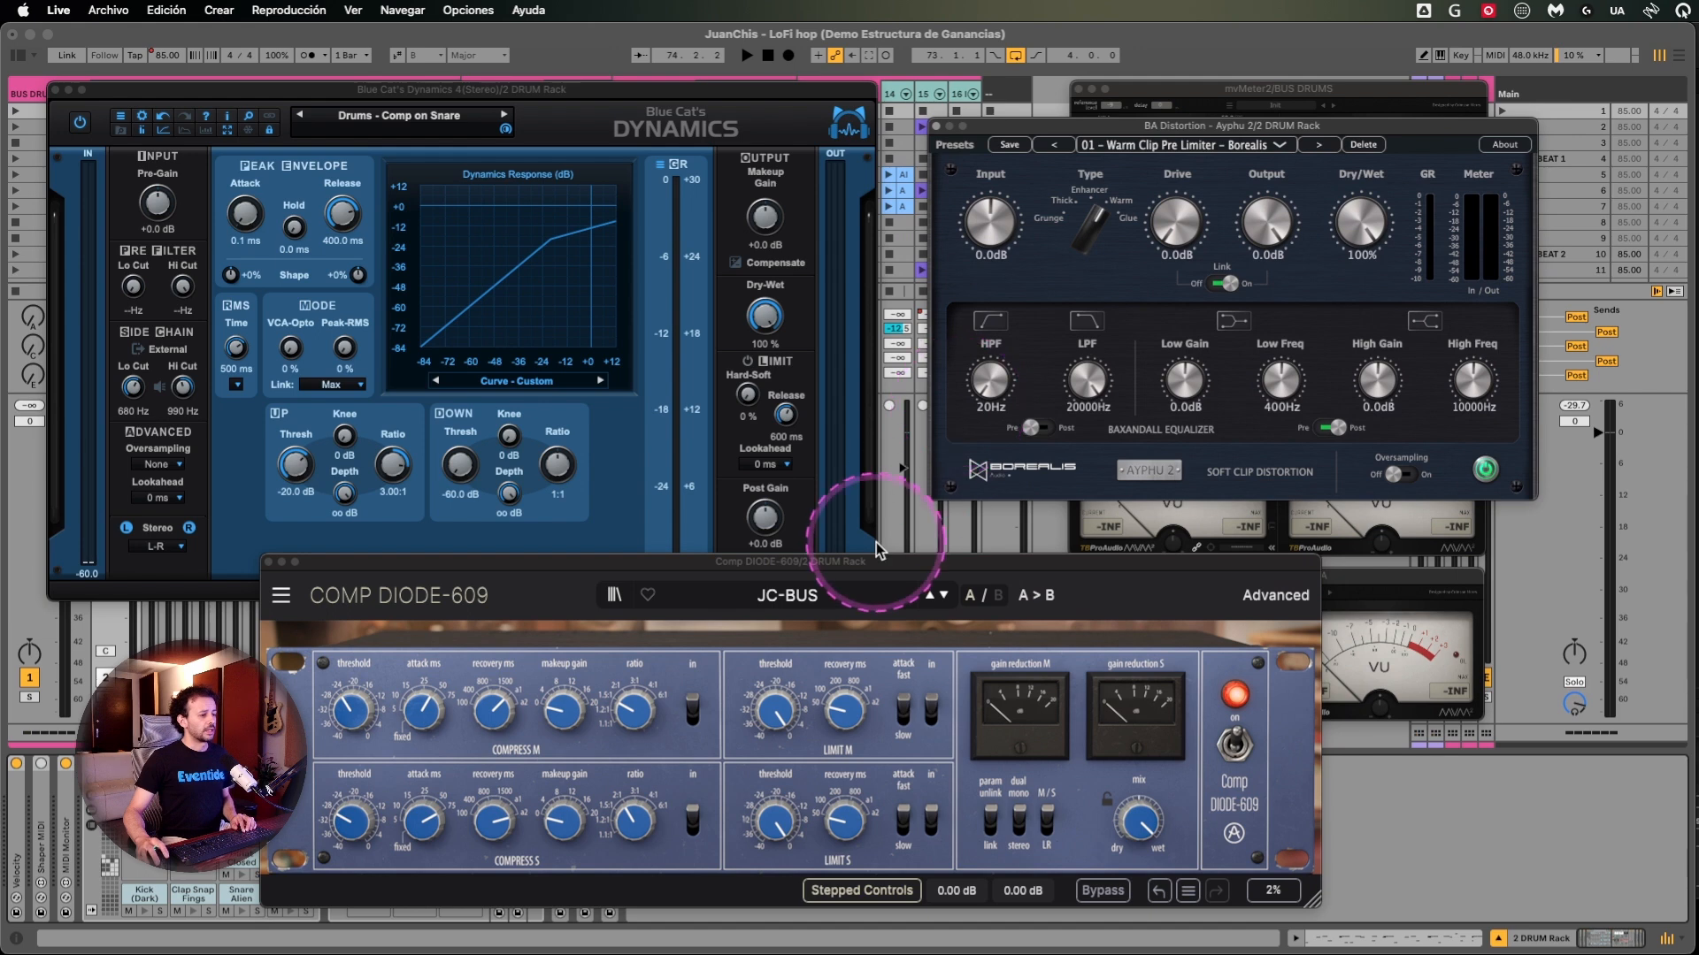
# - Show the advanced controls of Comp DIODE-609 and reposition its window so the whole panel fits on screen
pyautogui.moveTo(881, 560); pyautogui.dragTo(892, 573)
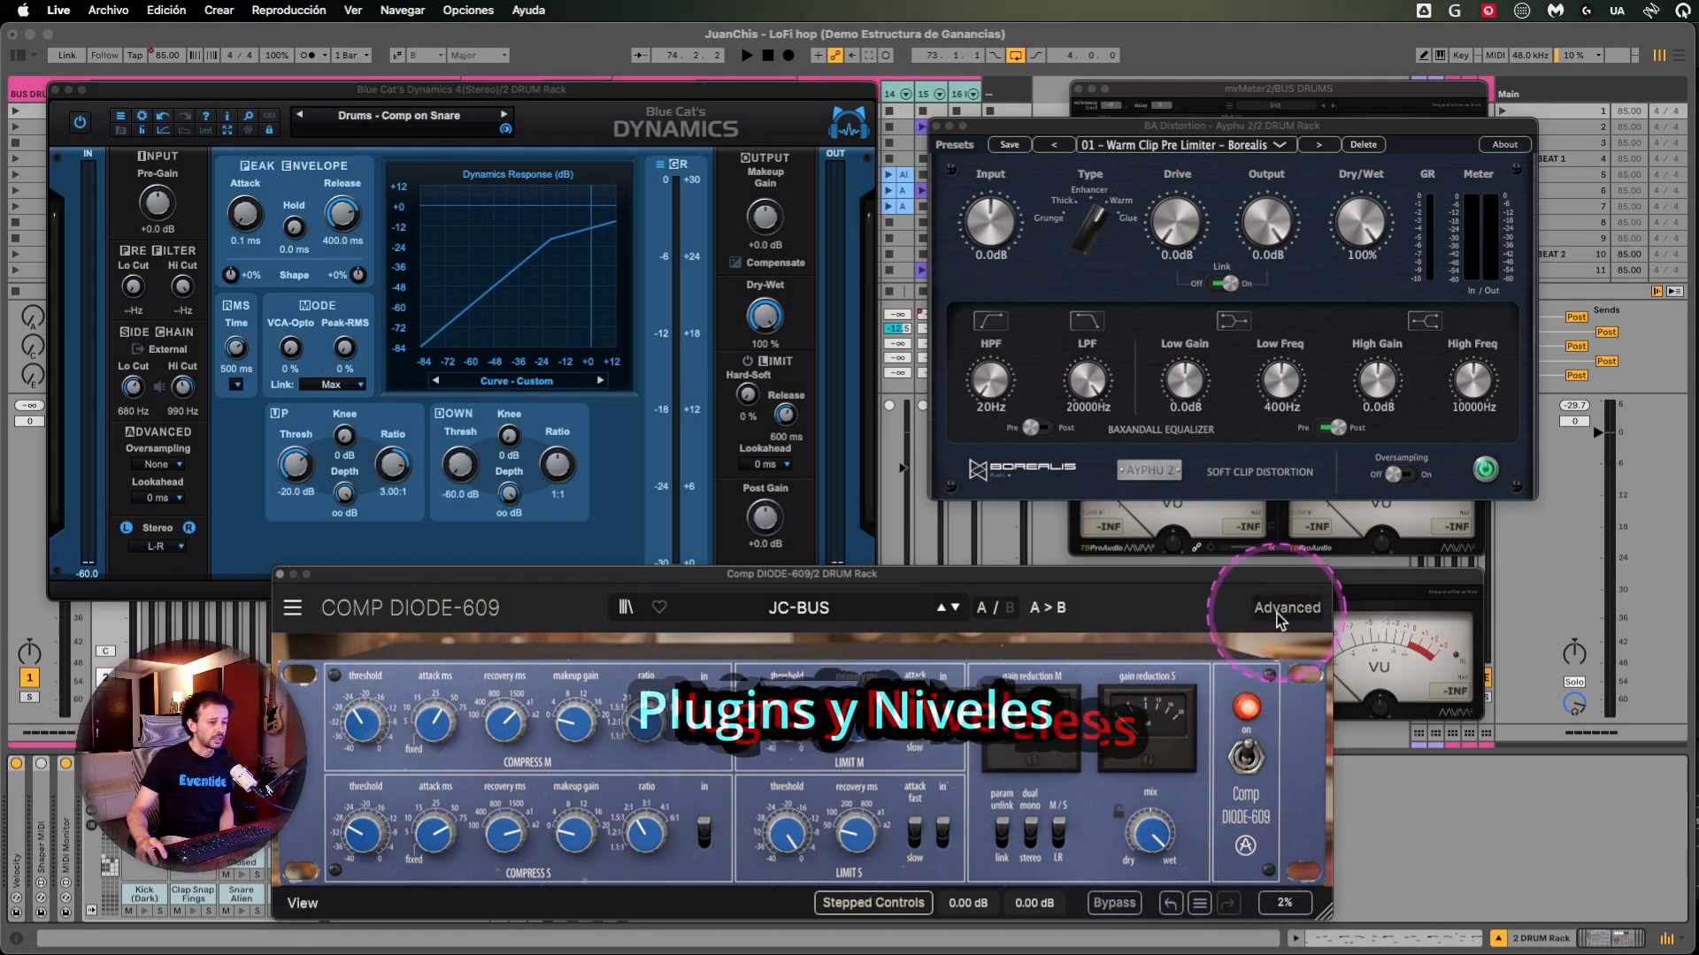
pyautogui.click(1278, 610)
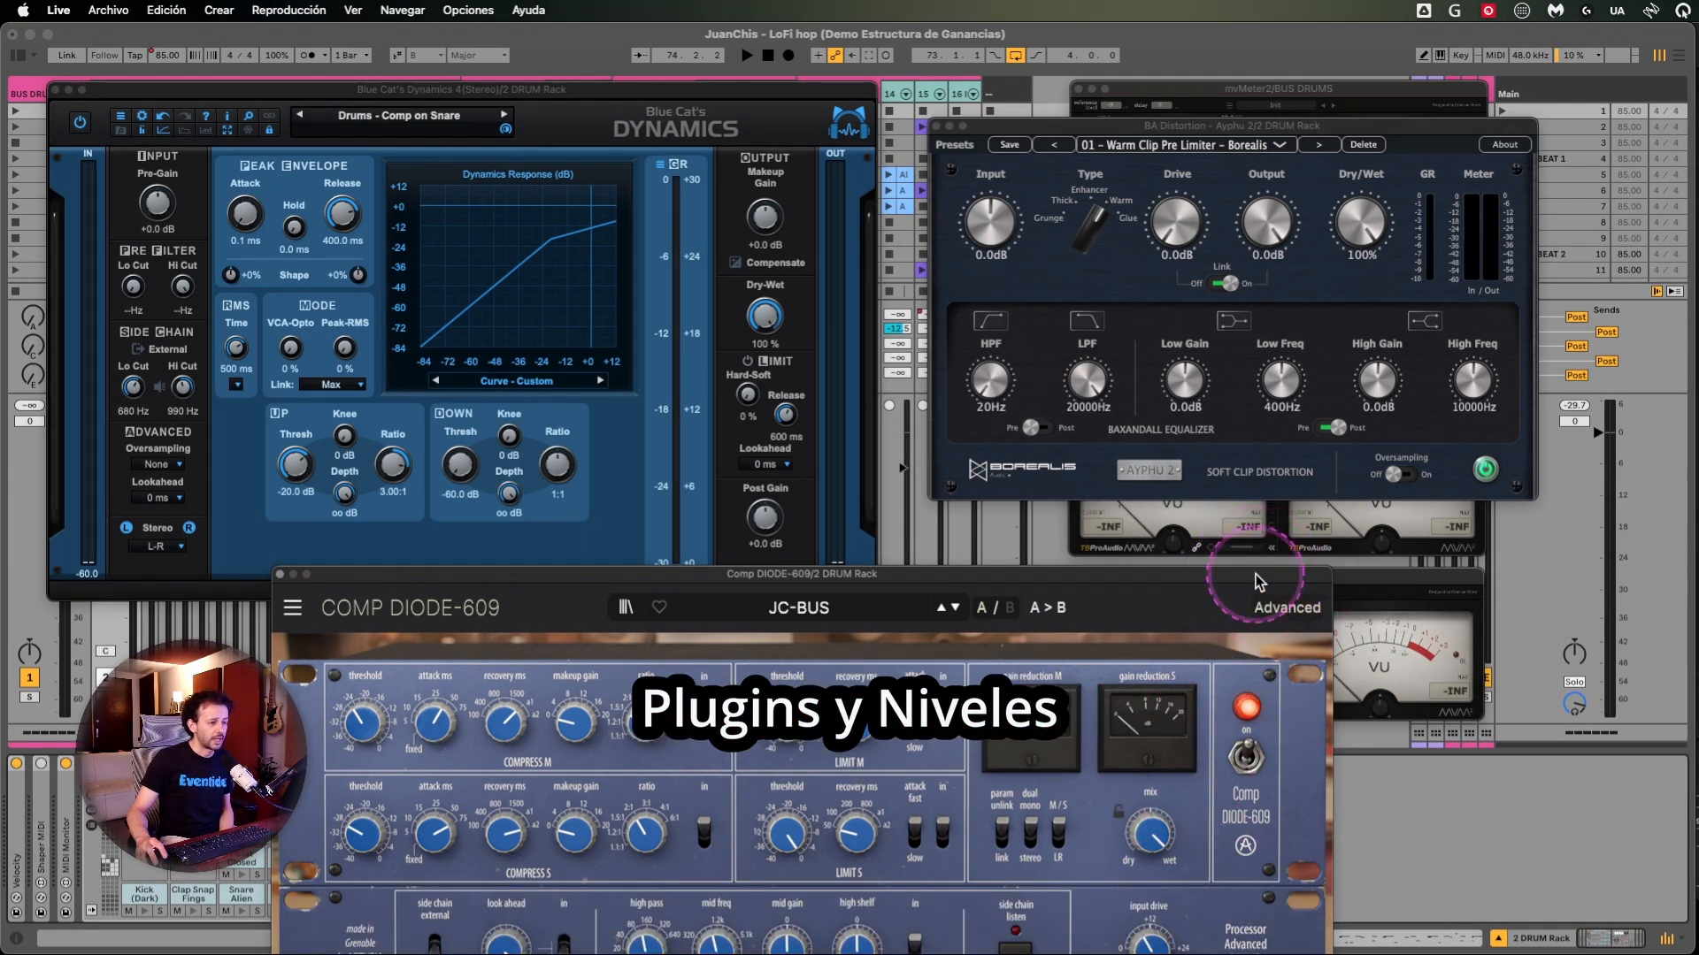
pyautogui.moveTo(1256, 575); pyautogui.dragTo(1293, 382)
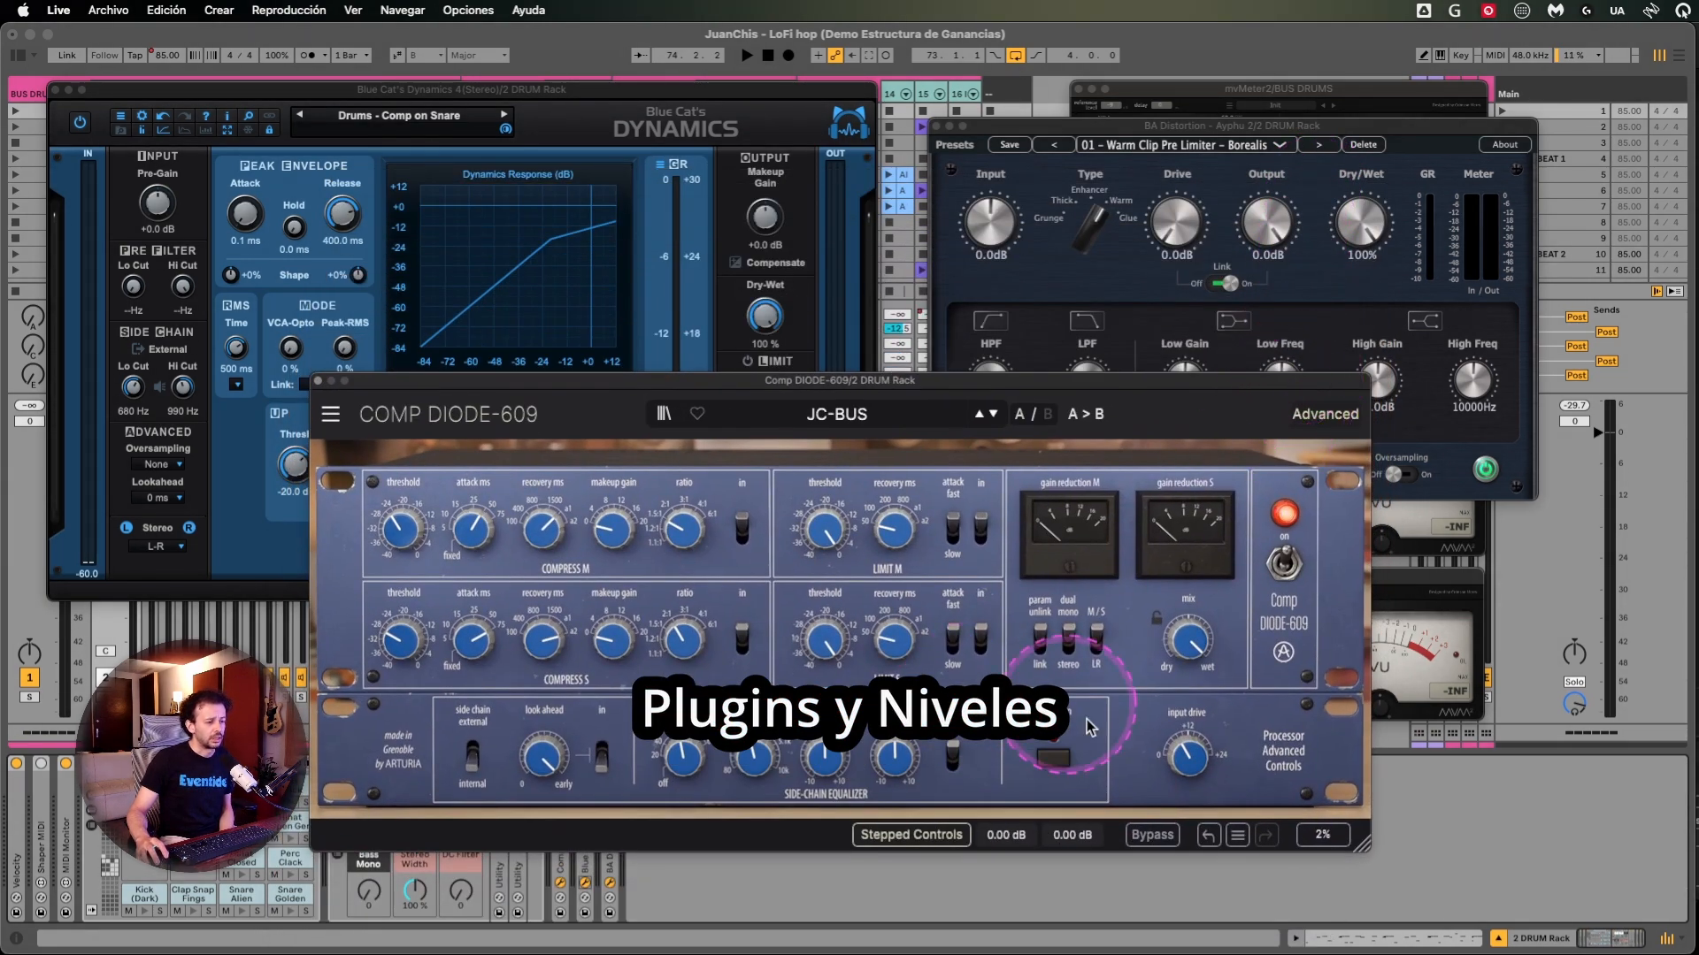
pyautogui.click(1235, 838)
pyautogui.click(1233, 839)
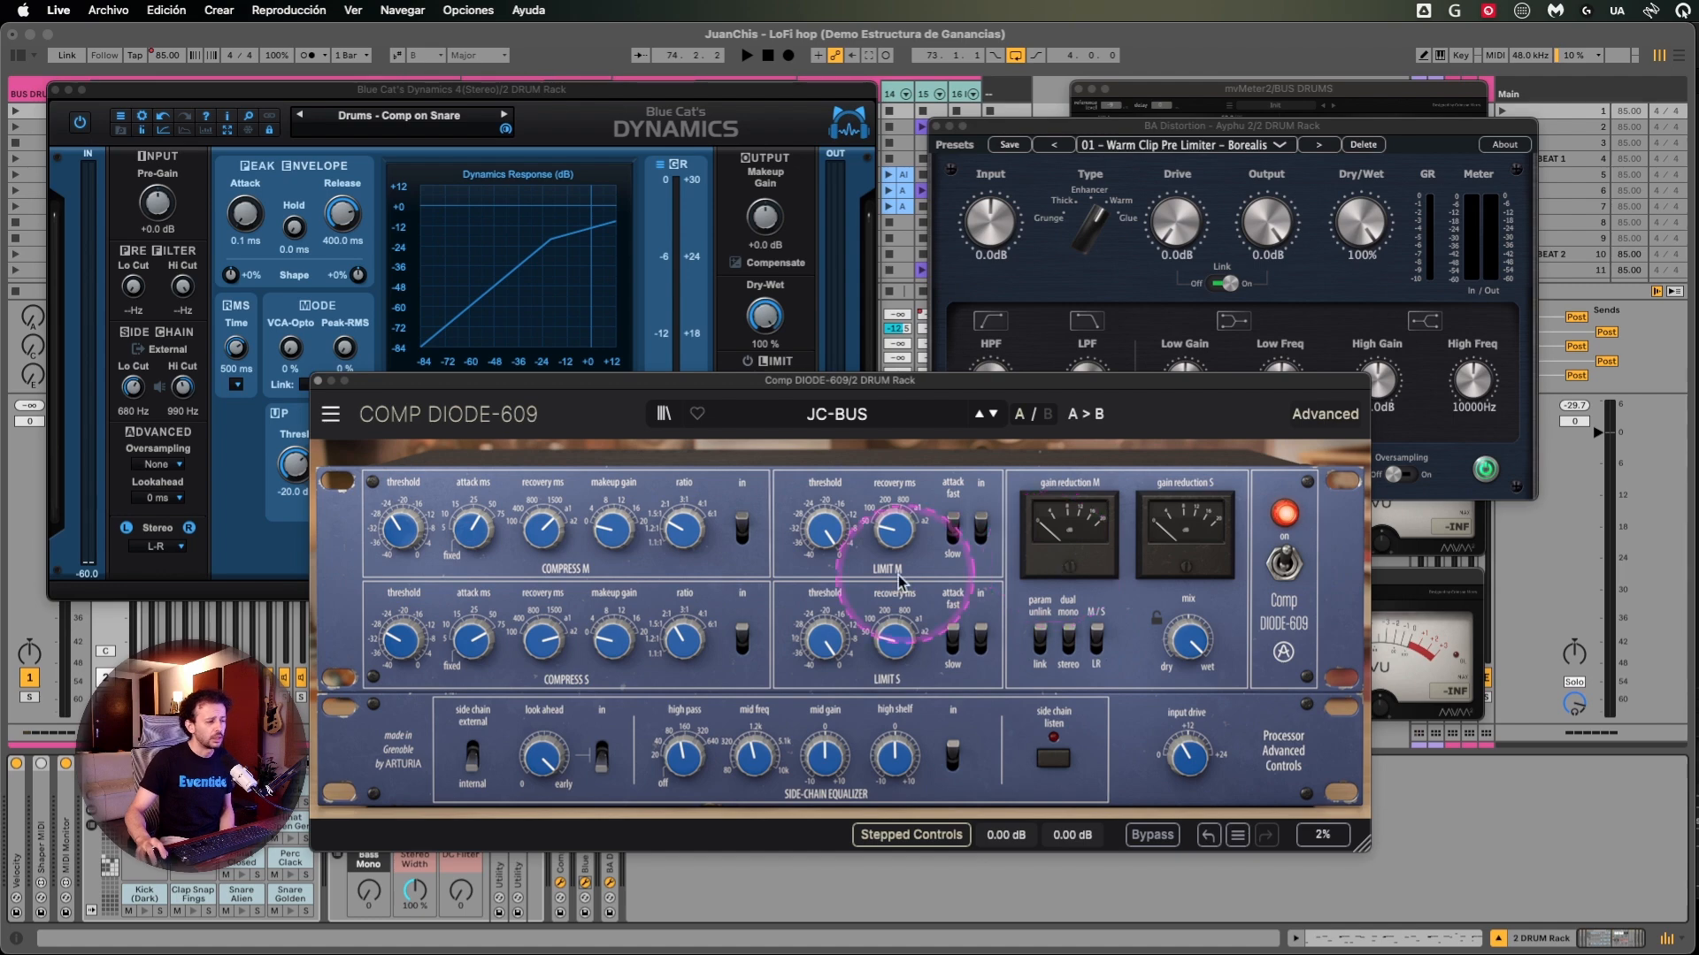
# - Show the browser, load Comp VCA-65 at the end of the 2 DRUM Rack effects chain and position its window
pyautogui.moveTo(406, 544)
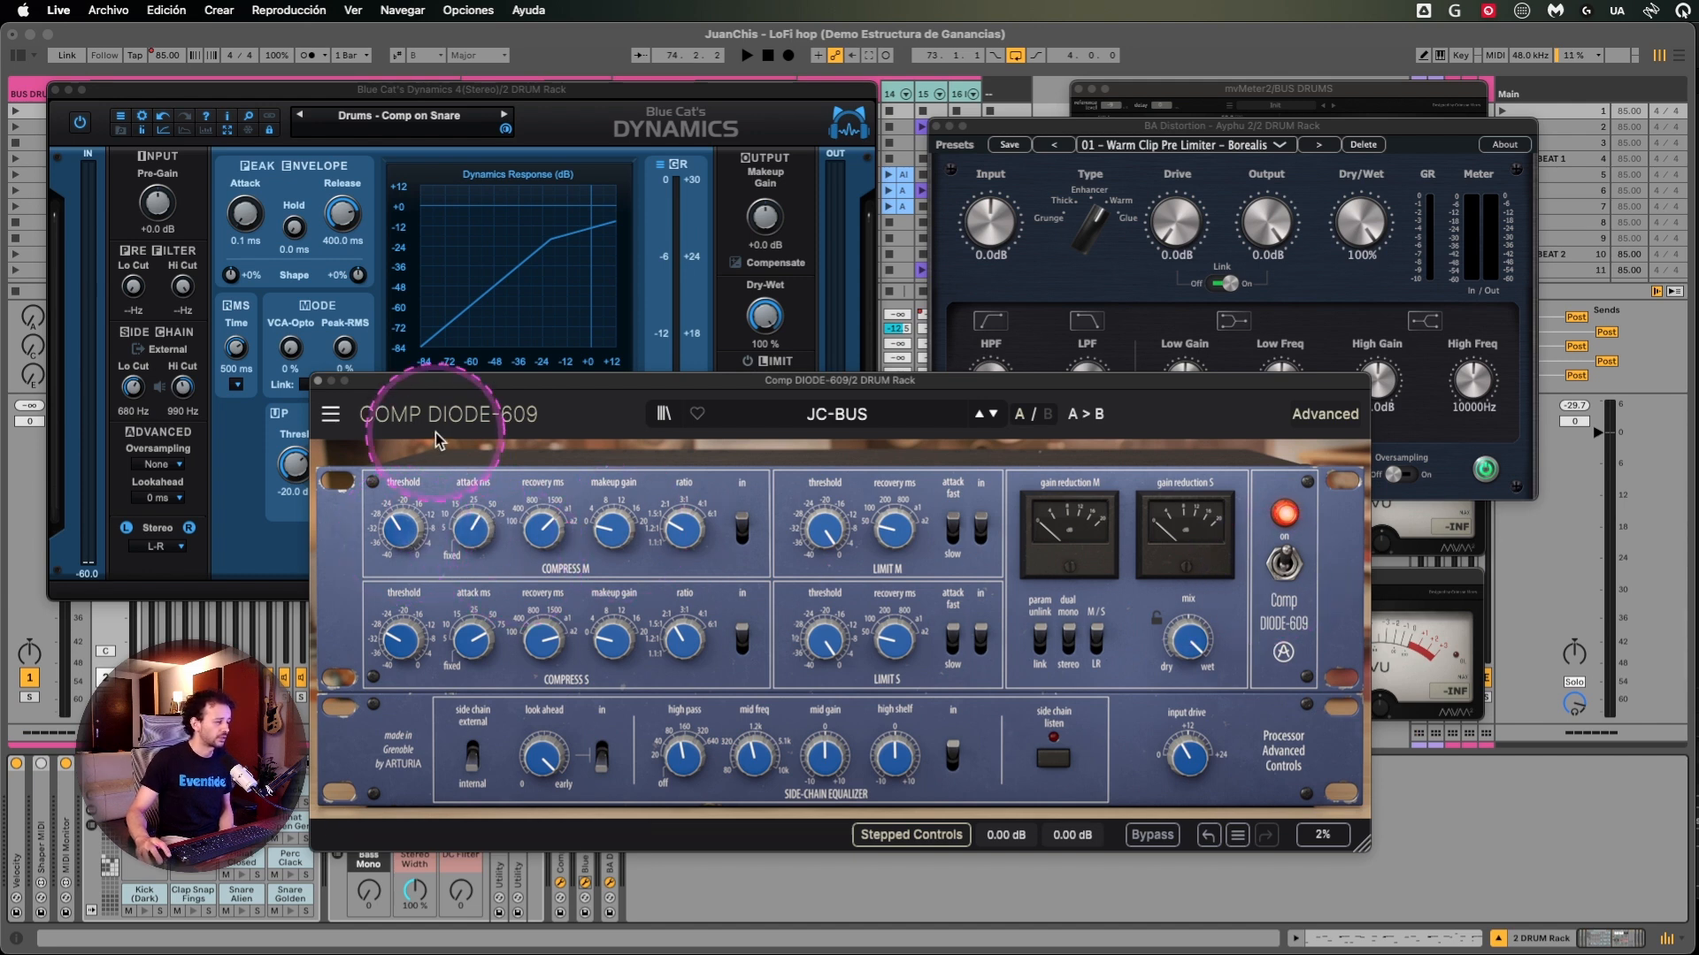
pyautogui.moveTo(353, 377); pyautogui.dragTo(359, 378)
pyautogui.click(247, 37)
pyautogui.press('alt+super+b')
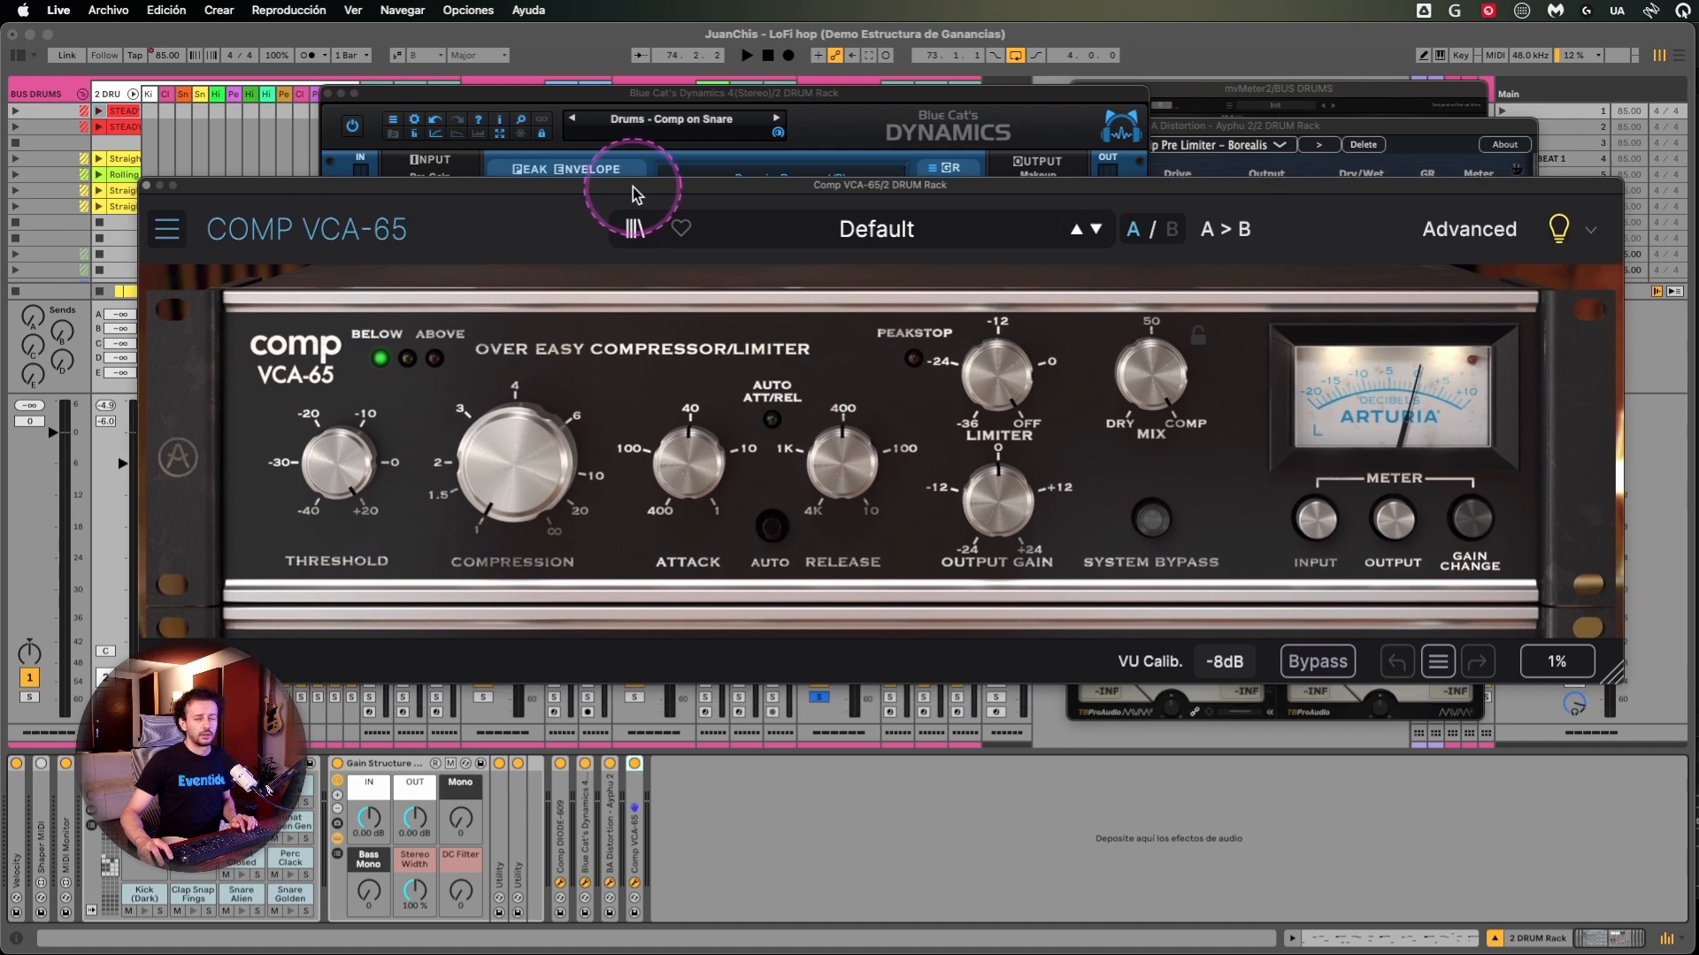
pyautogui.moveTo(634, 187); pyautogui.dragTo(625, 109)
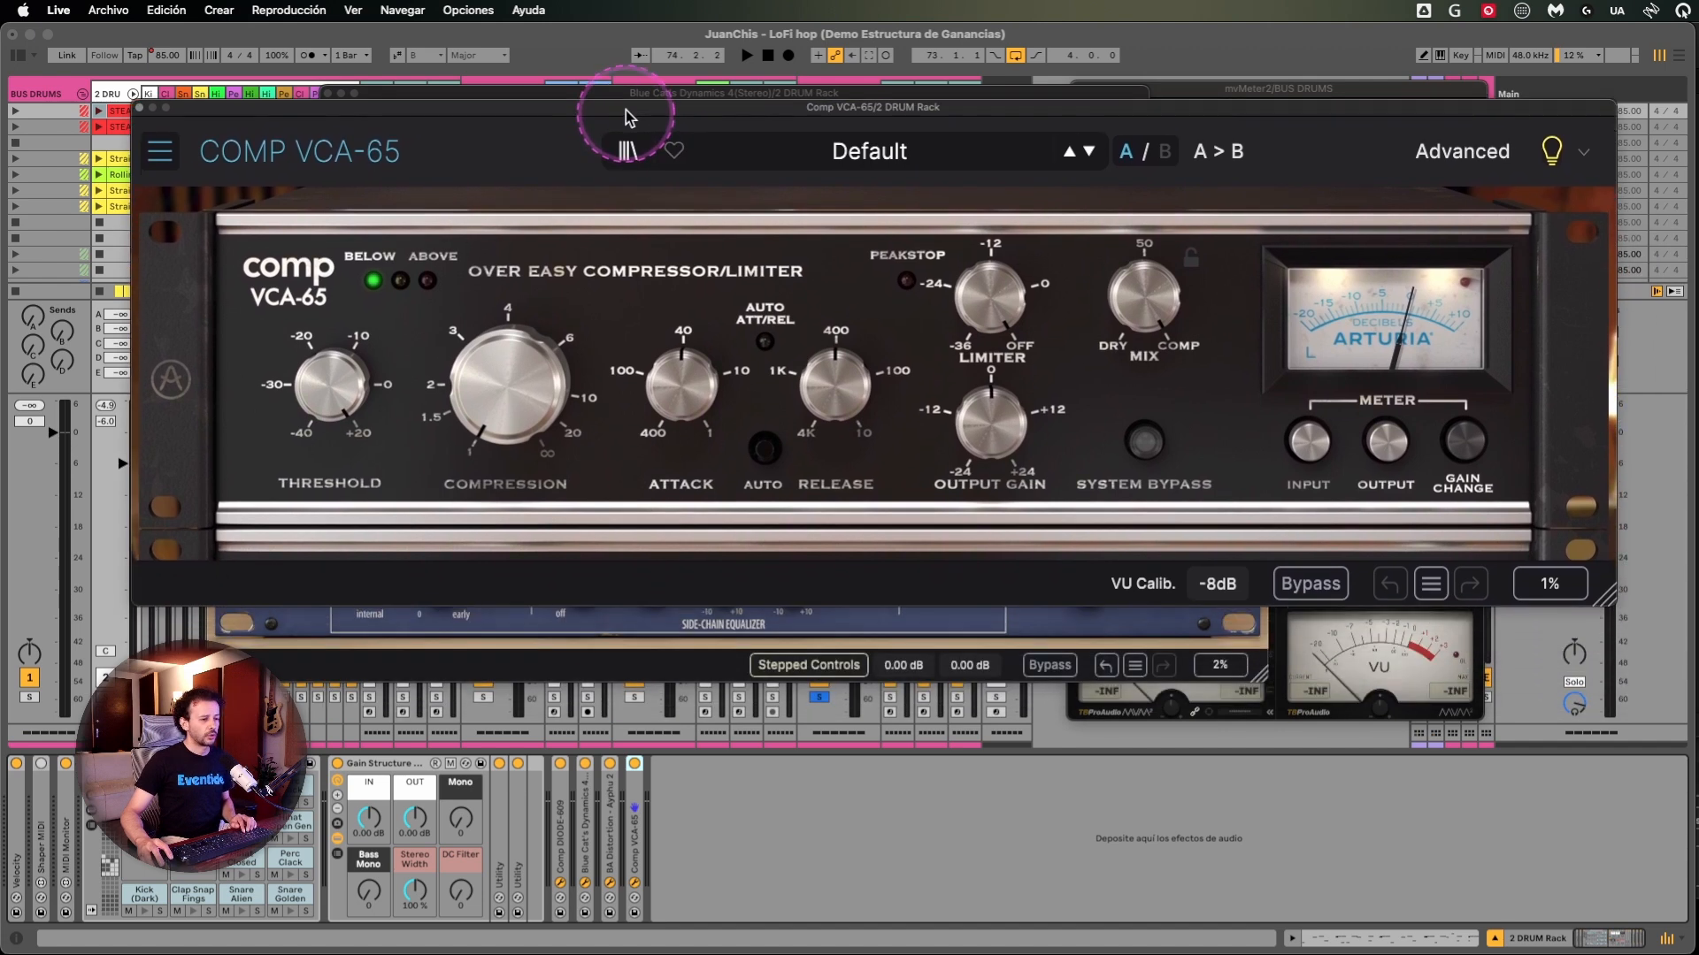
# - Review the VU meter calibration options of Comp VCA-65, keeping -8dB
pyautogui.click(1192, 573)
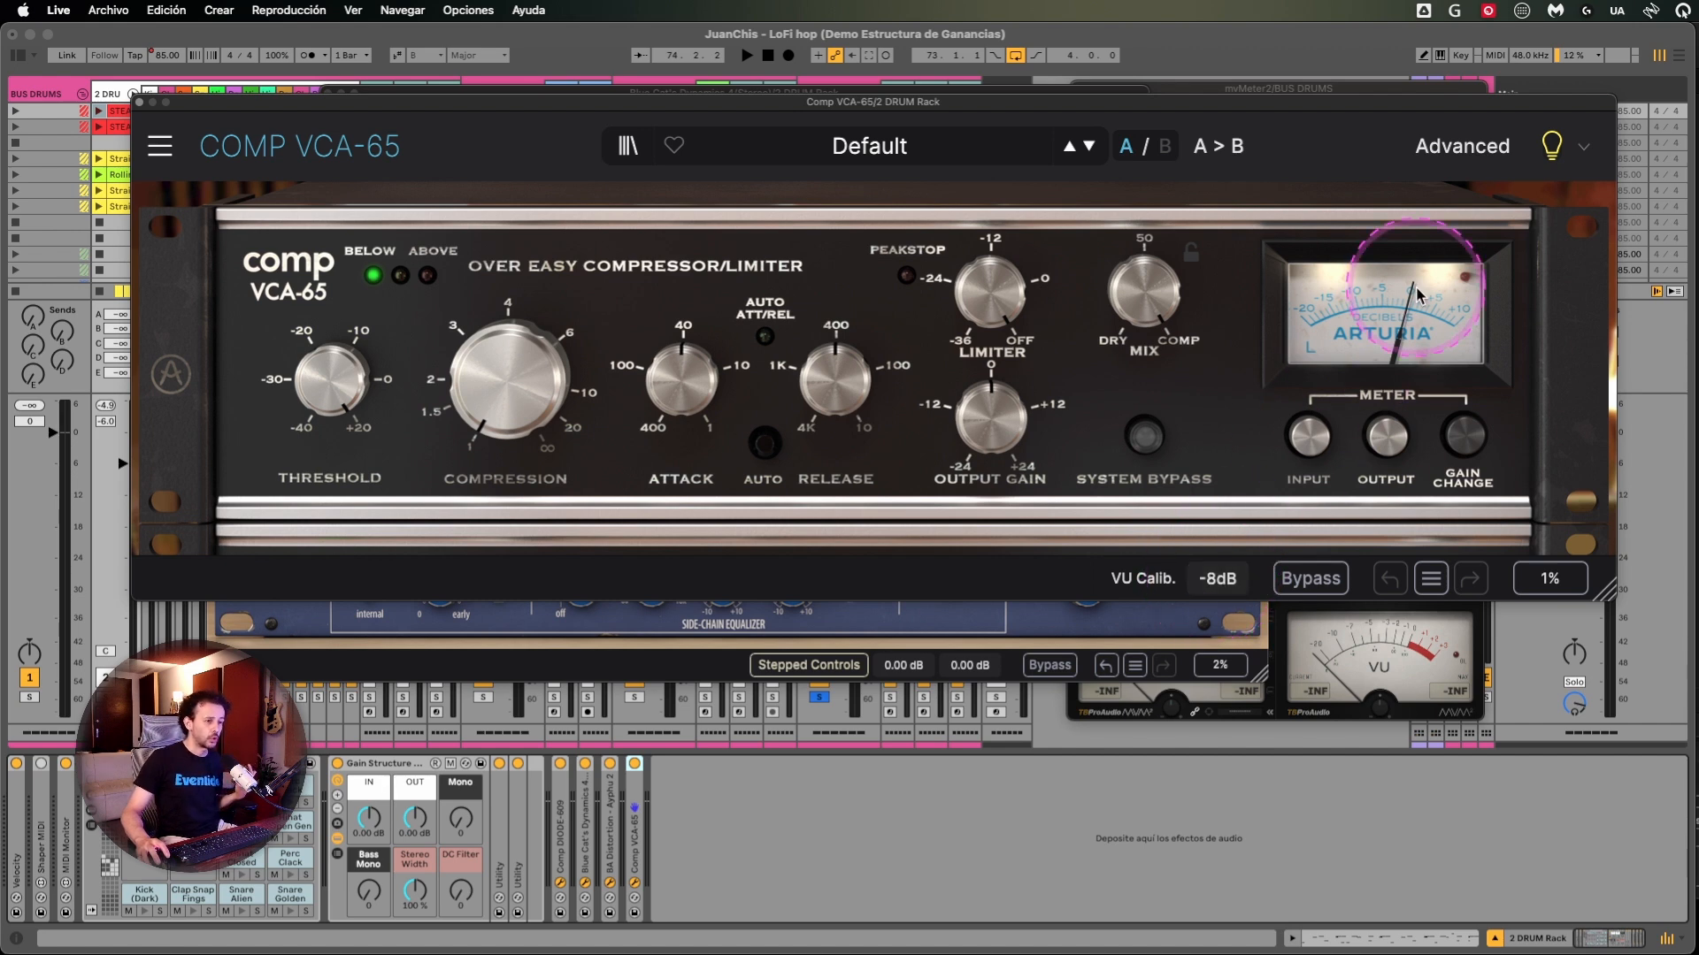
pyautogui.click(1218, 579)
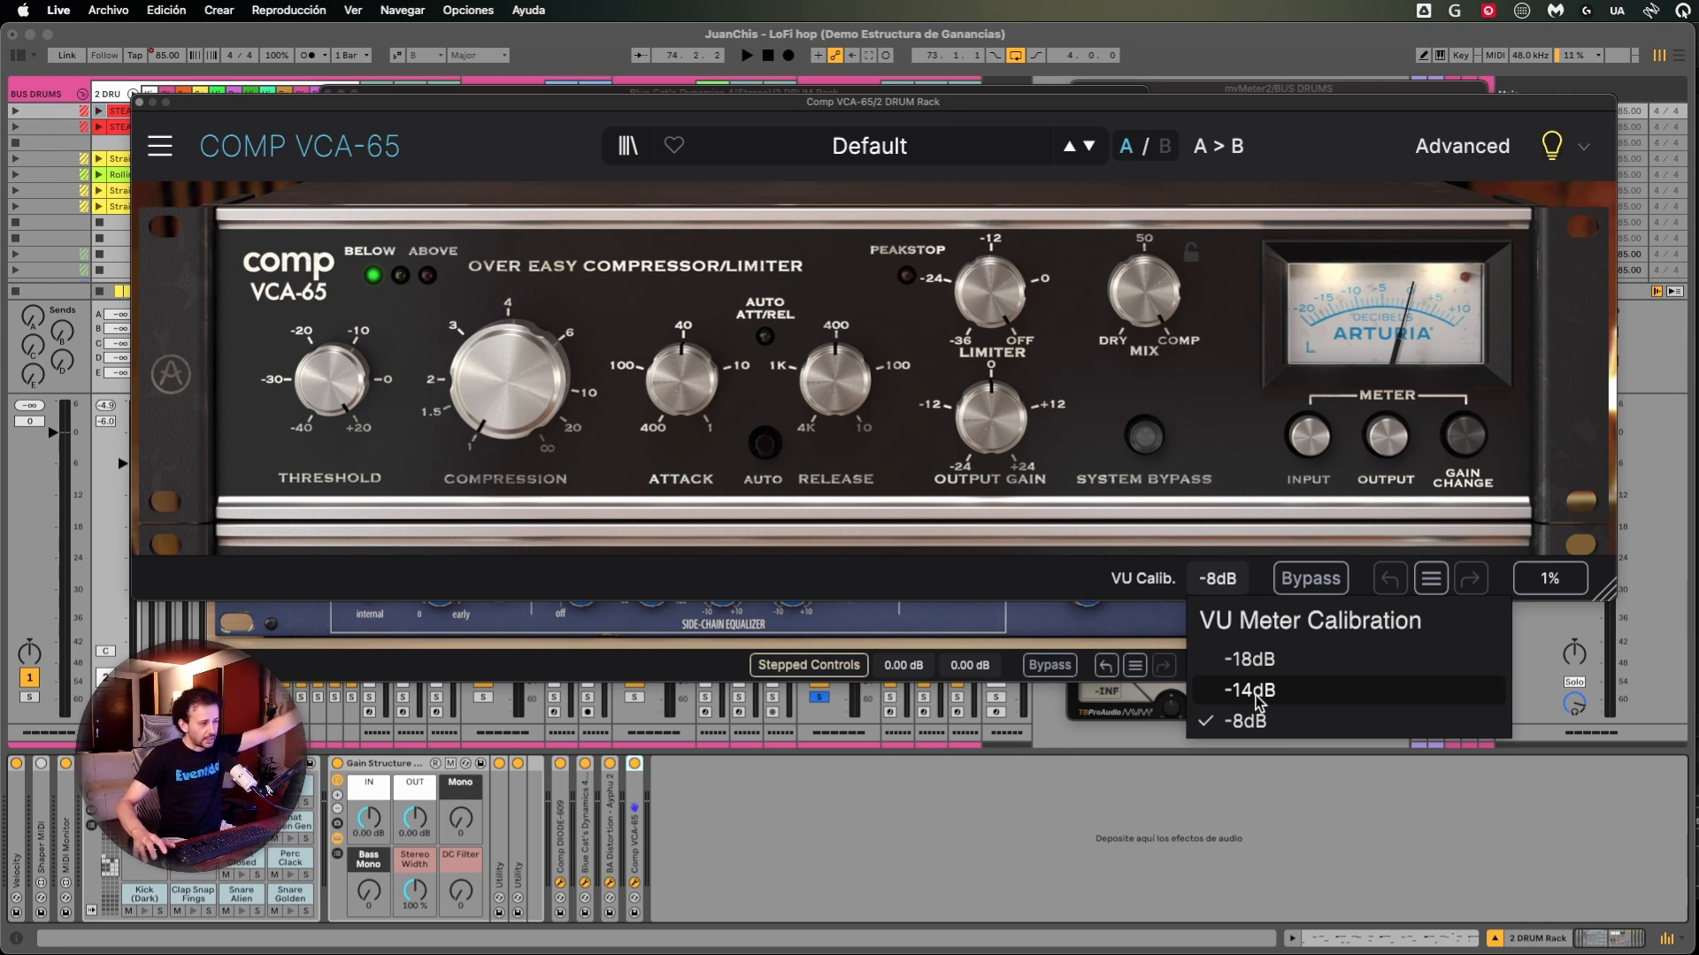
pyautogui.click(1051, 581)
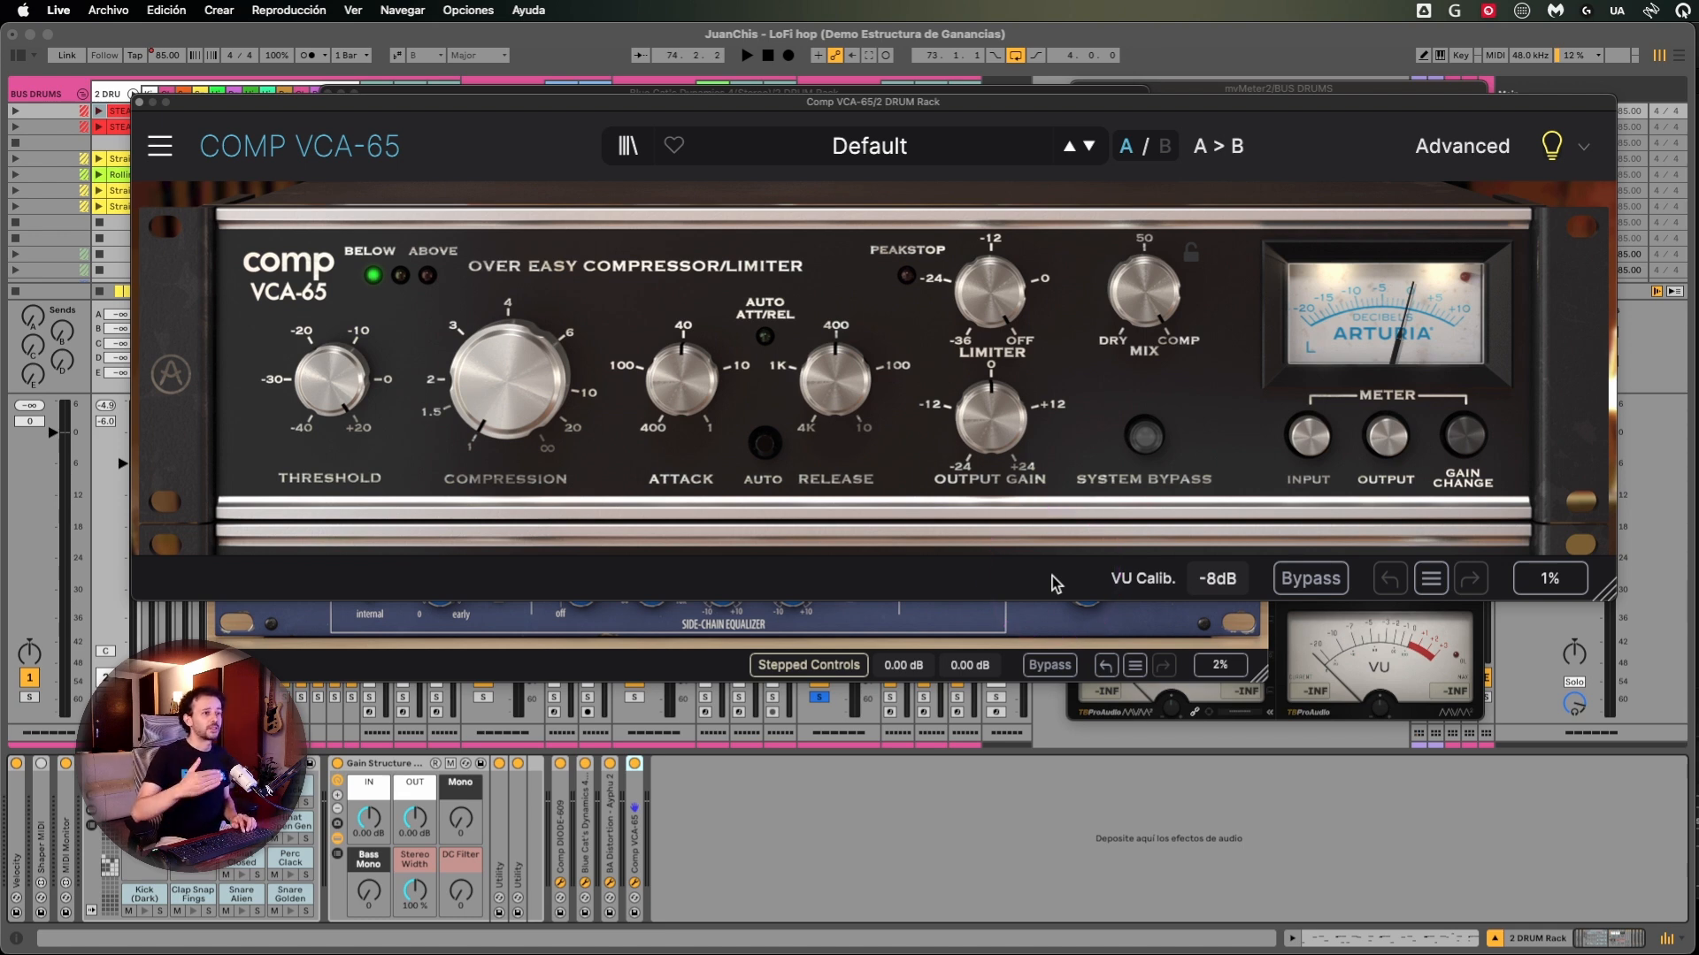
pyautogui.click(1175, 584)
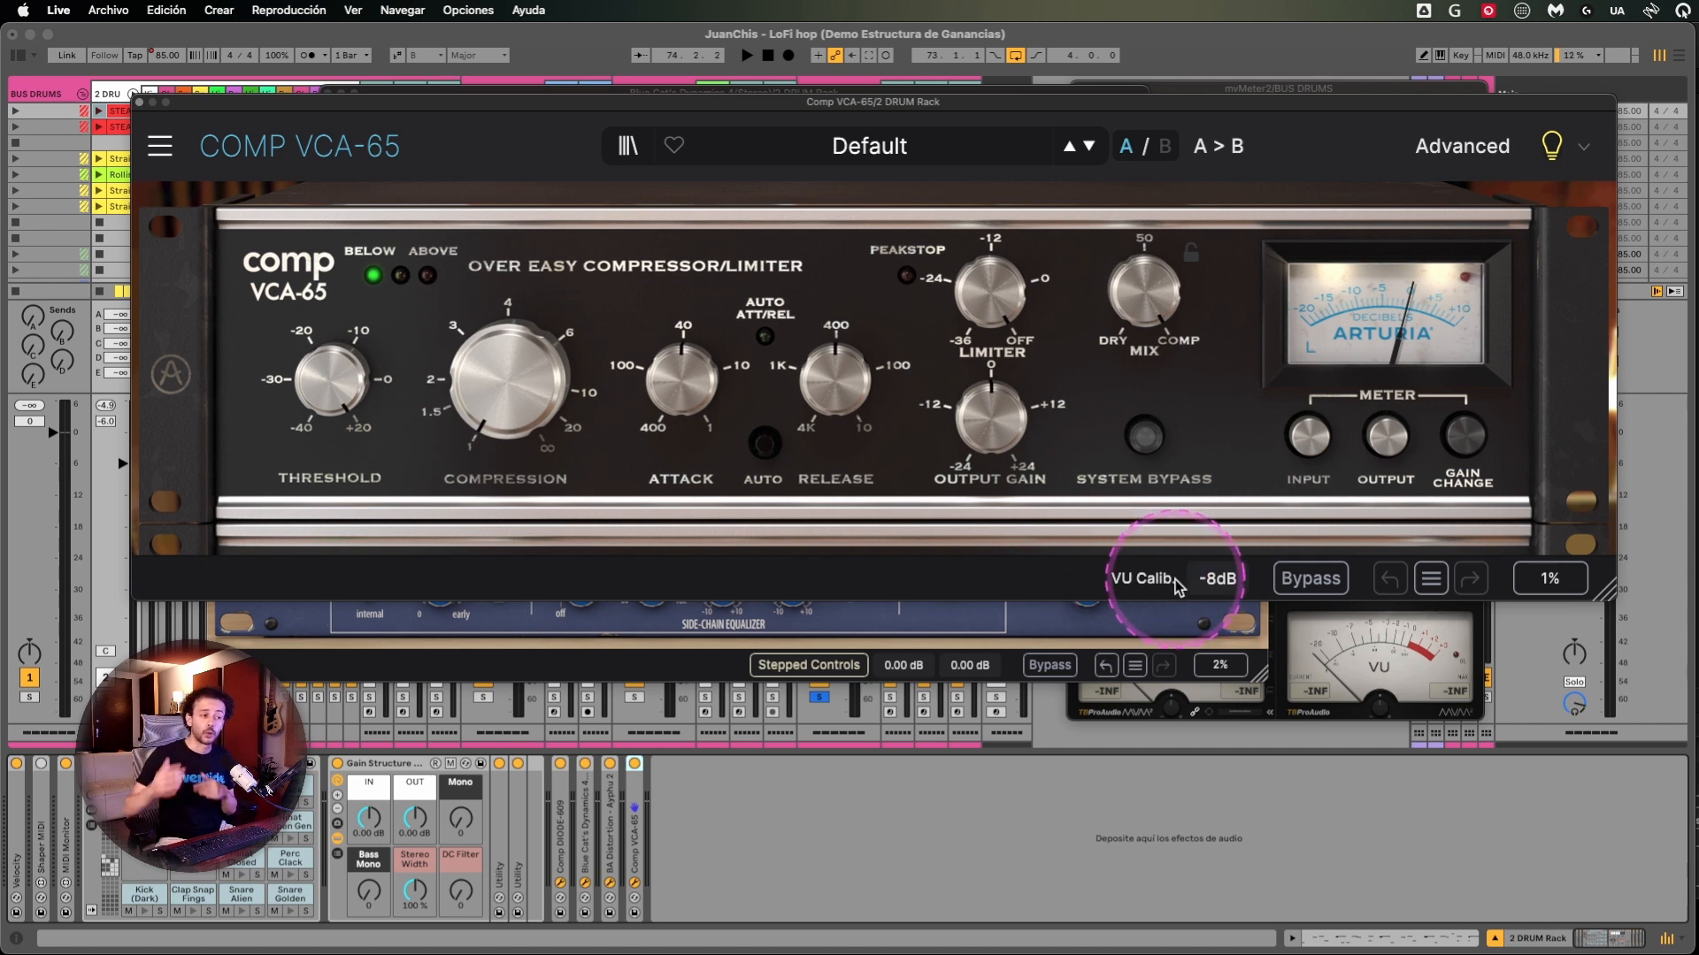
pyautogui.click(1224, 580)
pyautogui.click(1053, 577)
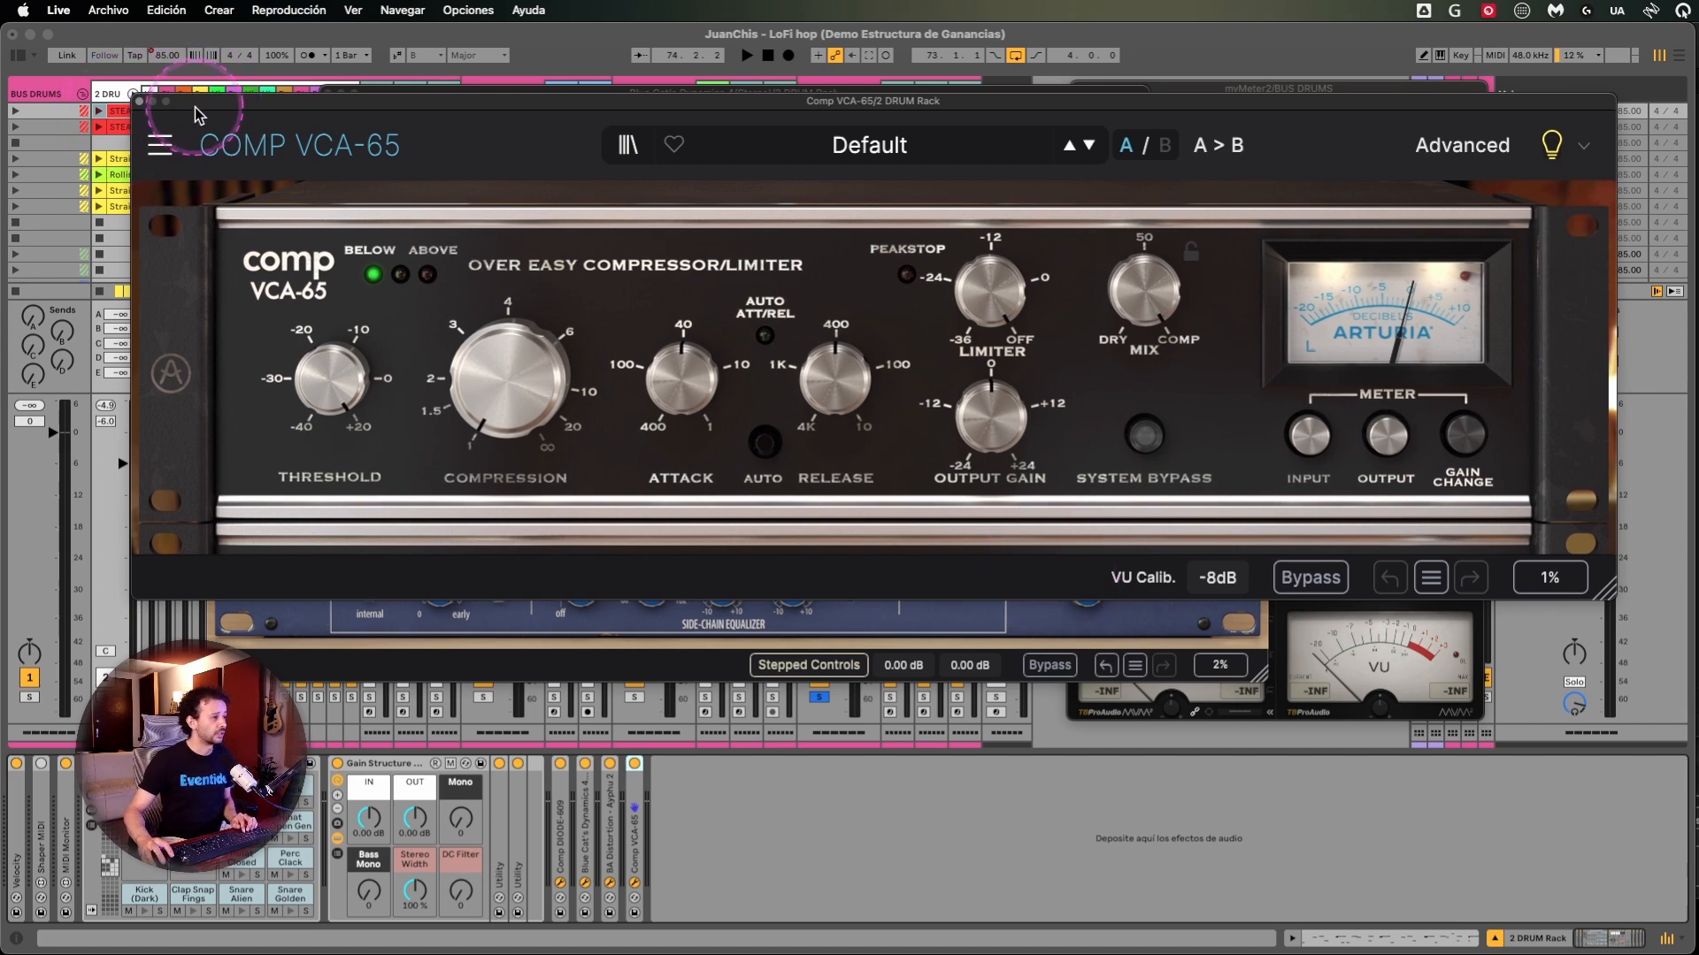
# - Uncover and select the Snare Alien Spawn chain of the drum rack and close the Comp VCA-65 window
pyautogui.moveTo(194, 107); pyautogui.dragTo(203, 154)
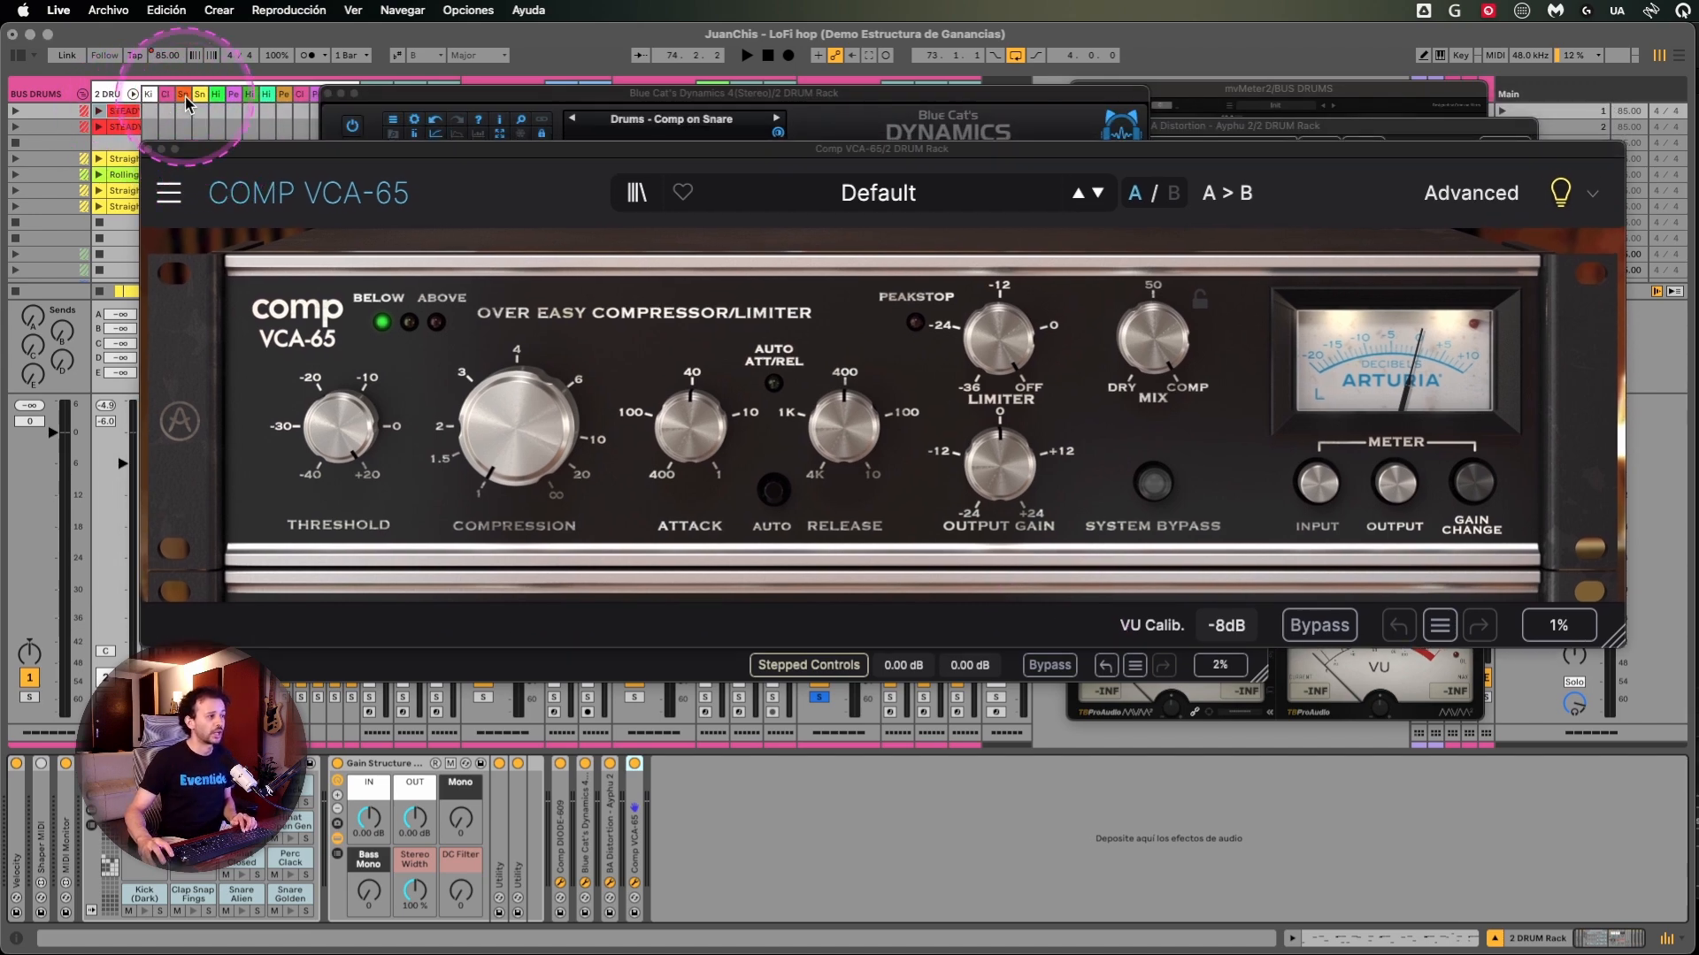
pyautogui.click(184, 97)
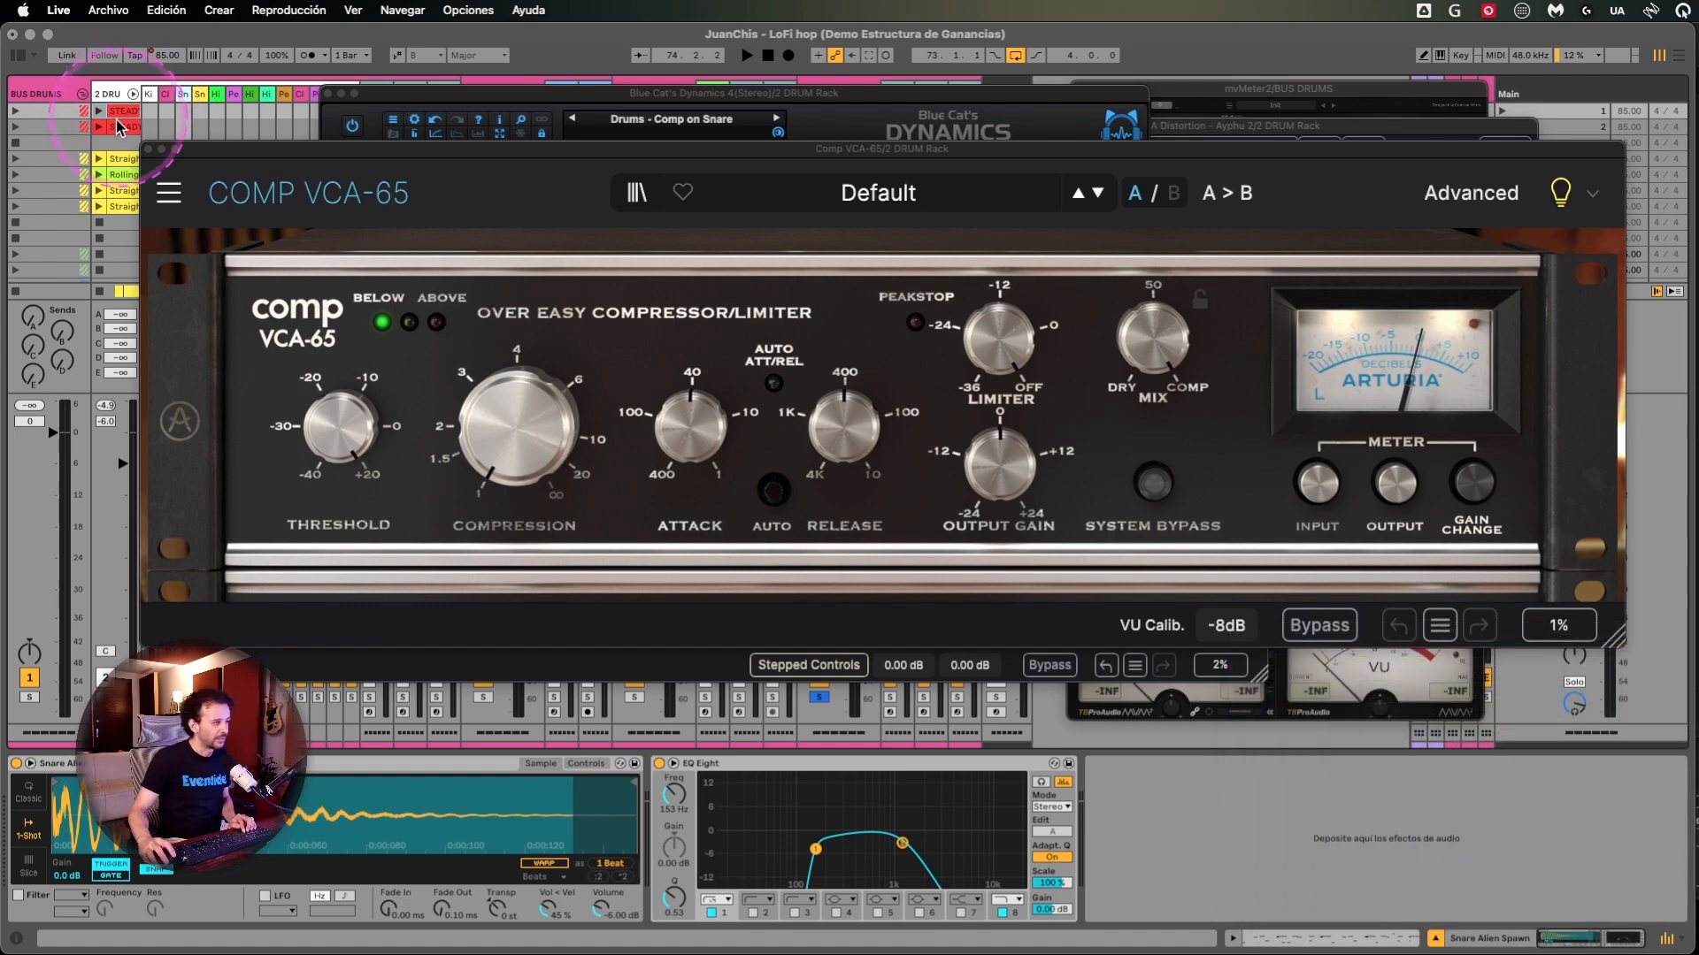
pyautogui.click(149, 149)
# - Move the Comp DIODE-609 window down to uncover the Blue Cat's Dynamics window
pyautogui.moveTo(733, 213); pyautogui.dragTo(739, 253)
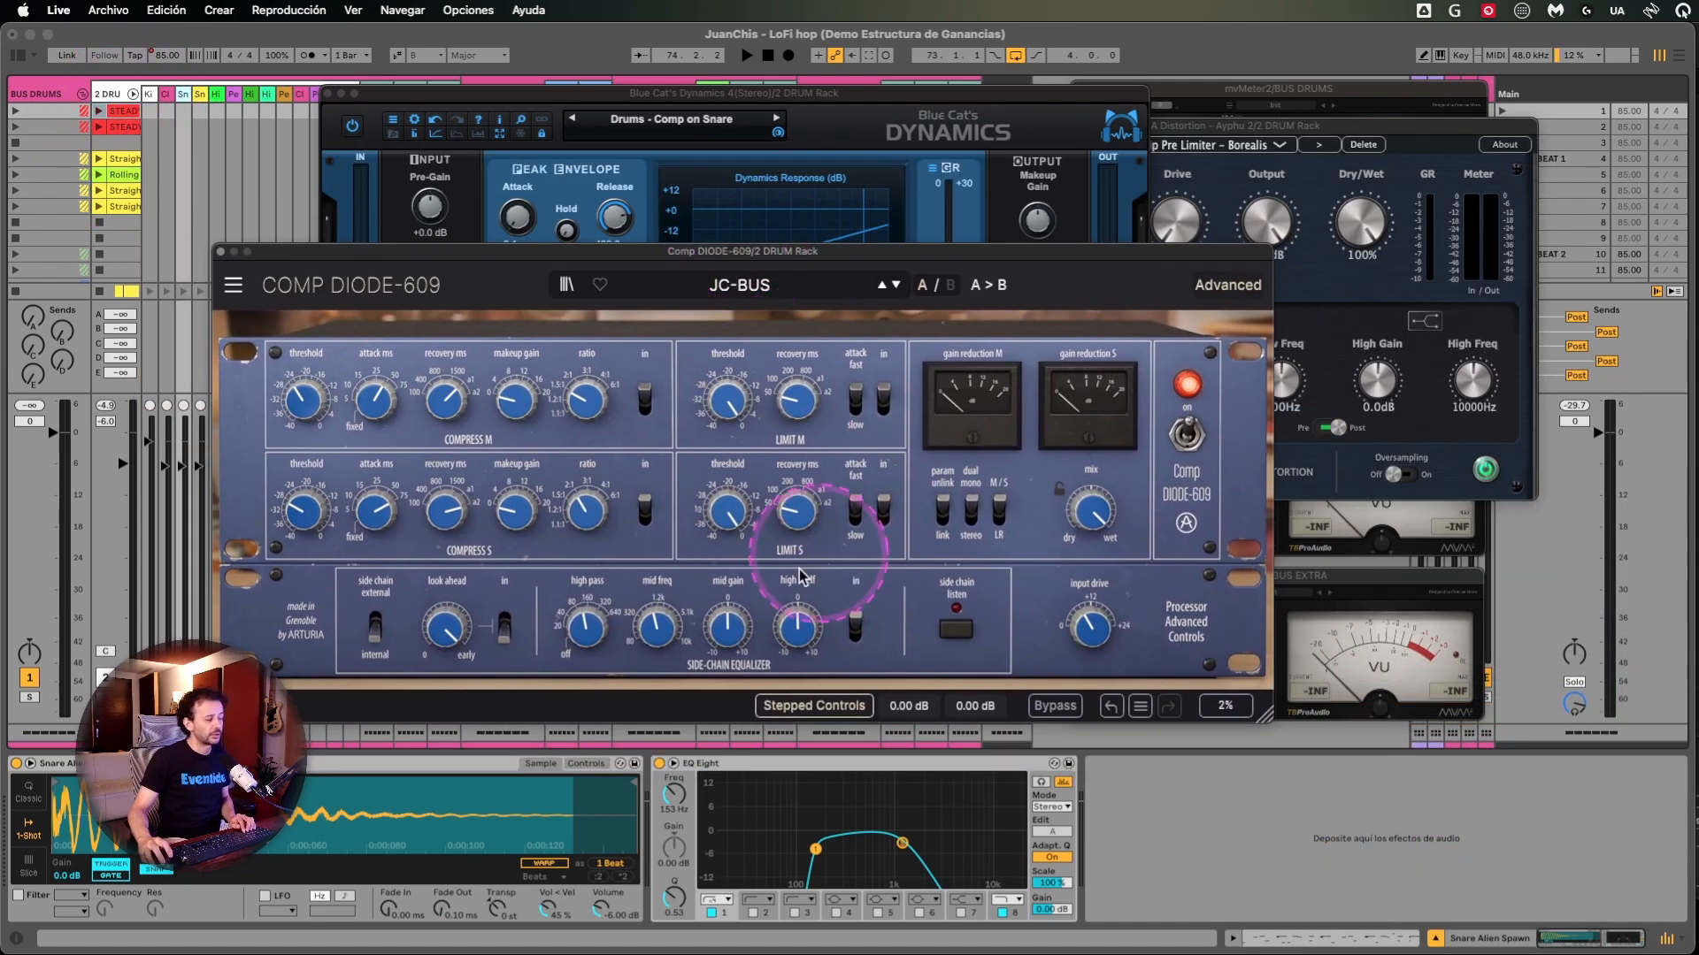
pyautogui.moveTo(1011, 260); pyautogui.dragTo(1087, 257)
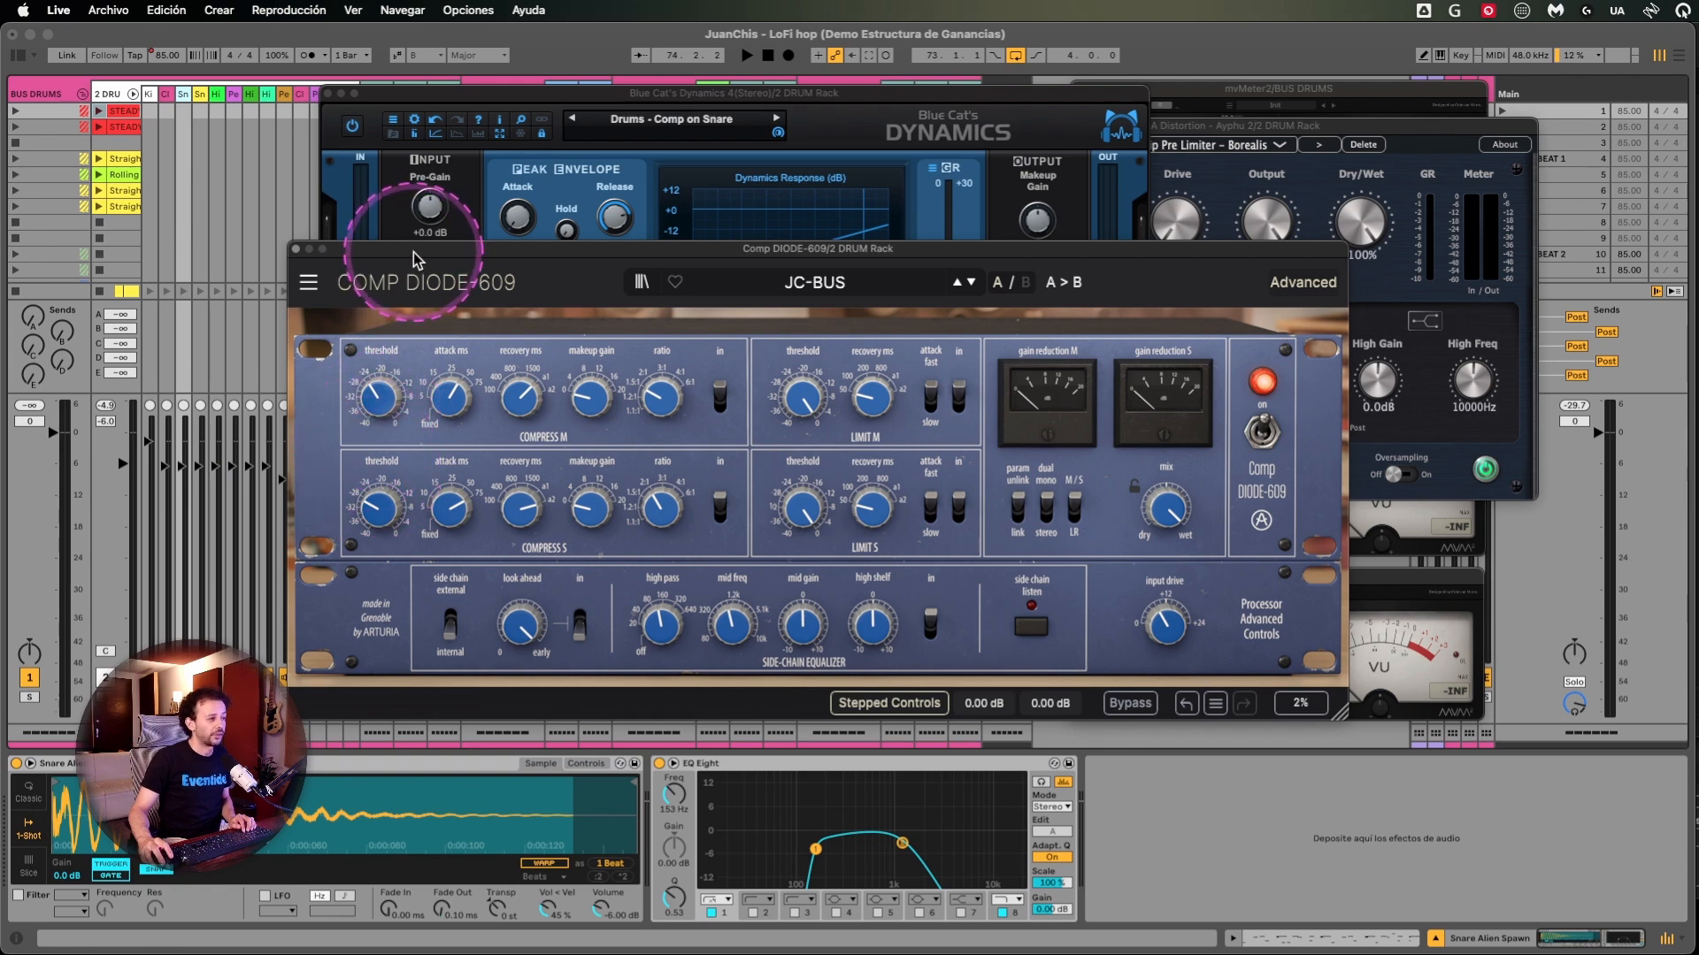
pyautogui.moveTo(412, 253); pyautogui.dragTo(419, 480)
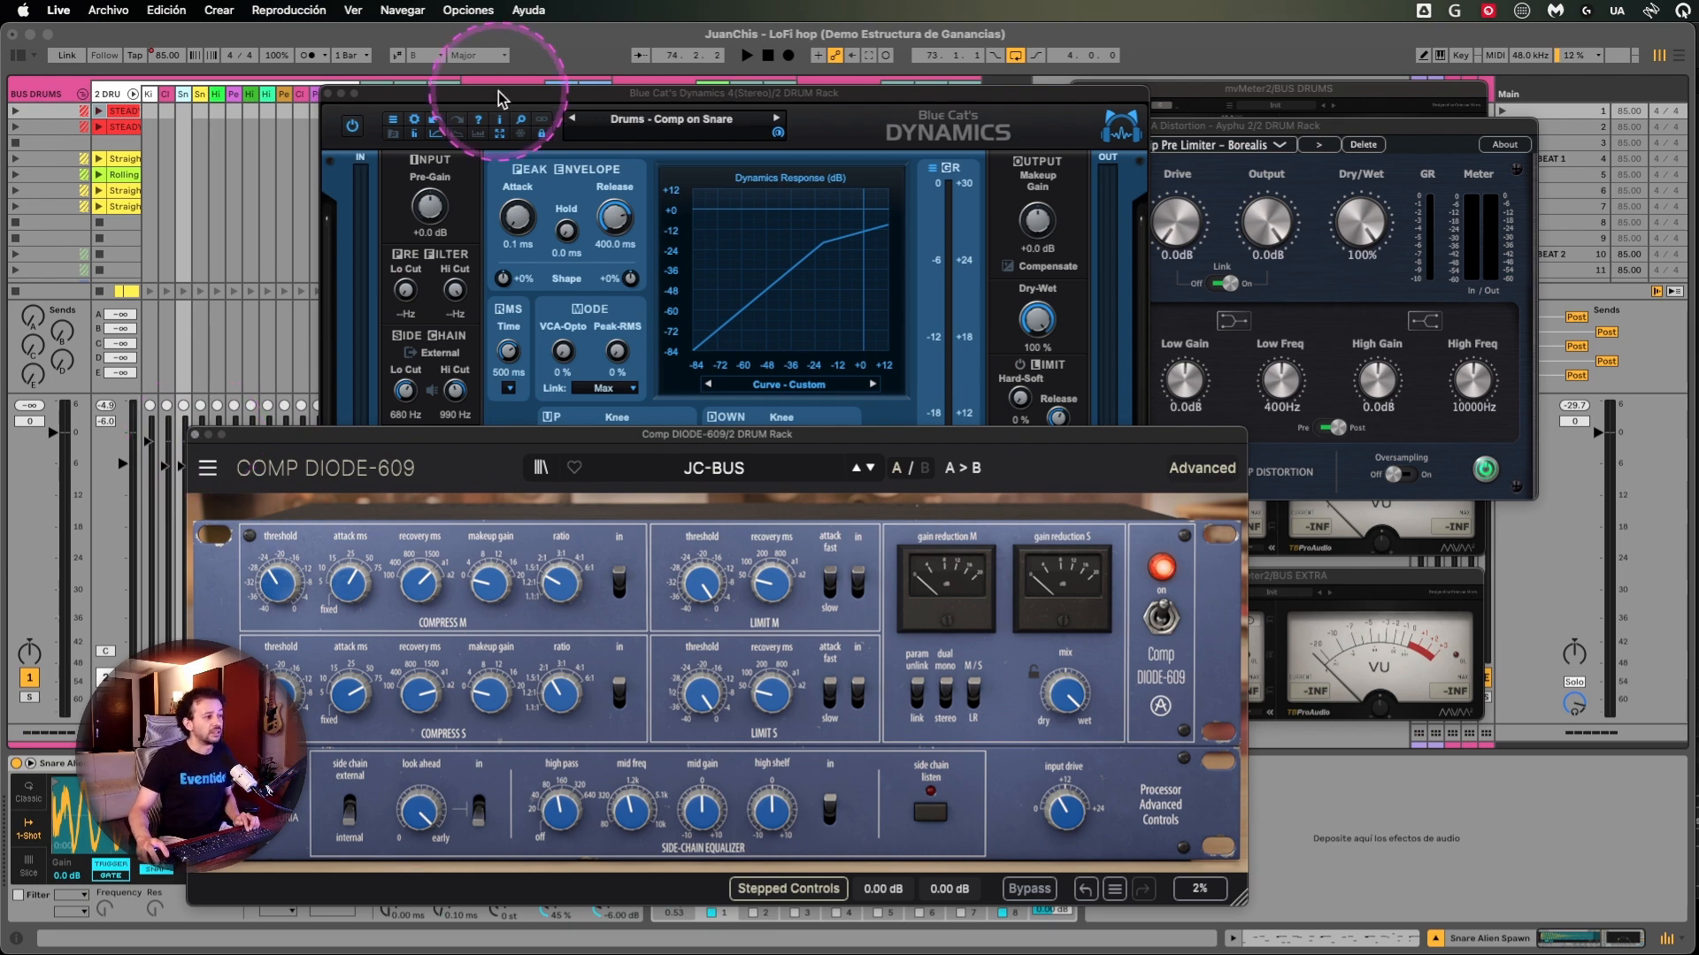
# - Bring the Blue Cat's Dynamics window forward, enlarge its interface and reposition it over the session view
pyautogui.moveTo(496, 93); pyautogui.dragTo(424, 116)
pyautogui.click(452, 151)
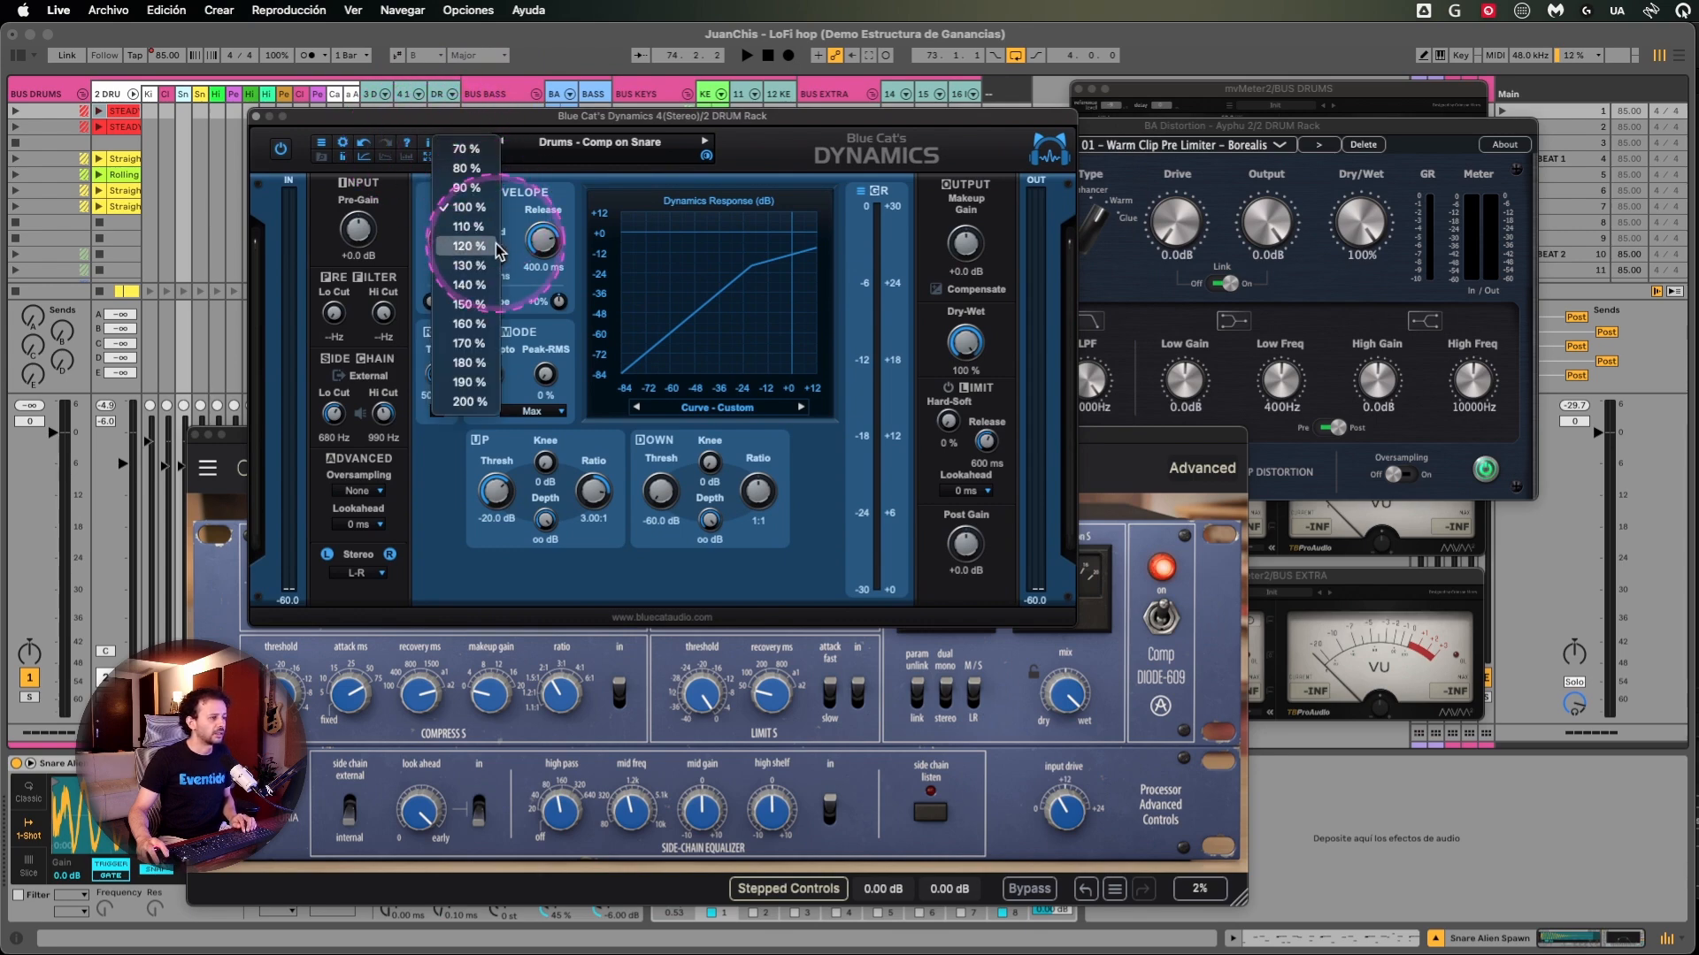
pyautogui.click(666, 155)
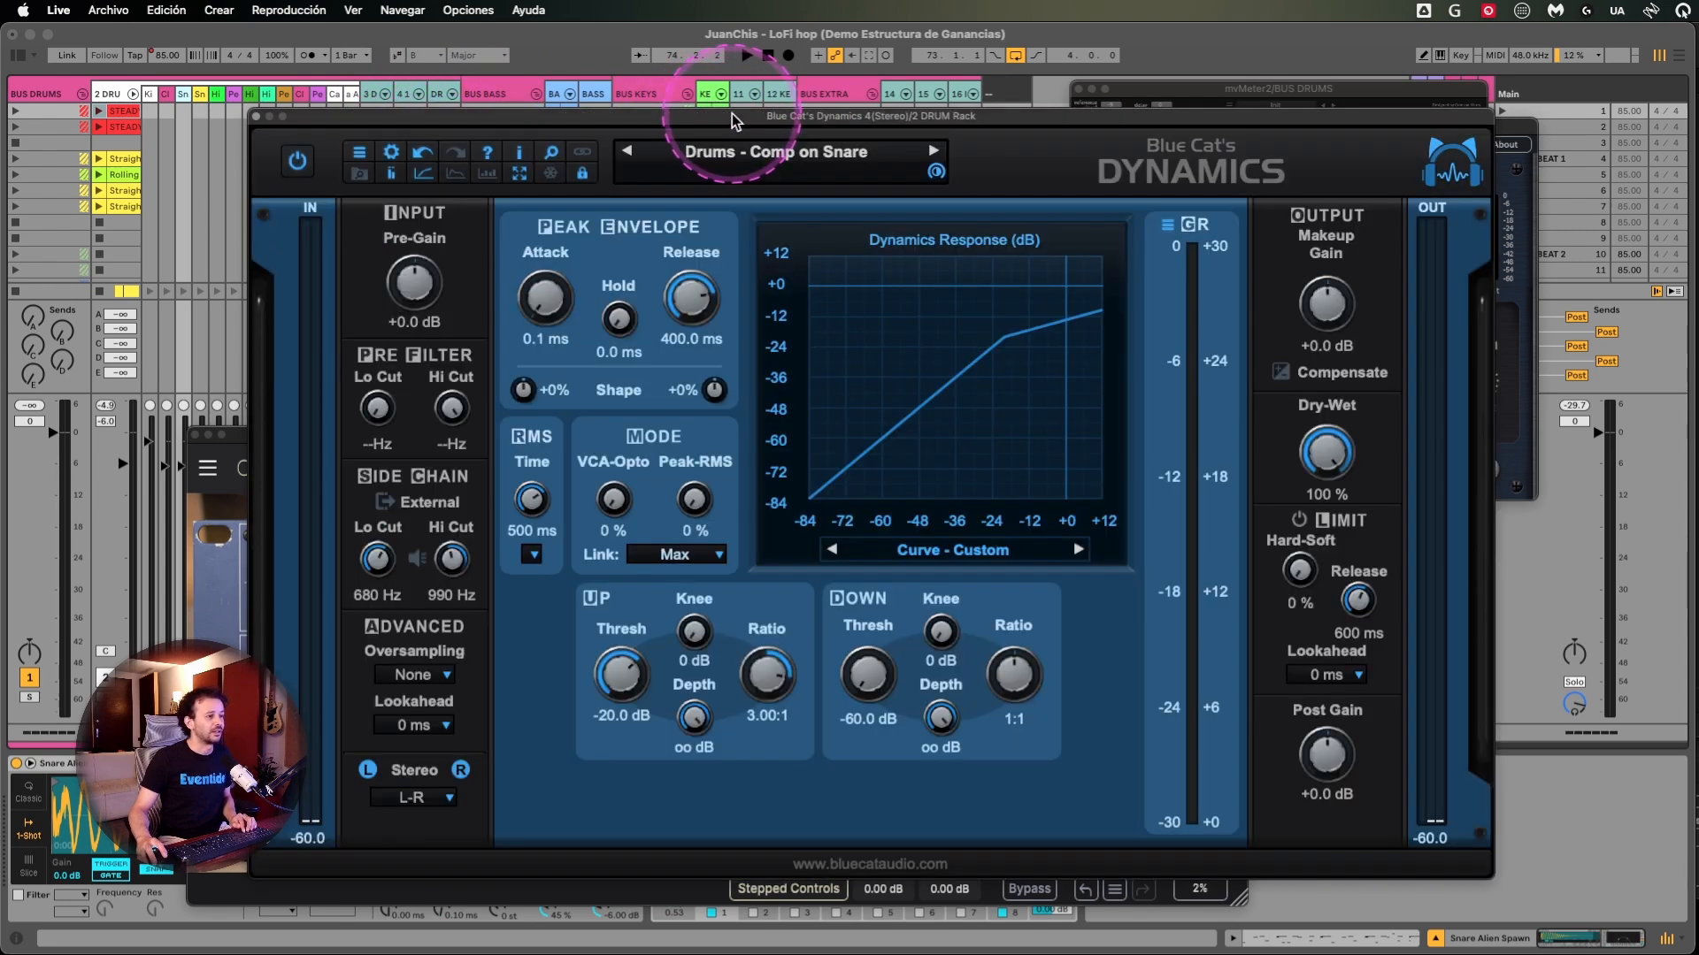
pyautogui.moveTo(731, 113); pyautogui.dragTo(631, 142)
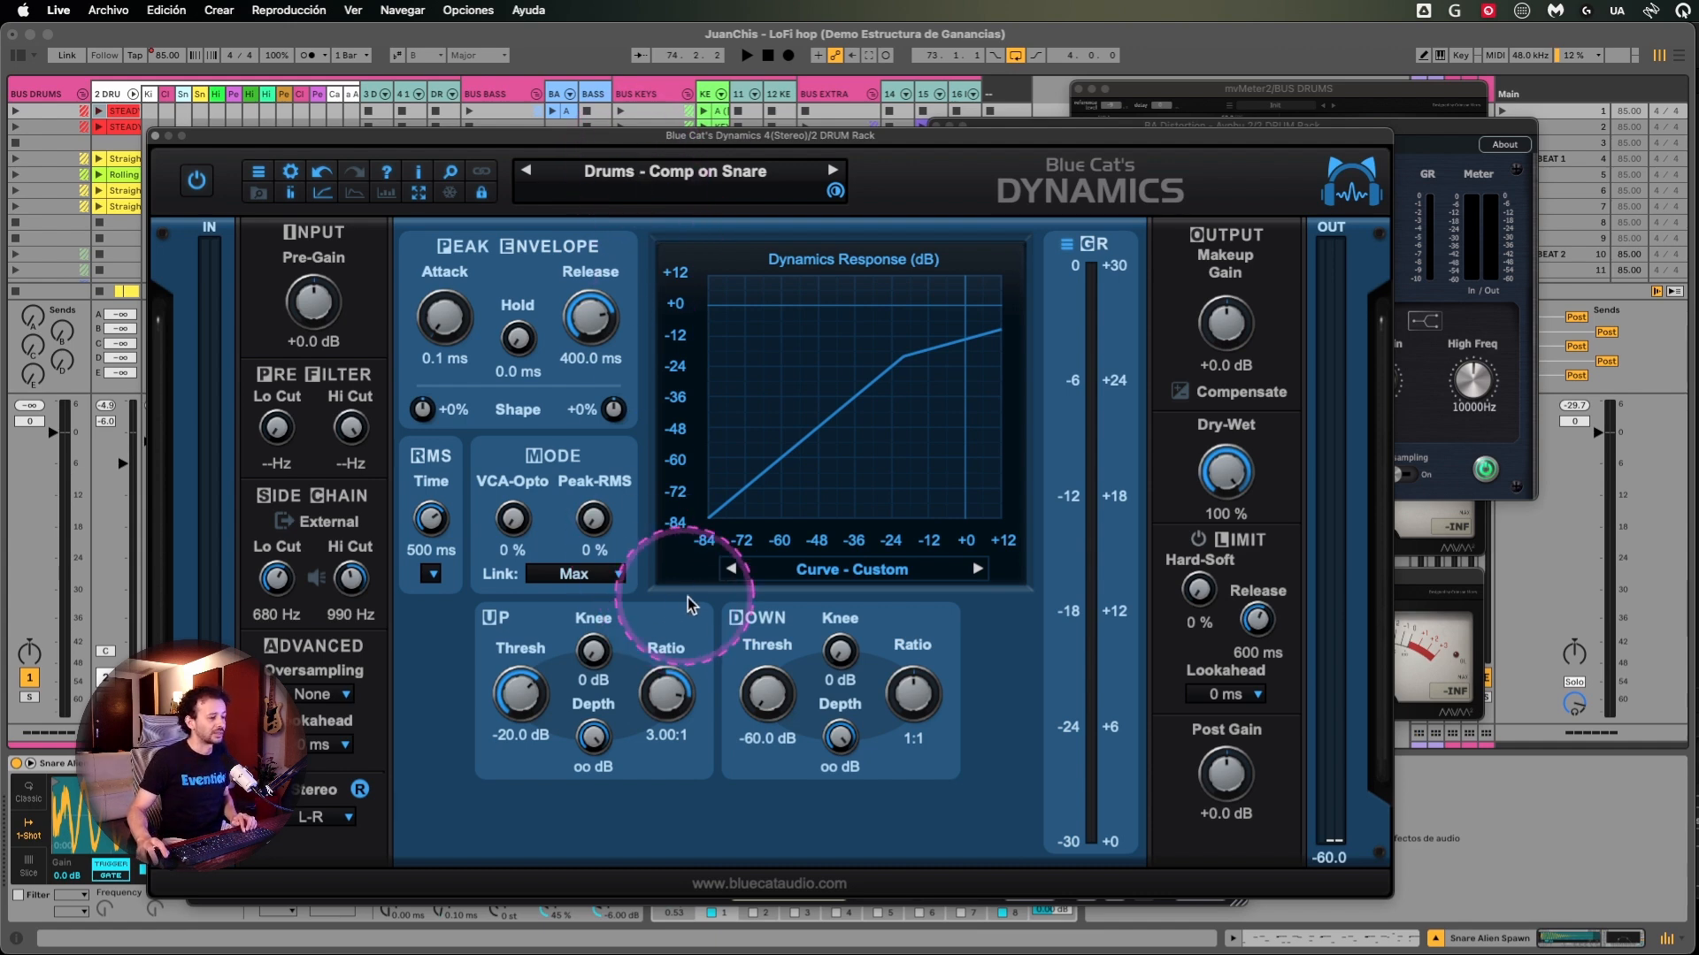
# - Set the Down section of Blue Cat's Dynamics to a -40.0 dB threshold and a 4.35:1 ratio, and close the plug-in window
pyautogui.moveTo(776, 706); pyautogui.dragTo(775, 681)
pyautogui.moveTo(911, 668); pyautogui.dragTo(911, 746)
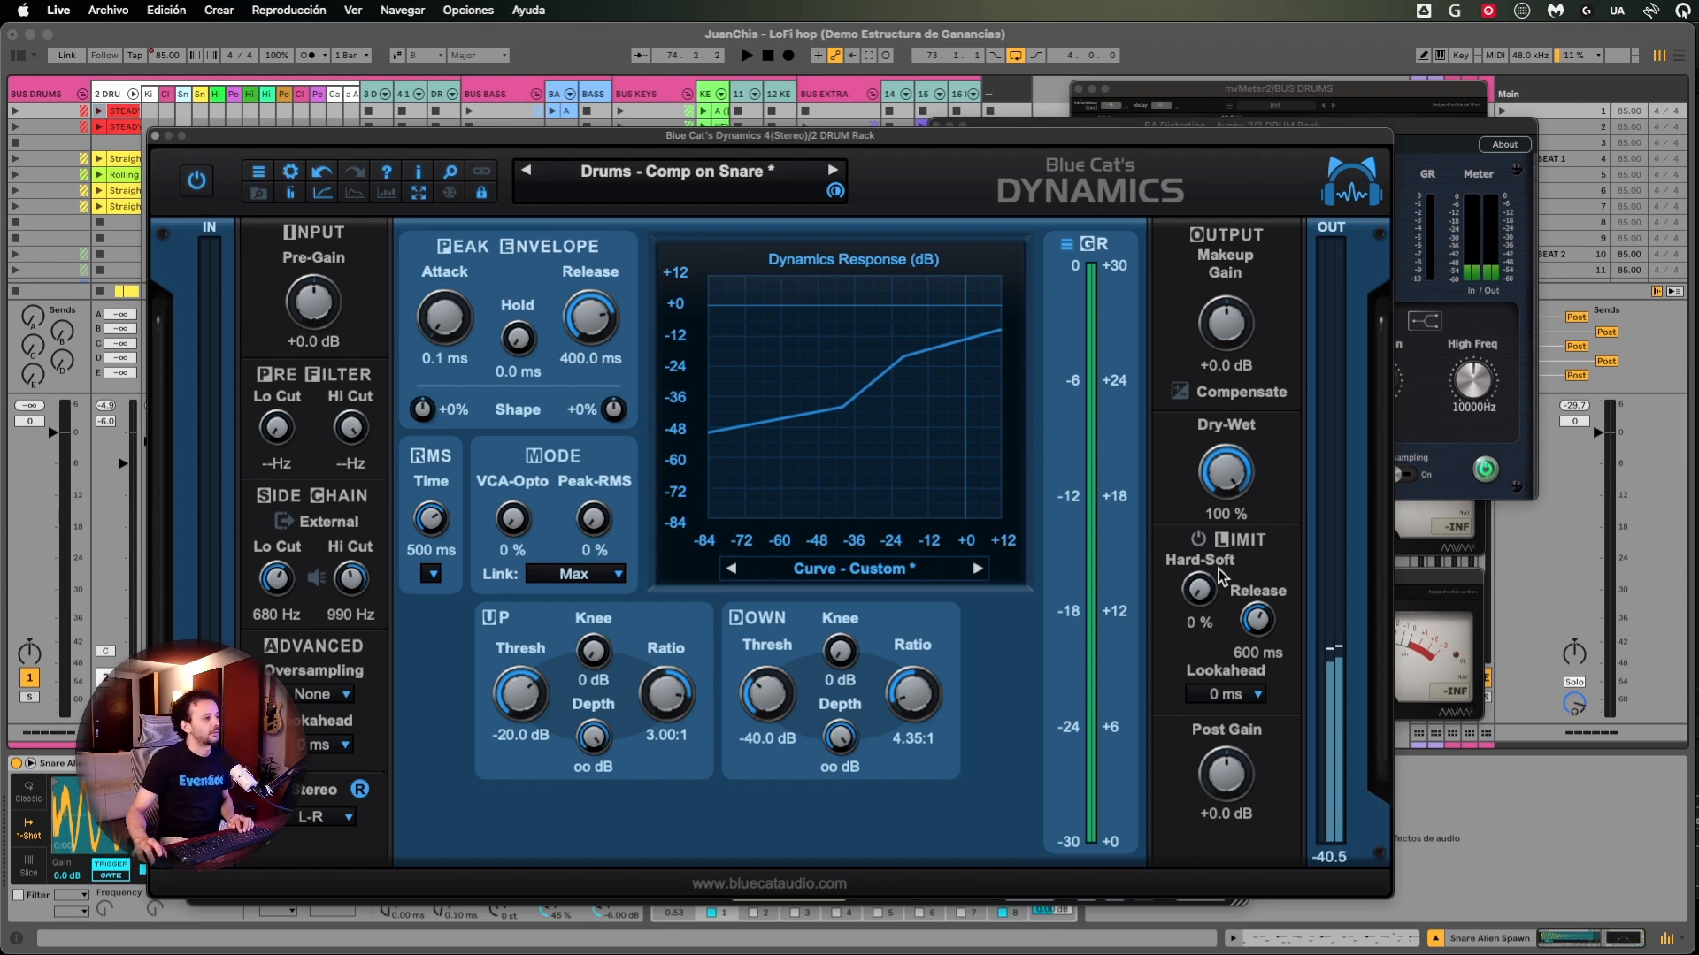
pyautogui.click(159, 143)
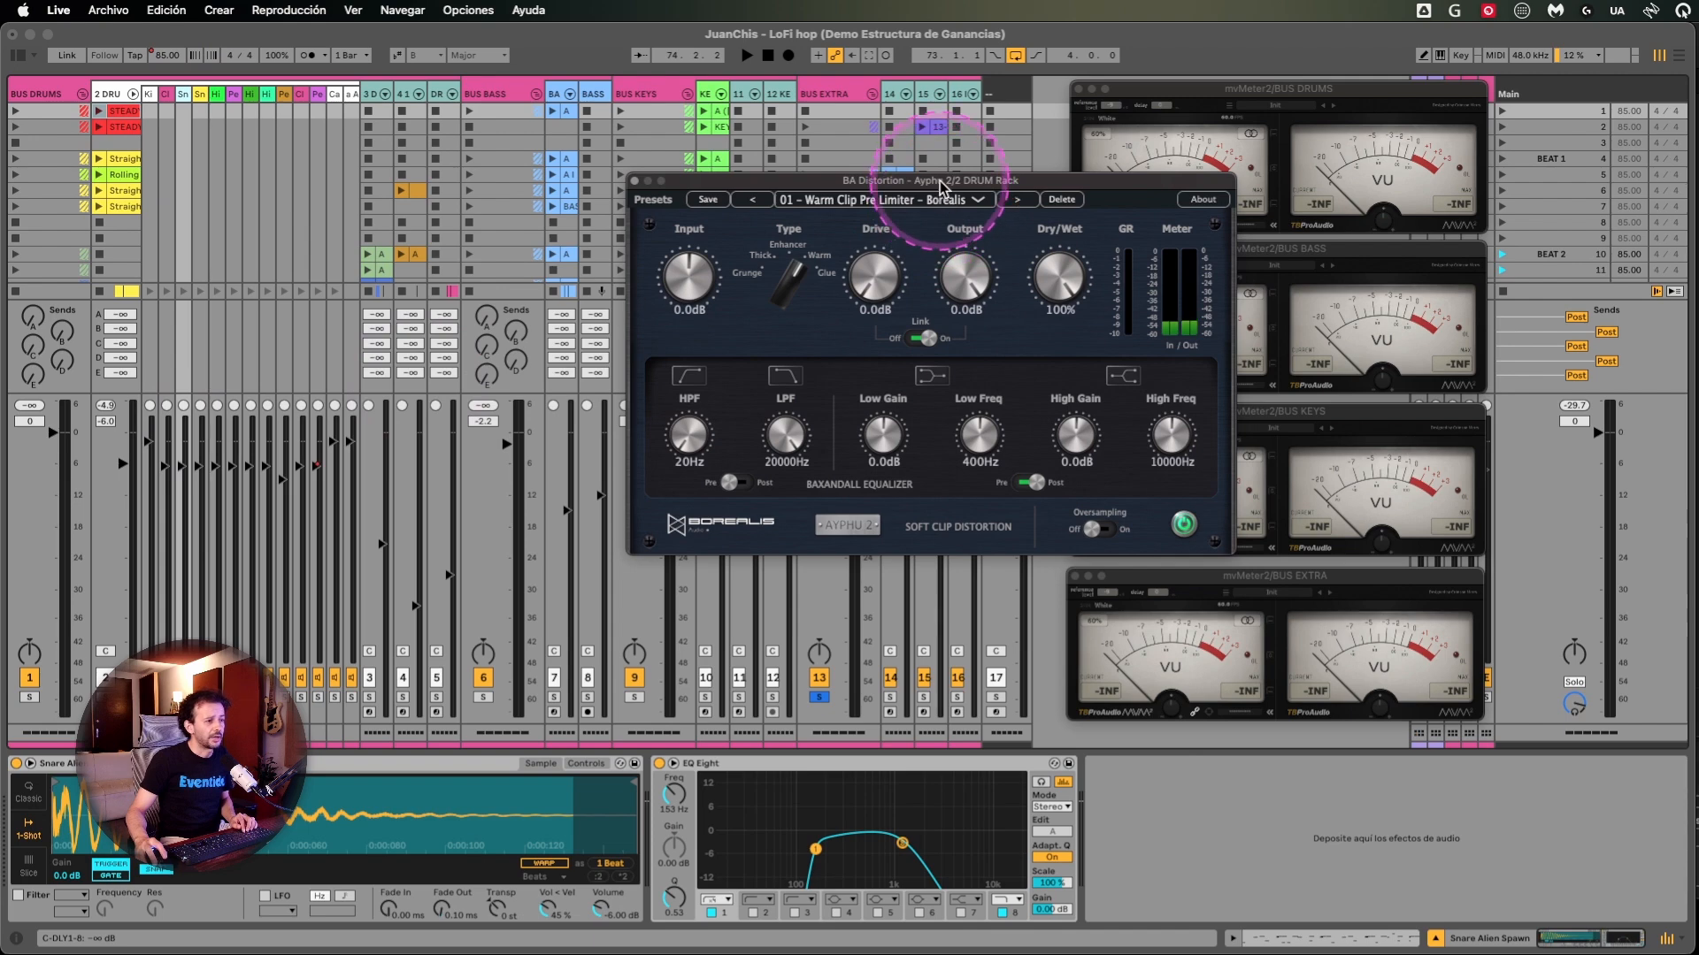
# - Move the BA Distortion window clear of the VU meters to examine its controls and Type selector, and close it
pyautogui.moveTo(945, 177); pyautogui.dragTo(736, 188)
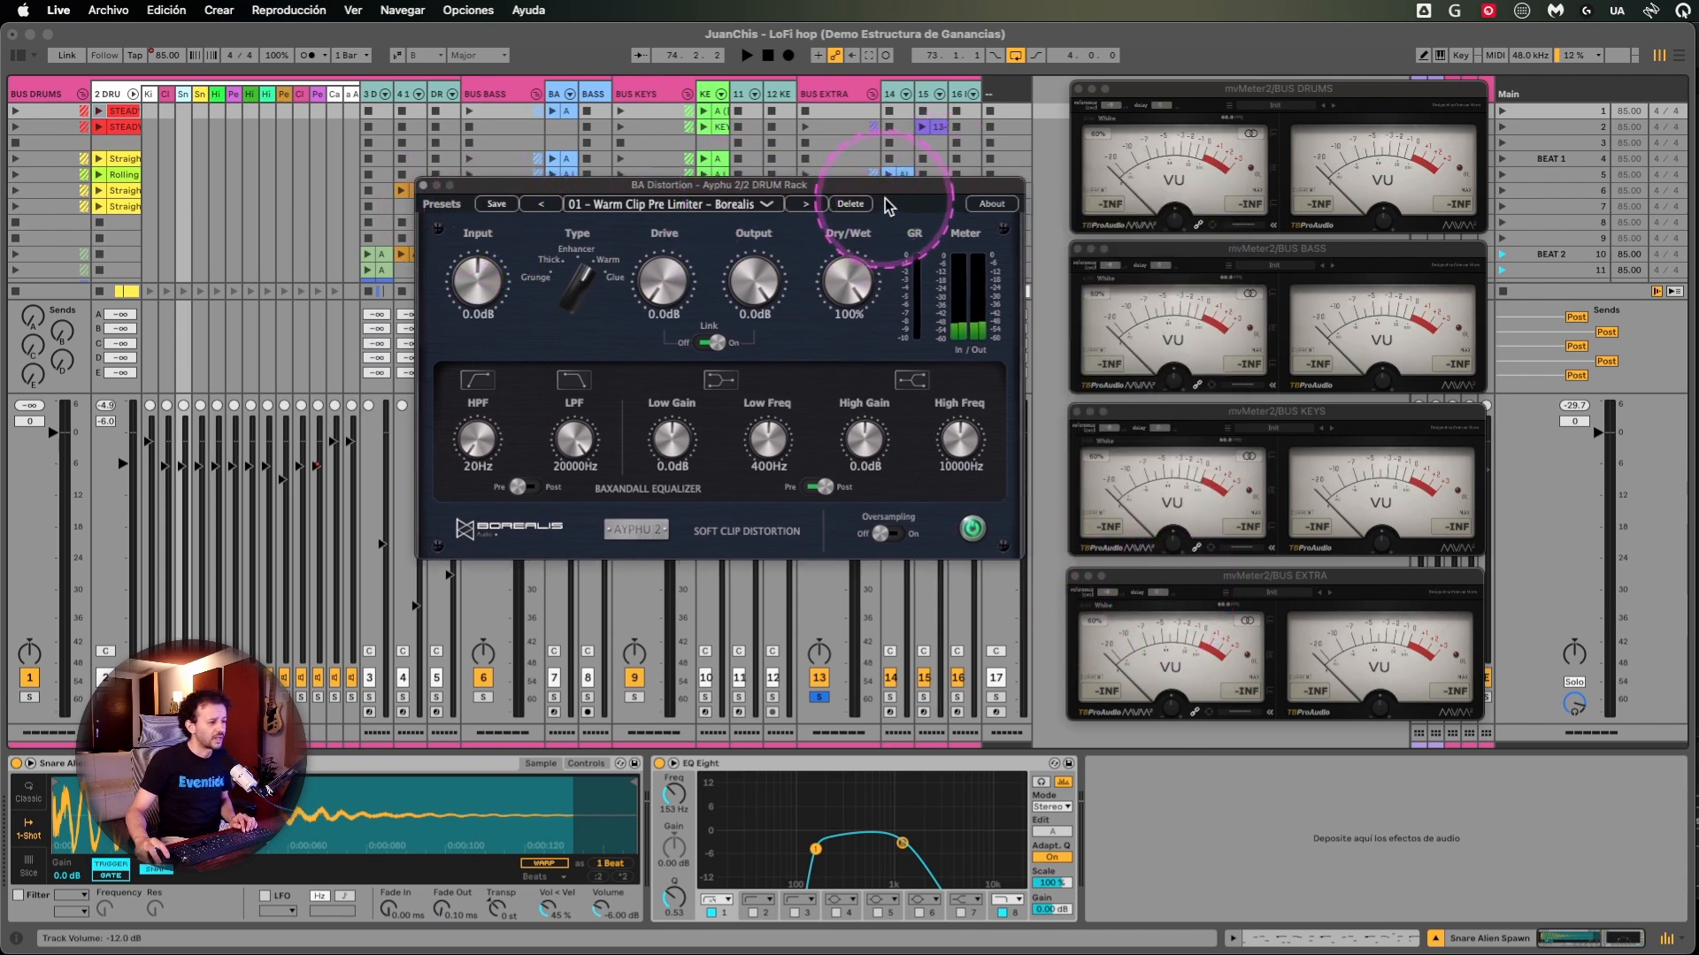
pyautogui.moveTo(658, 190); pyautogui.dragTo(365, 167)
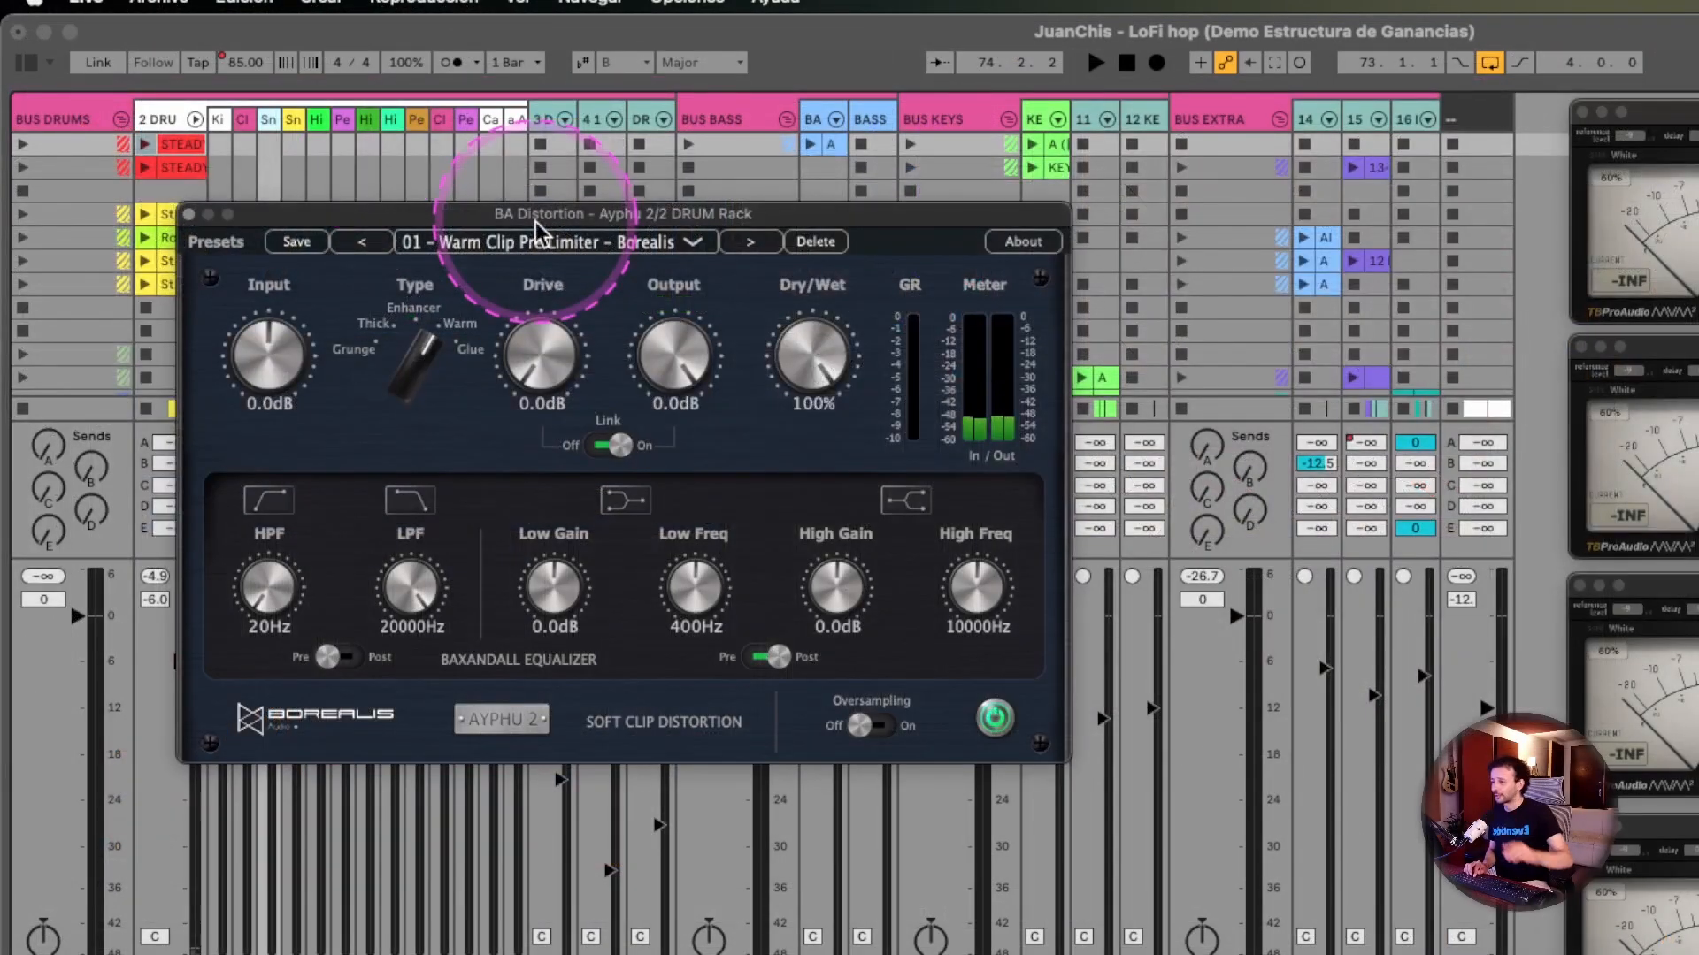
pyautogui.moveTo(469, 214); pyautogui.dragTo(525, 200)
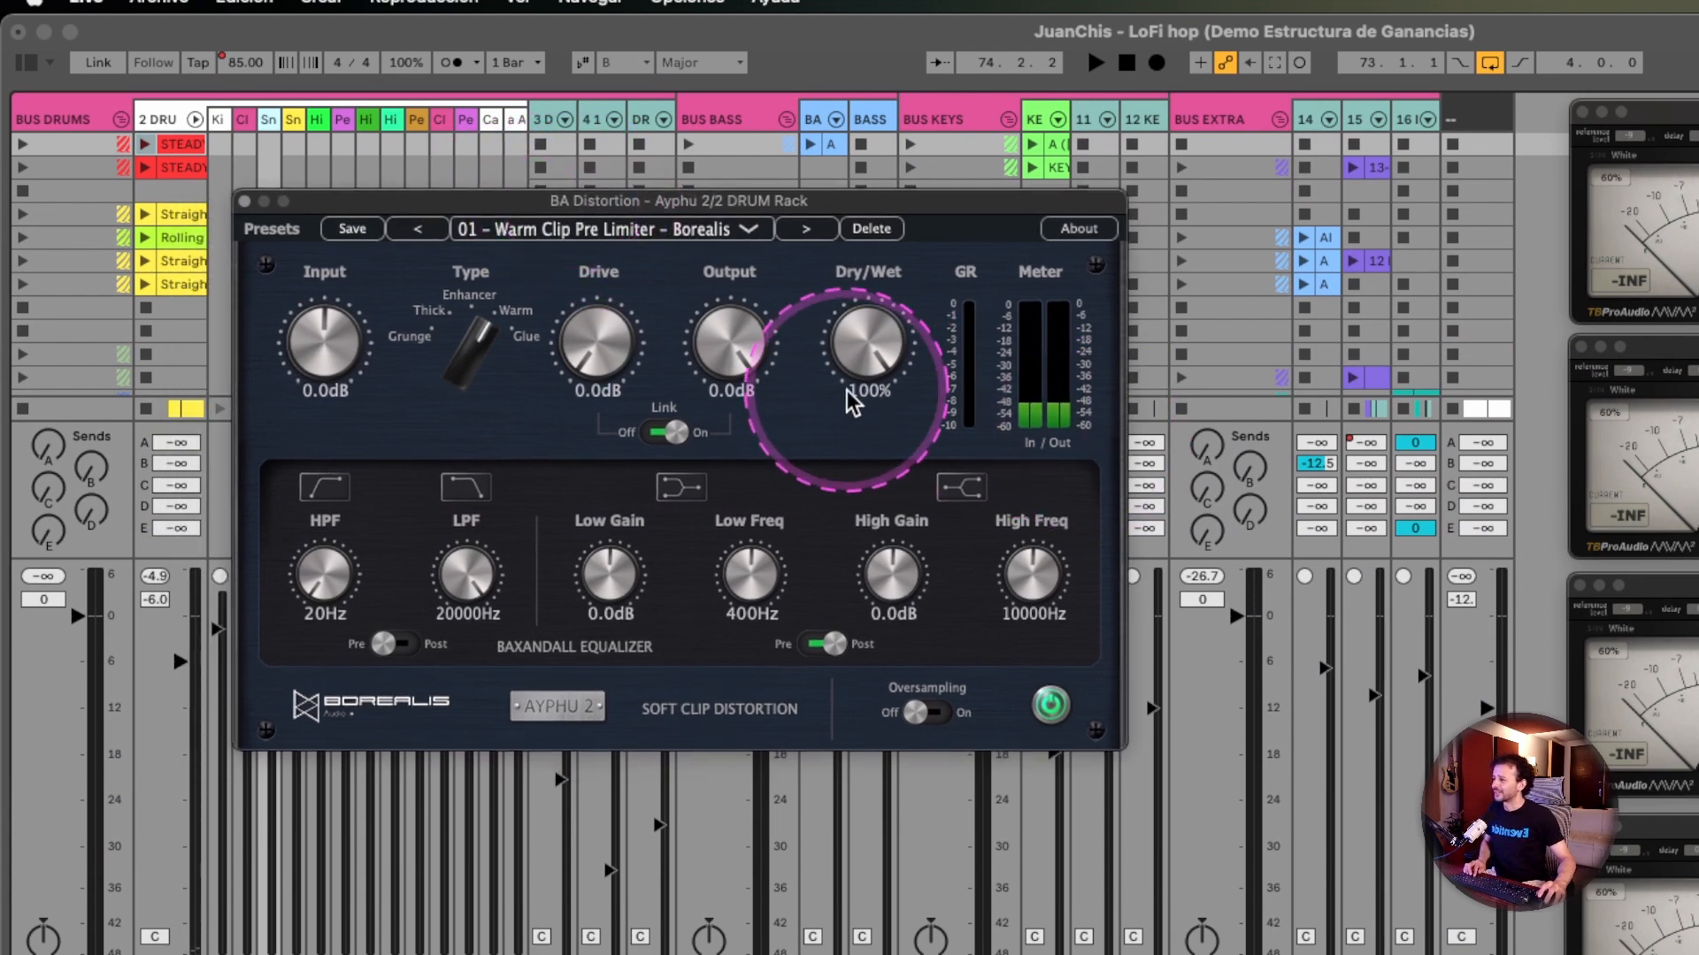
pyautogui.moveTo(472, 350); pyautogui.dragTo(474, 410)
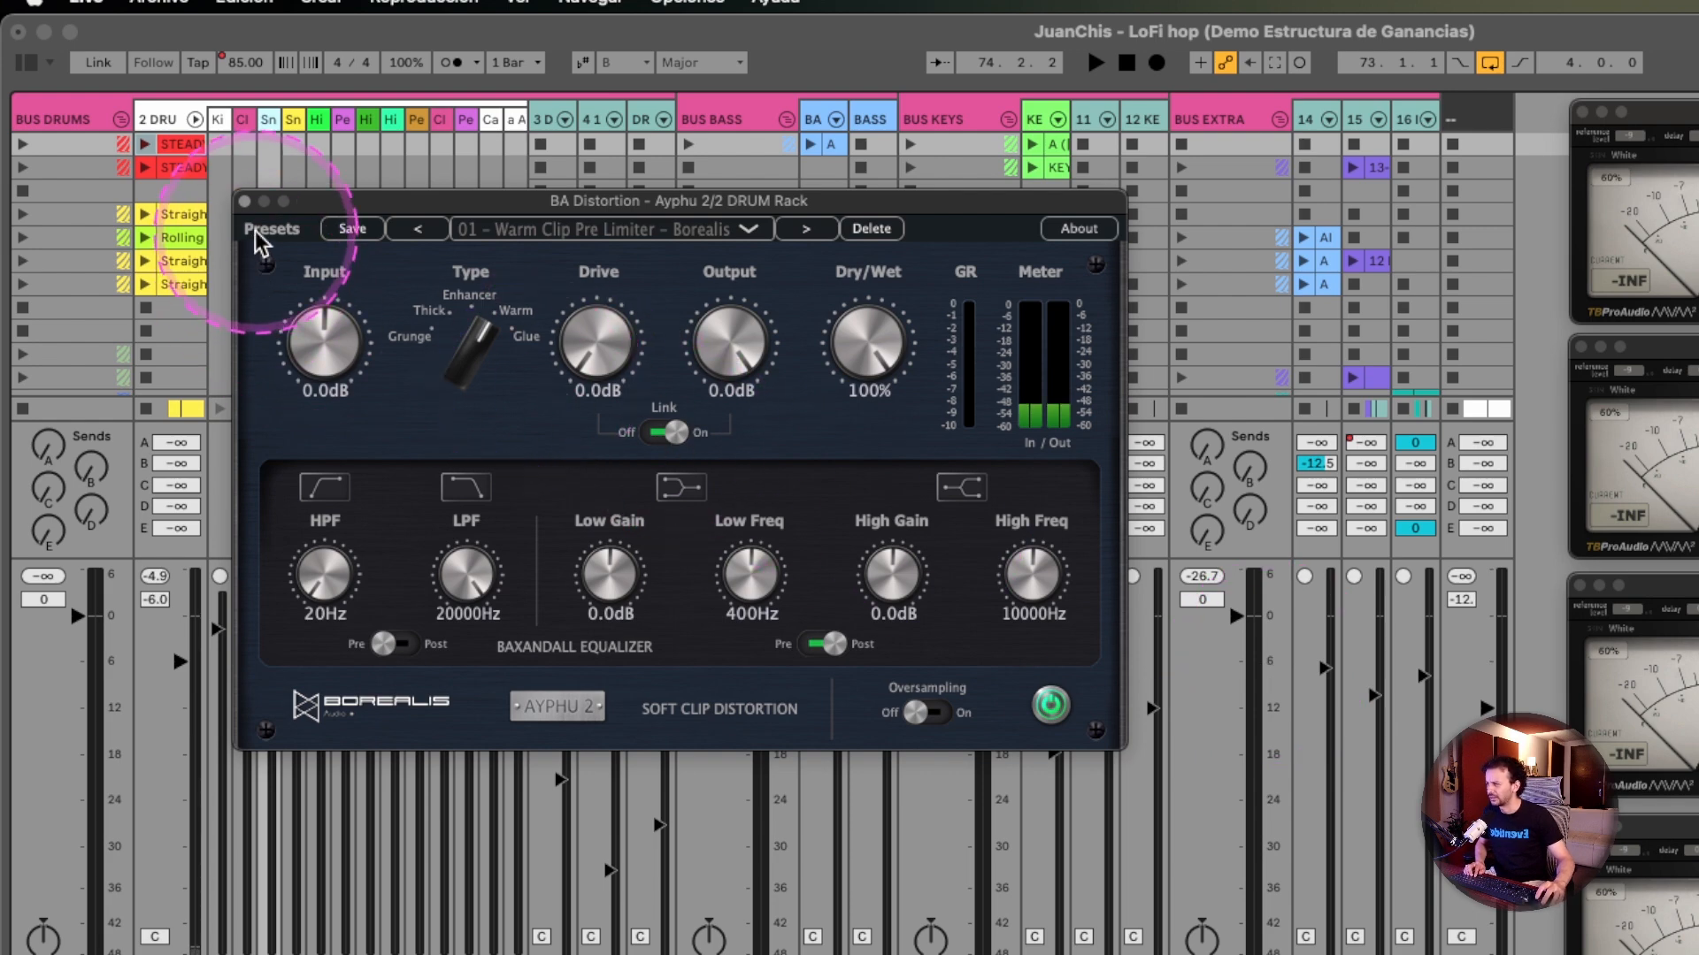
pyautogui.click(245, 202)
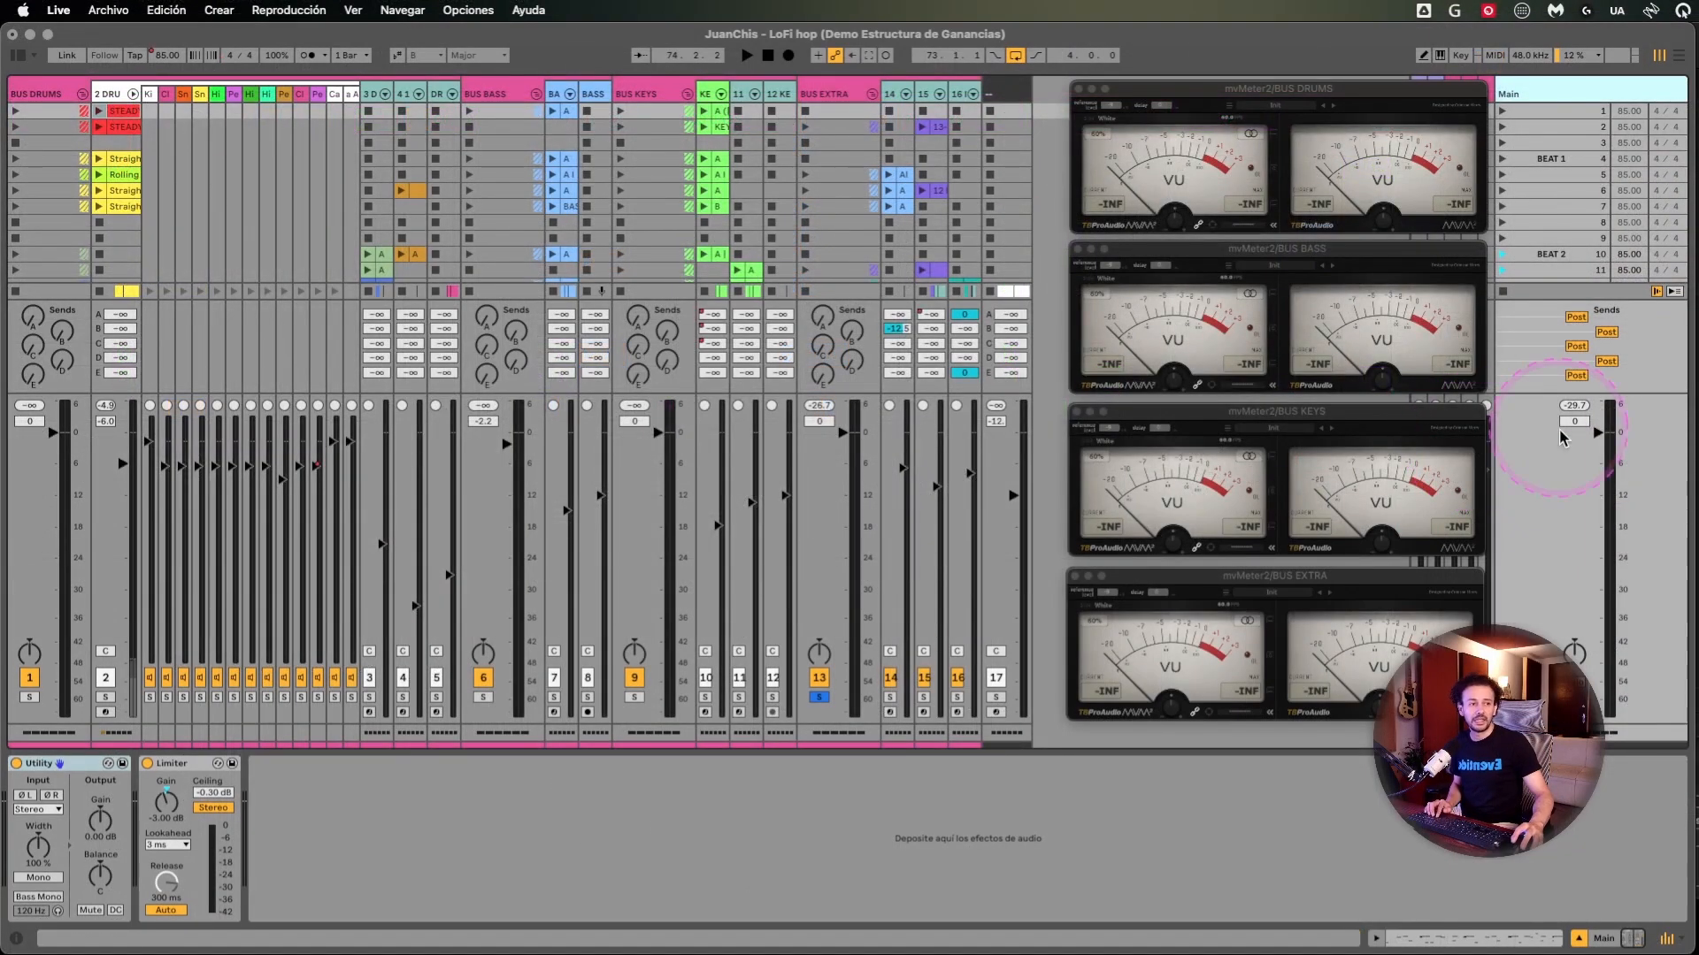
# - Reset the Main track's peak level indicator and select the DrumLoop2_121.5bpm clip in the Arrangement view
pyautogui.click(1574, 405)
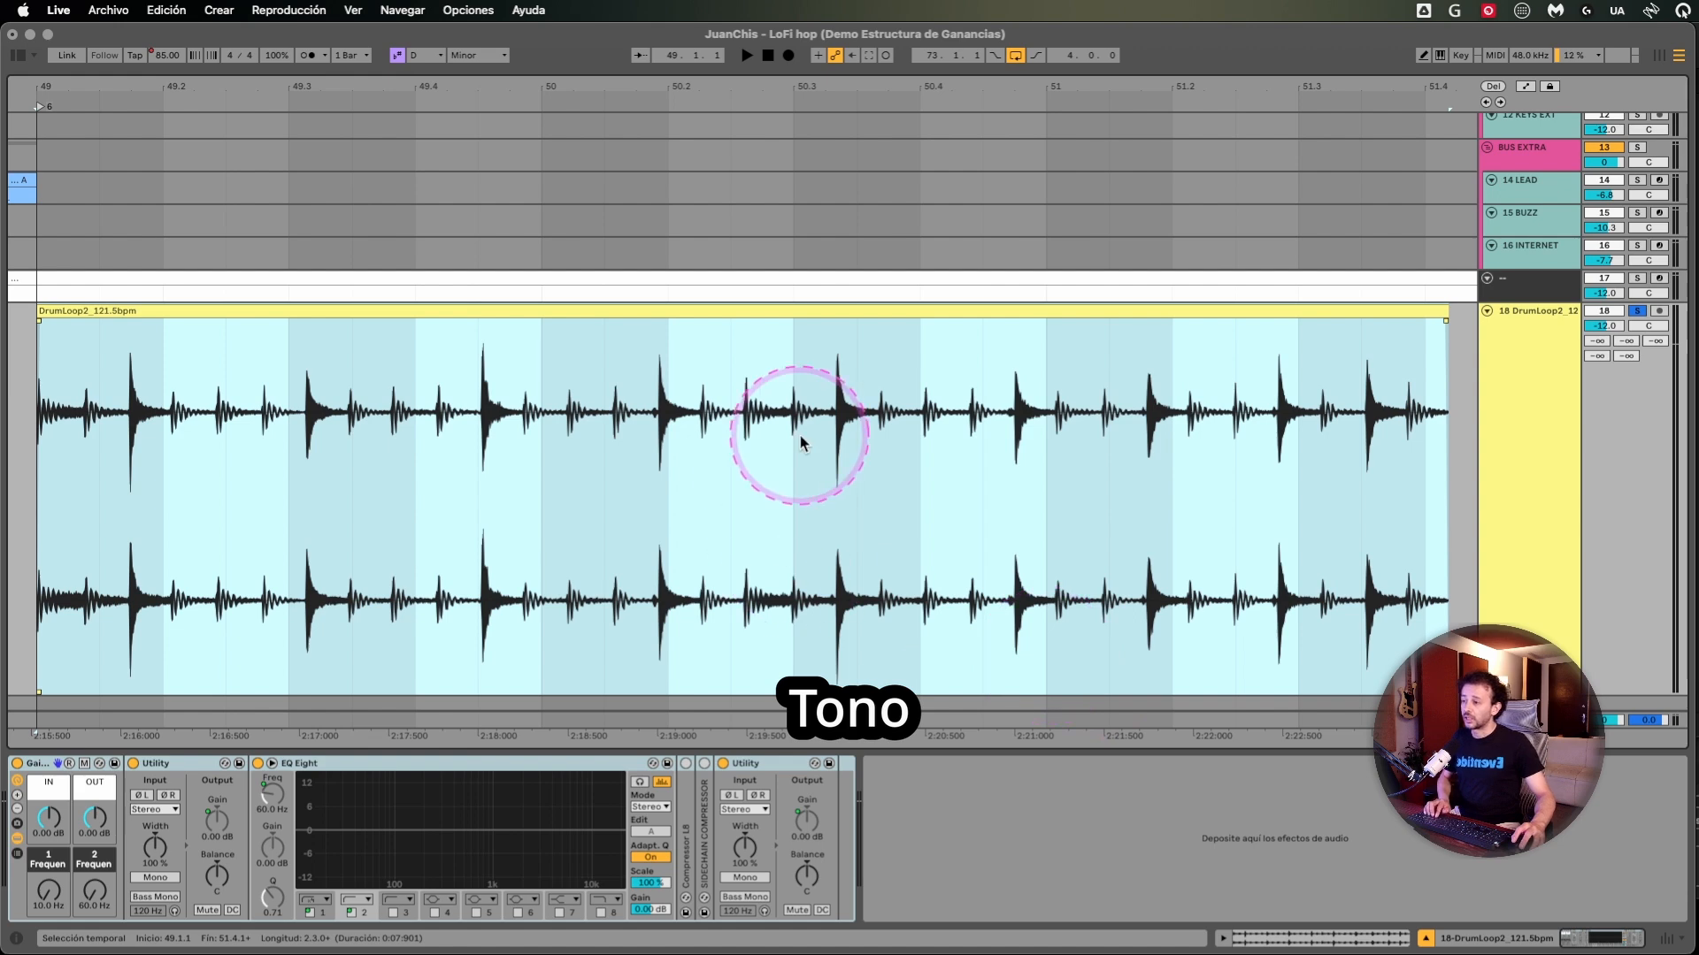
pyautogui.click(797, 428)
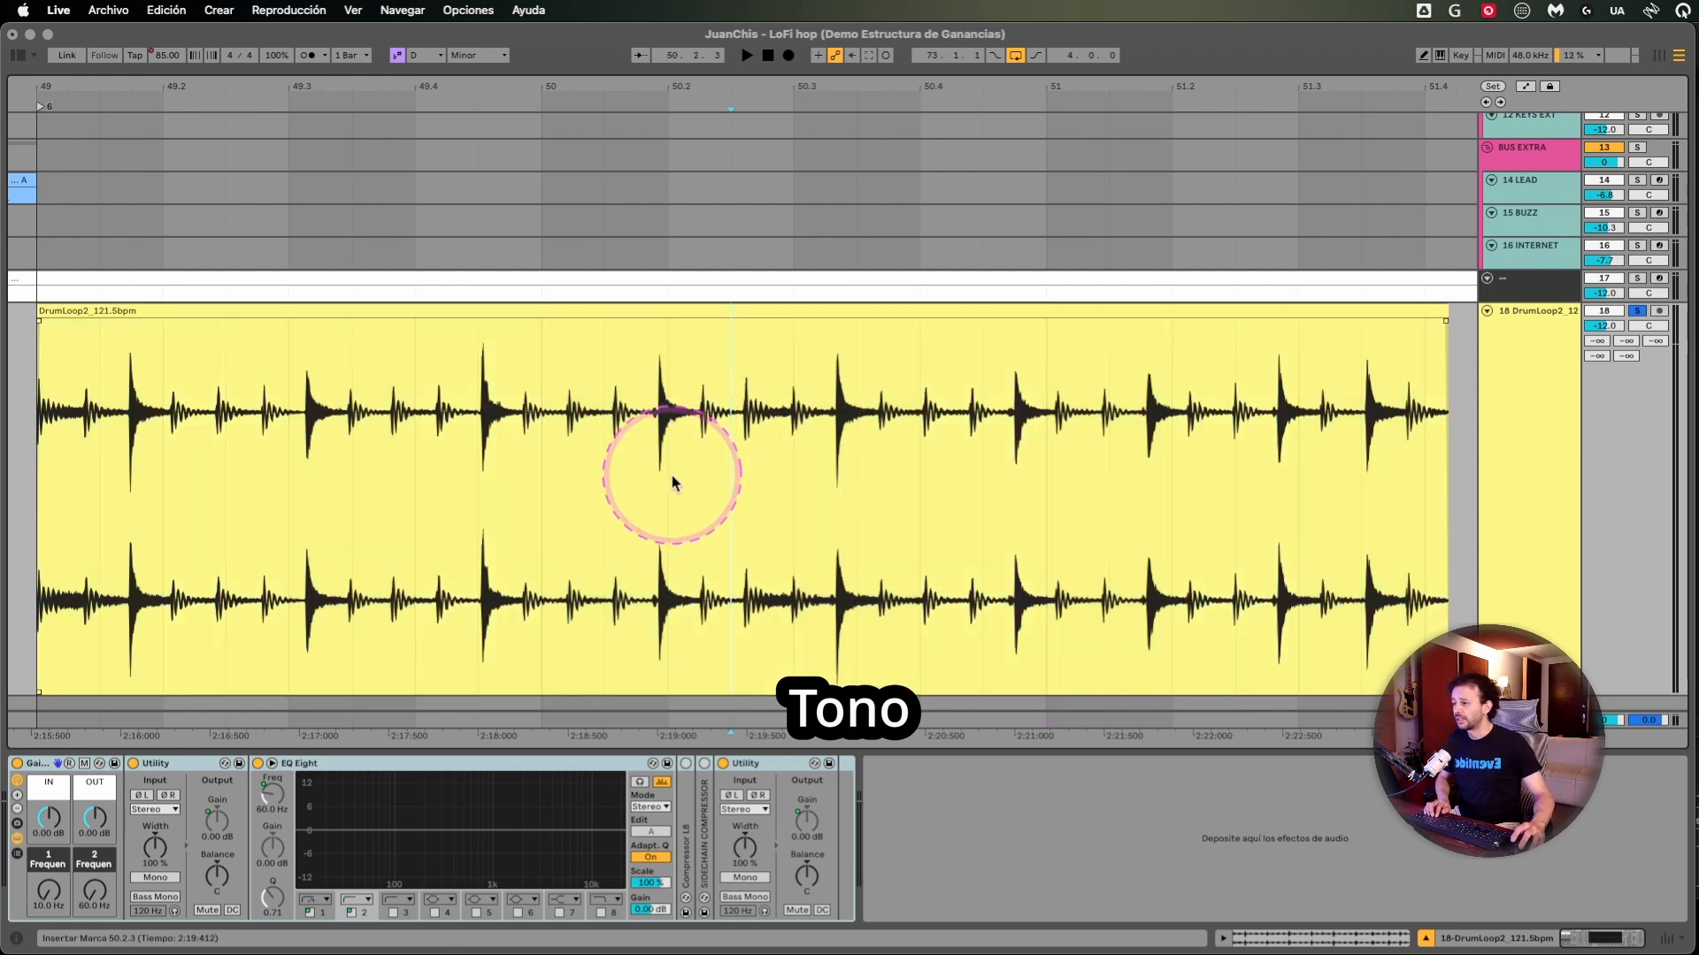
pyautogui.click(304, 308)
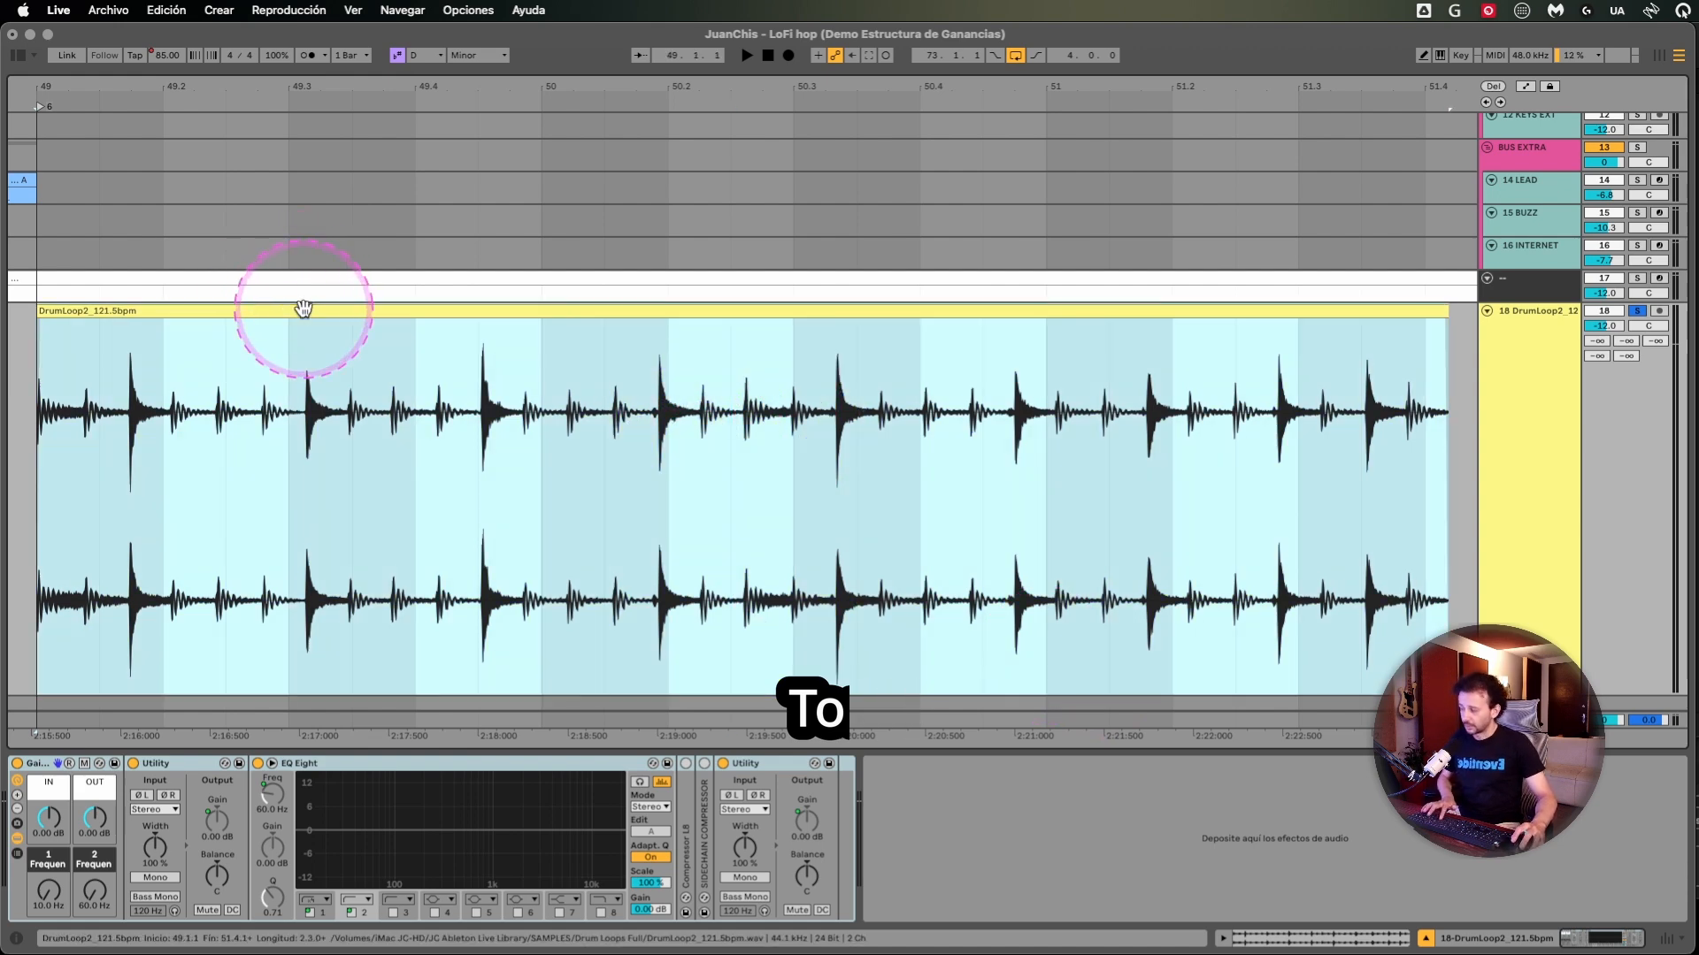
# - Try a higher gain on the DrumLoop2_121.5bpm clip and lower it to about -2 dB
pyautogui.moveTo(304, 311); pyautogui.dragTo(299, 337)
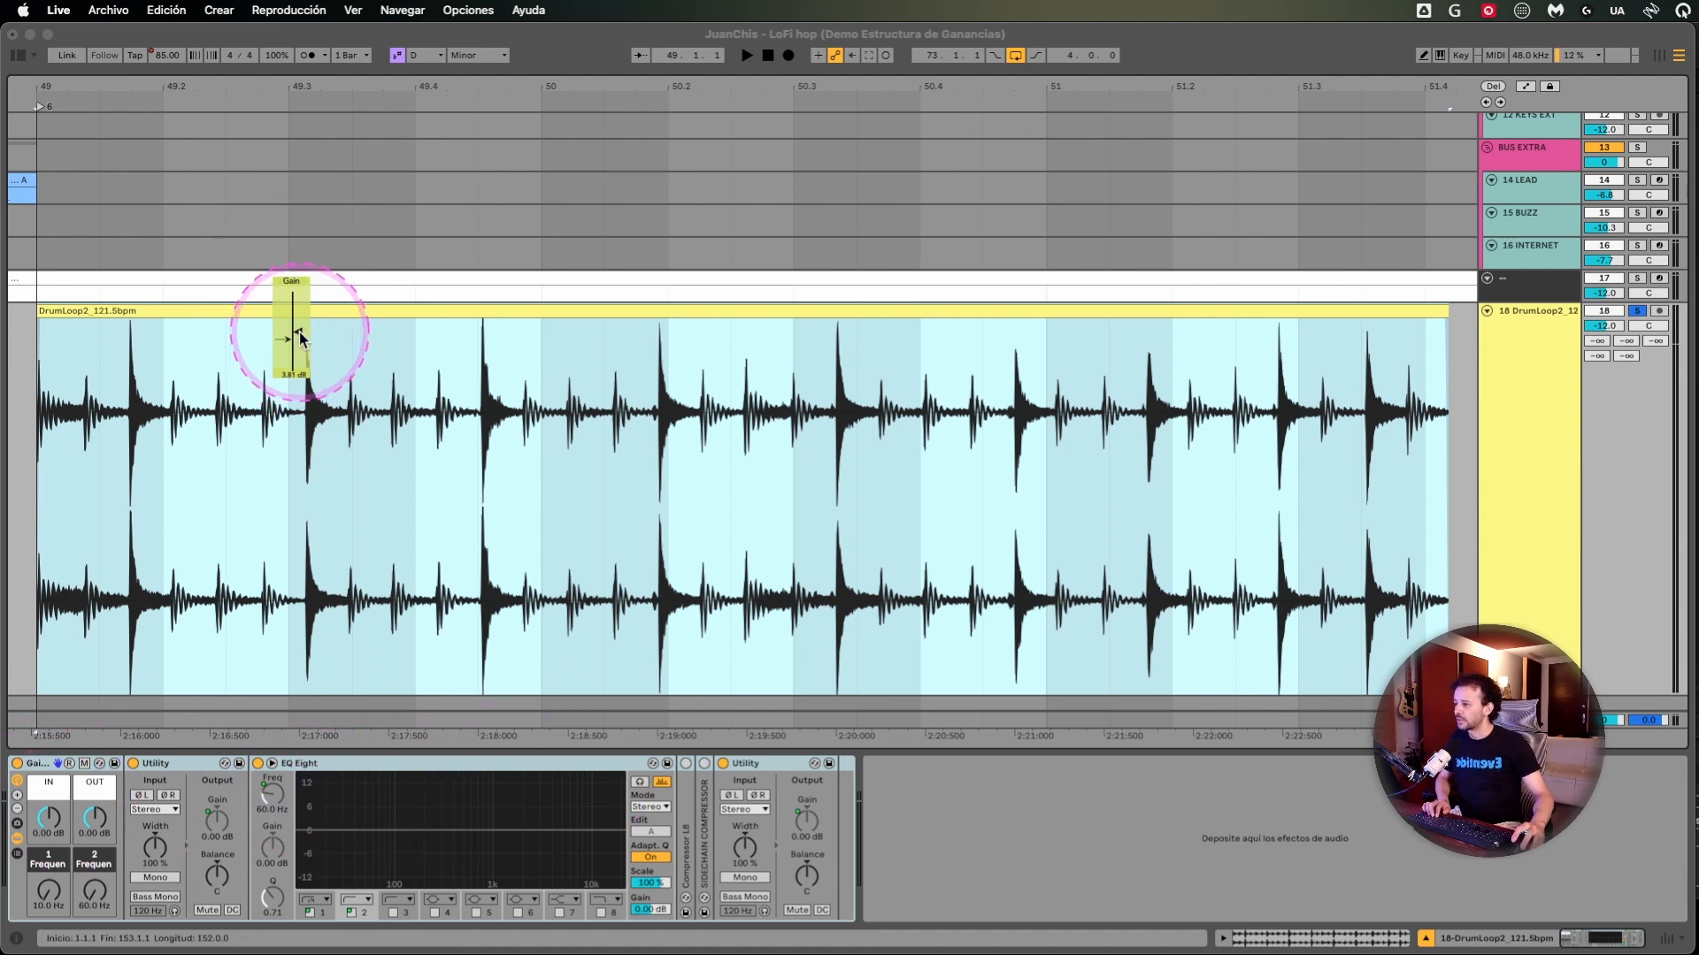
pyautogui.moveTo(295, 334); pyautogui.dragTo(299, 349)
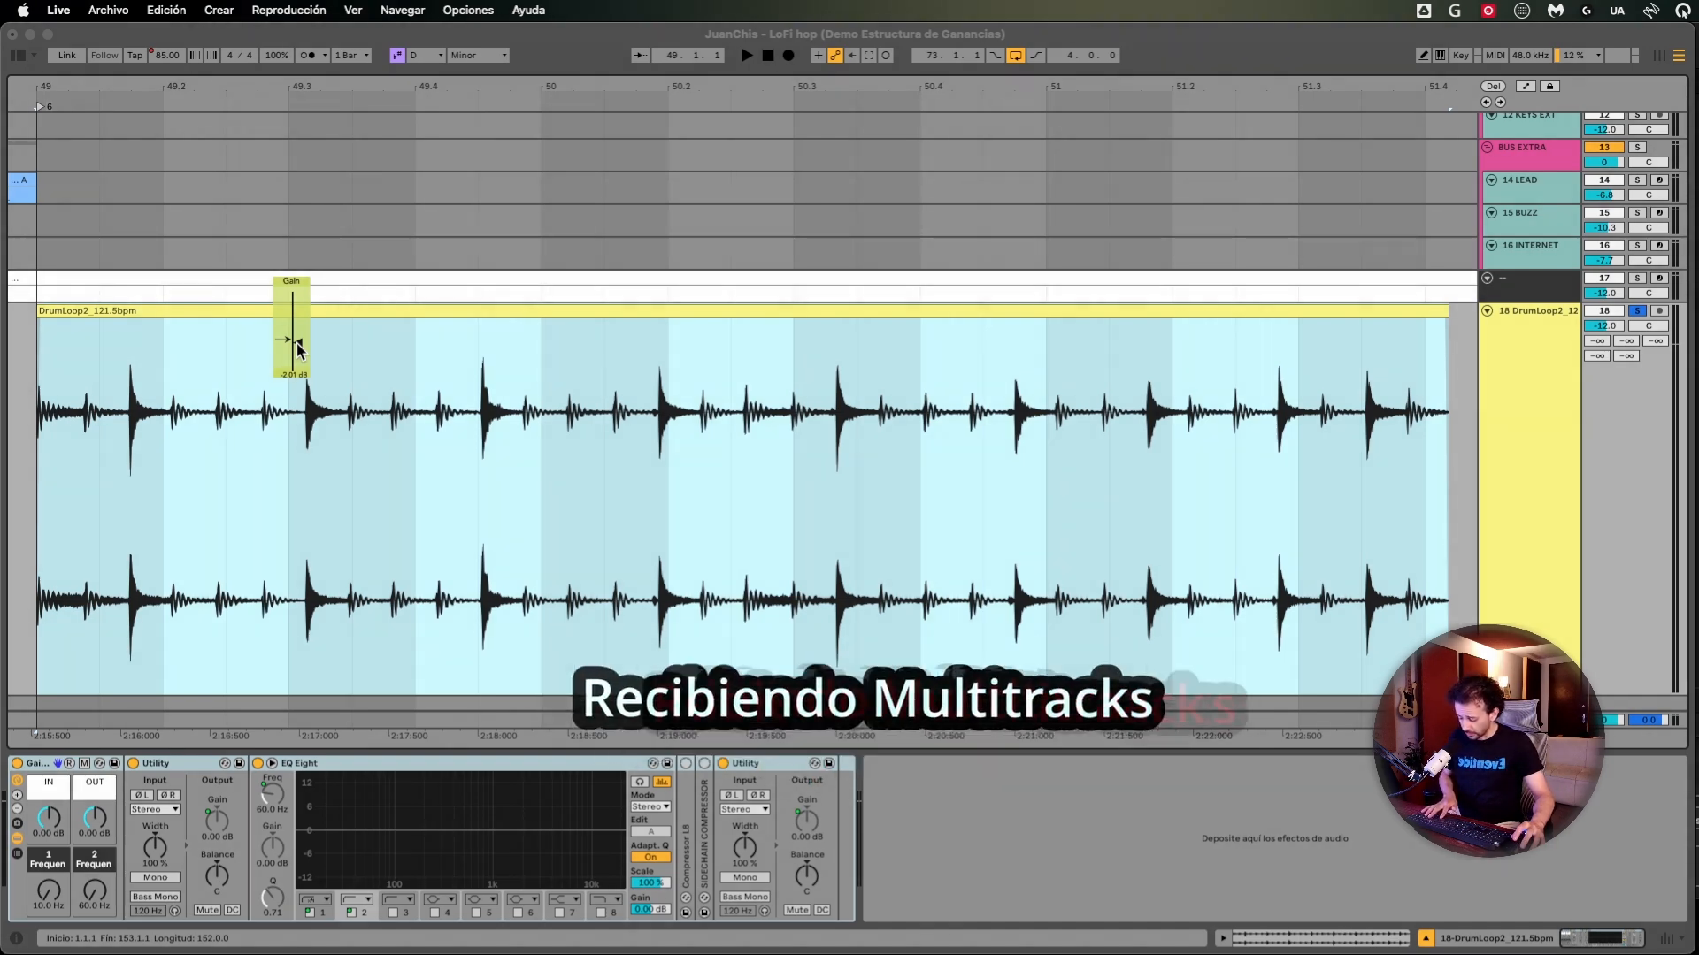
pyautogui.click(228, 376)
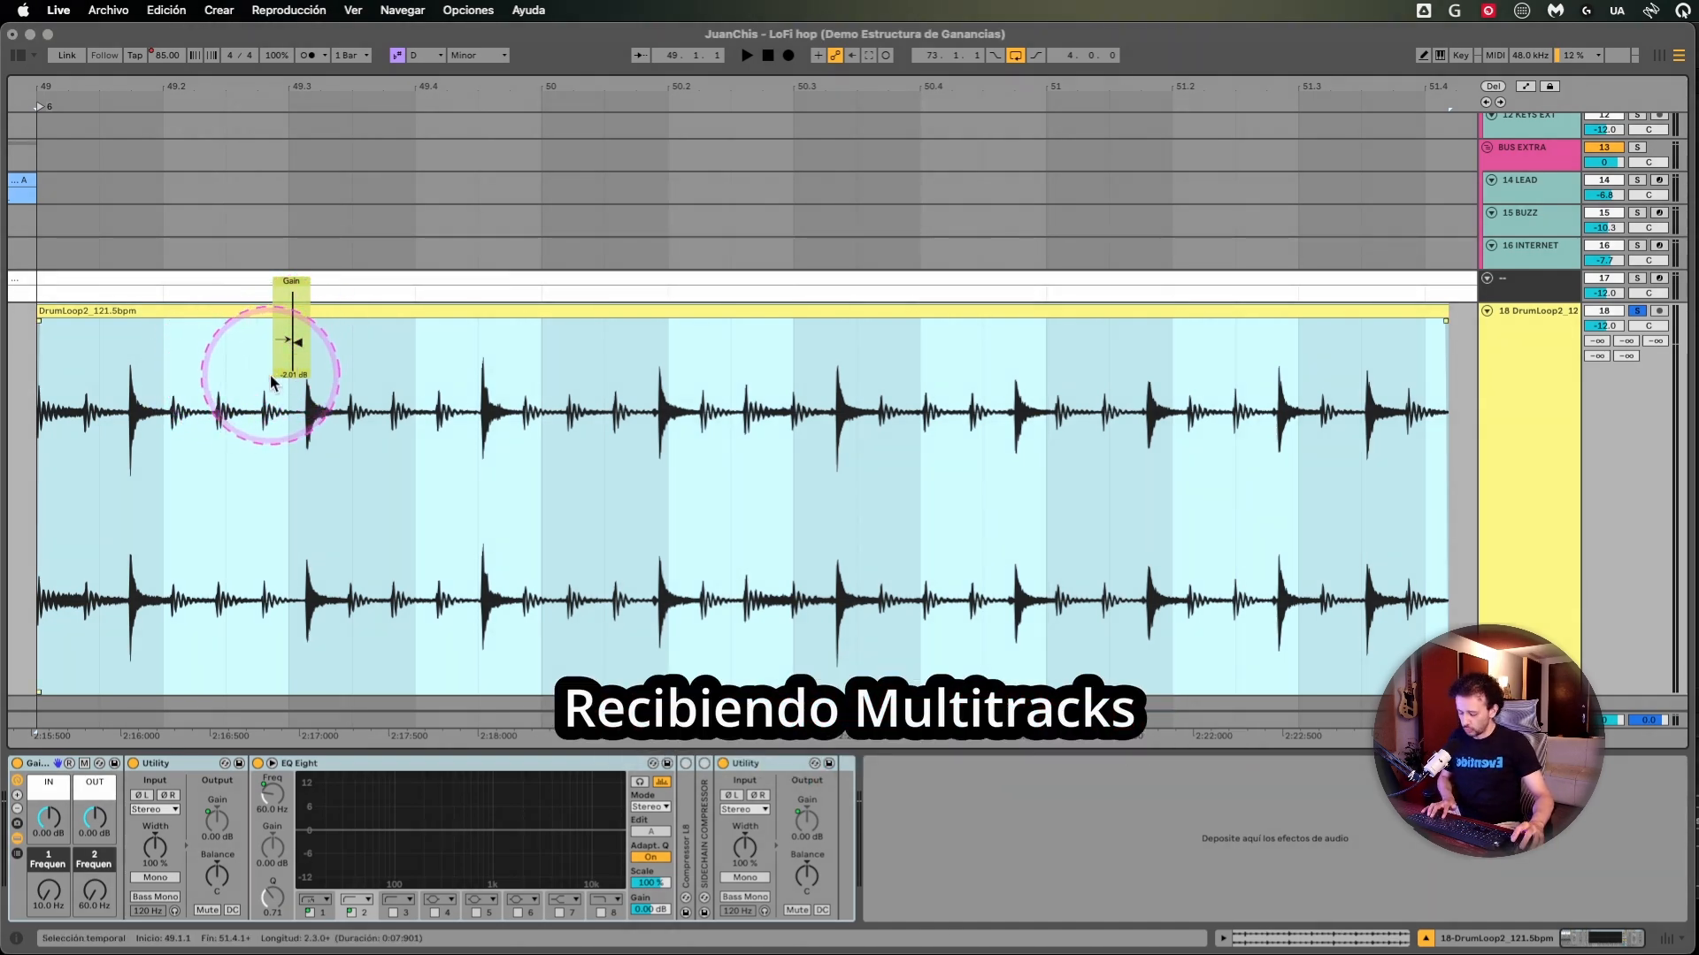
# - Split the DrumLoop2_121.5bpm clip just before and after the hit near 49.1.4 to isolate it as its own clip
pyautogui.click(228, 387)
pyautogui.moveTo(74, 392); pyautogui.dragTo(1440, 387)
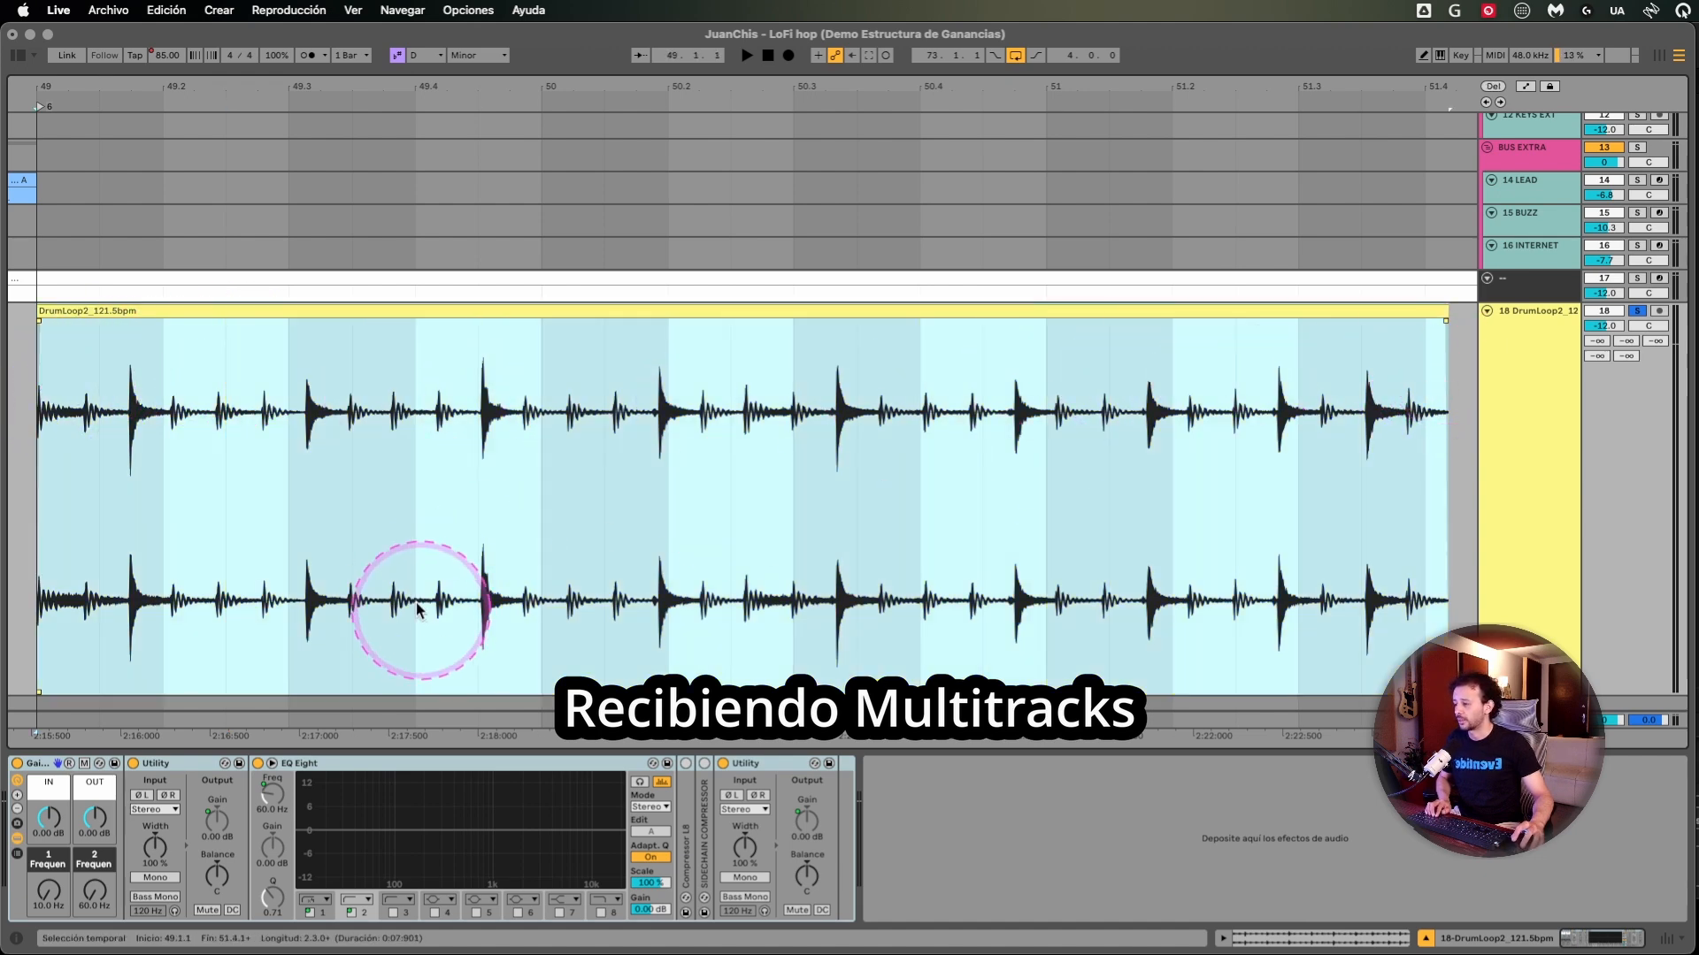
pyautogui.moveTo(151, 444); pyautogui.dragTo(190, 443)
pyautogui.press('z')
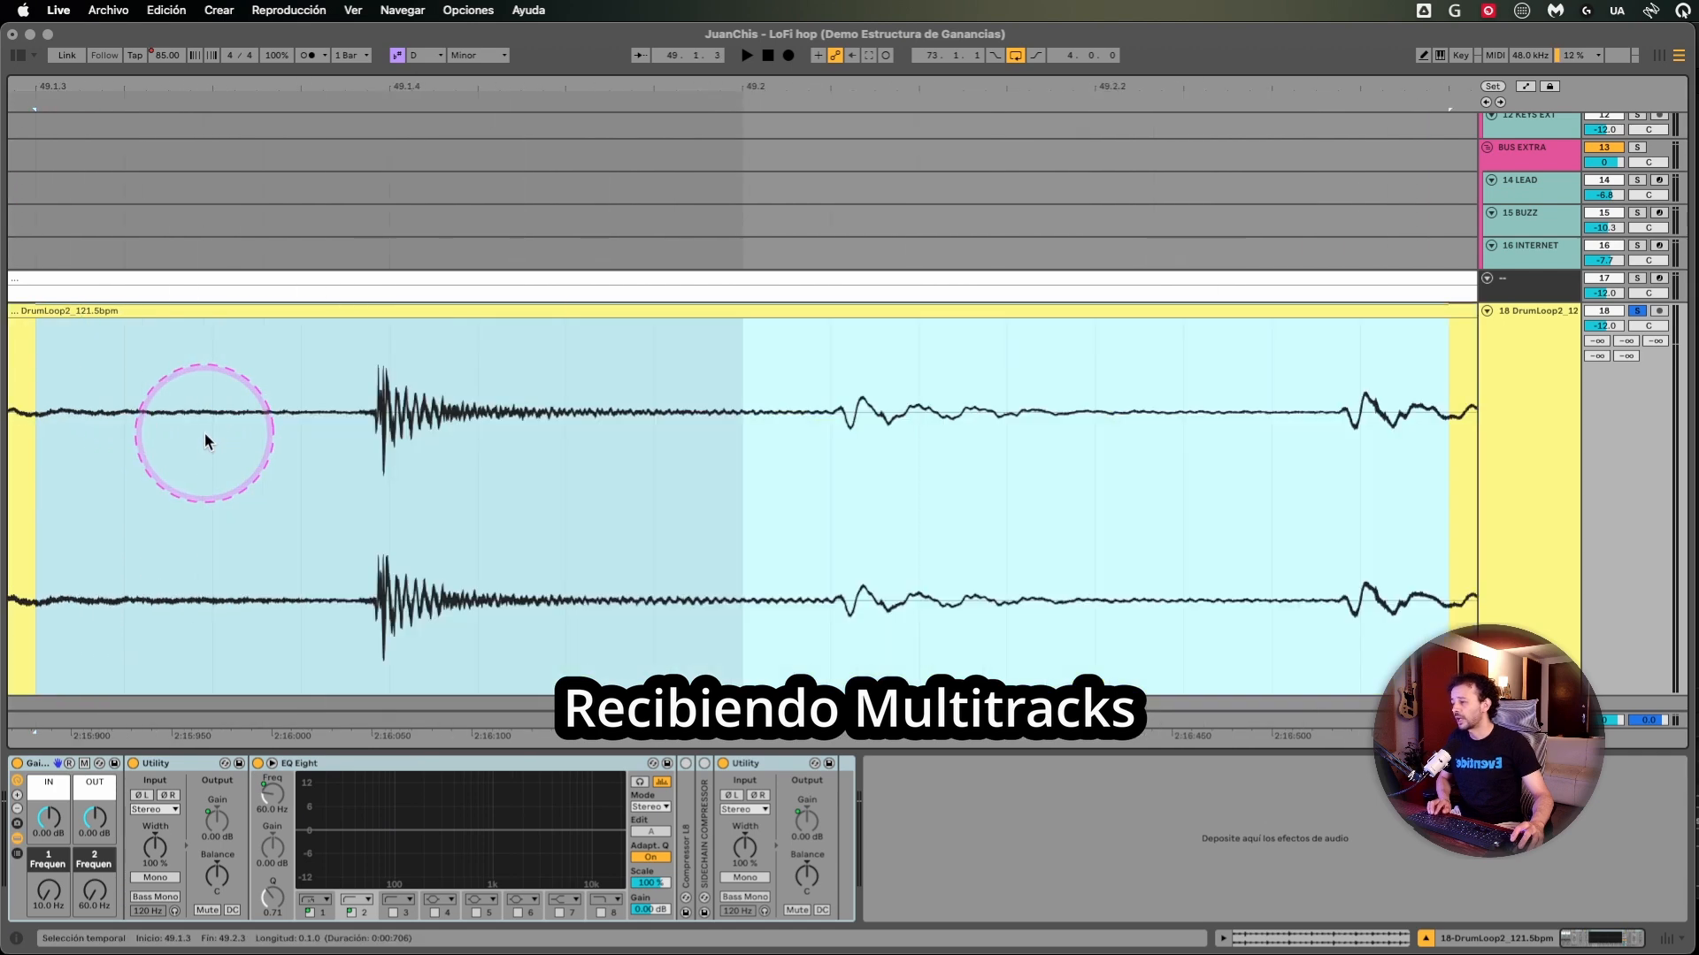
pyautogui.click(368, 440)
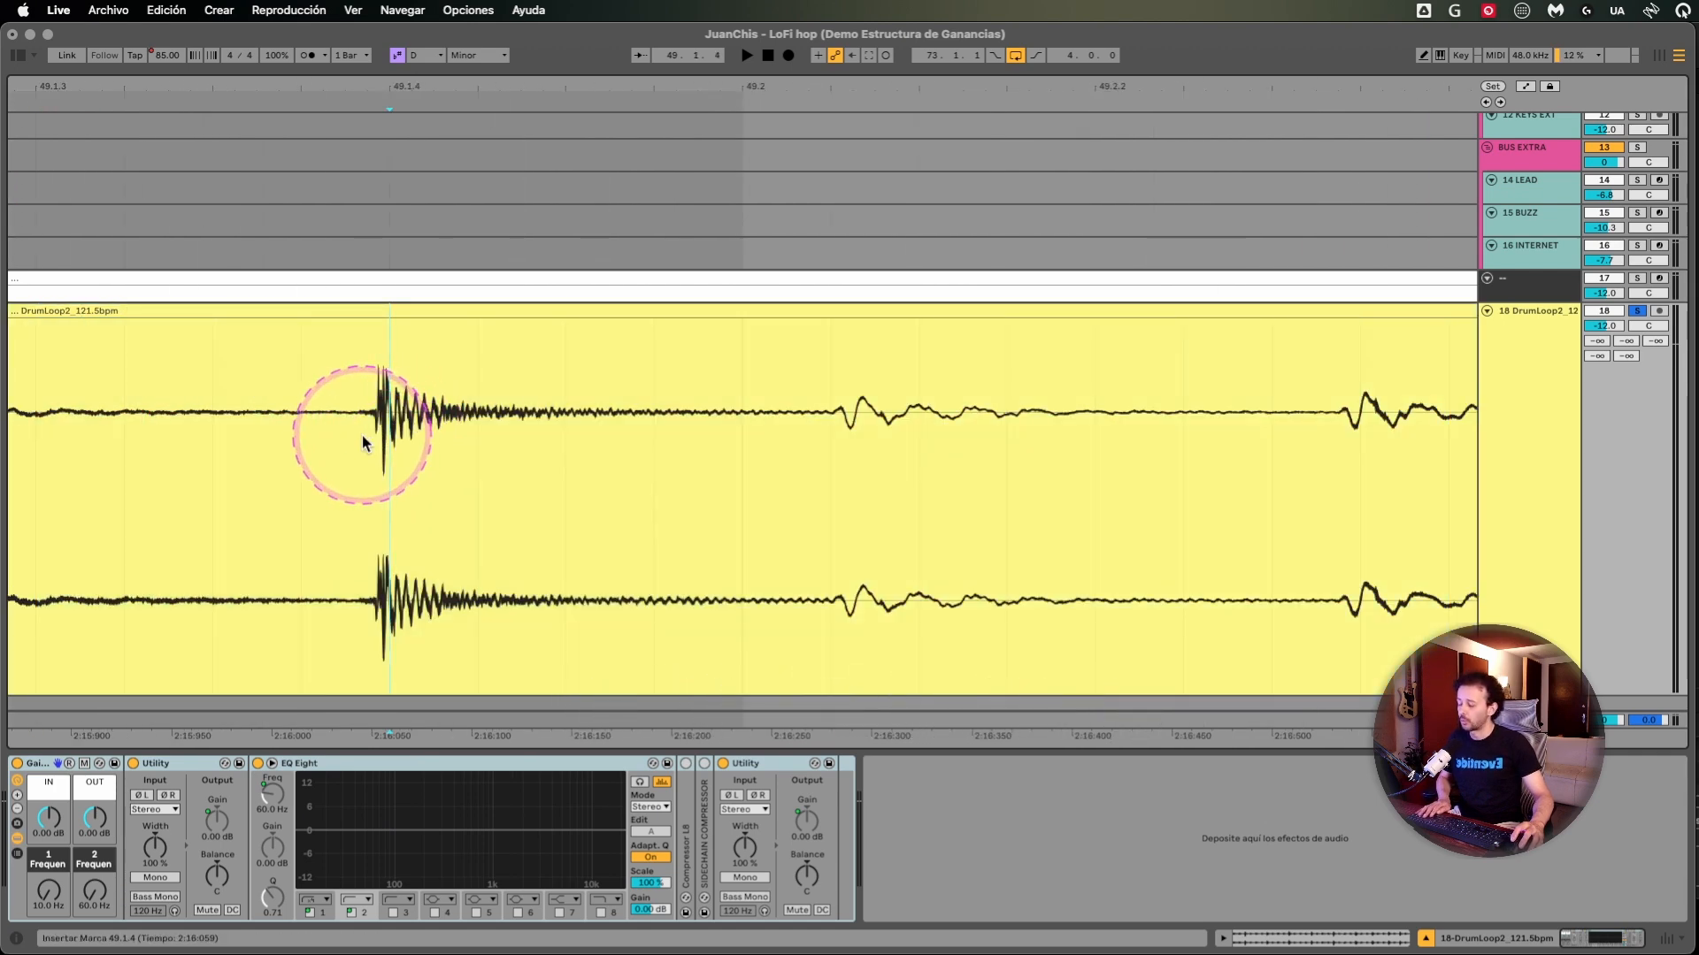
pyautogui.click(375, 434)
pyautogui.press('super+e')
pyautogui.click(680, 440)
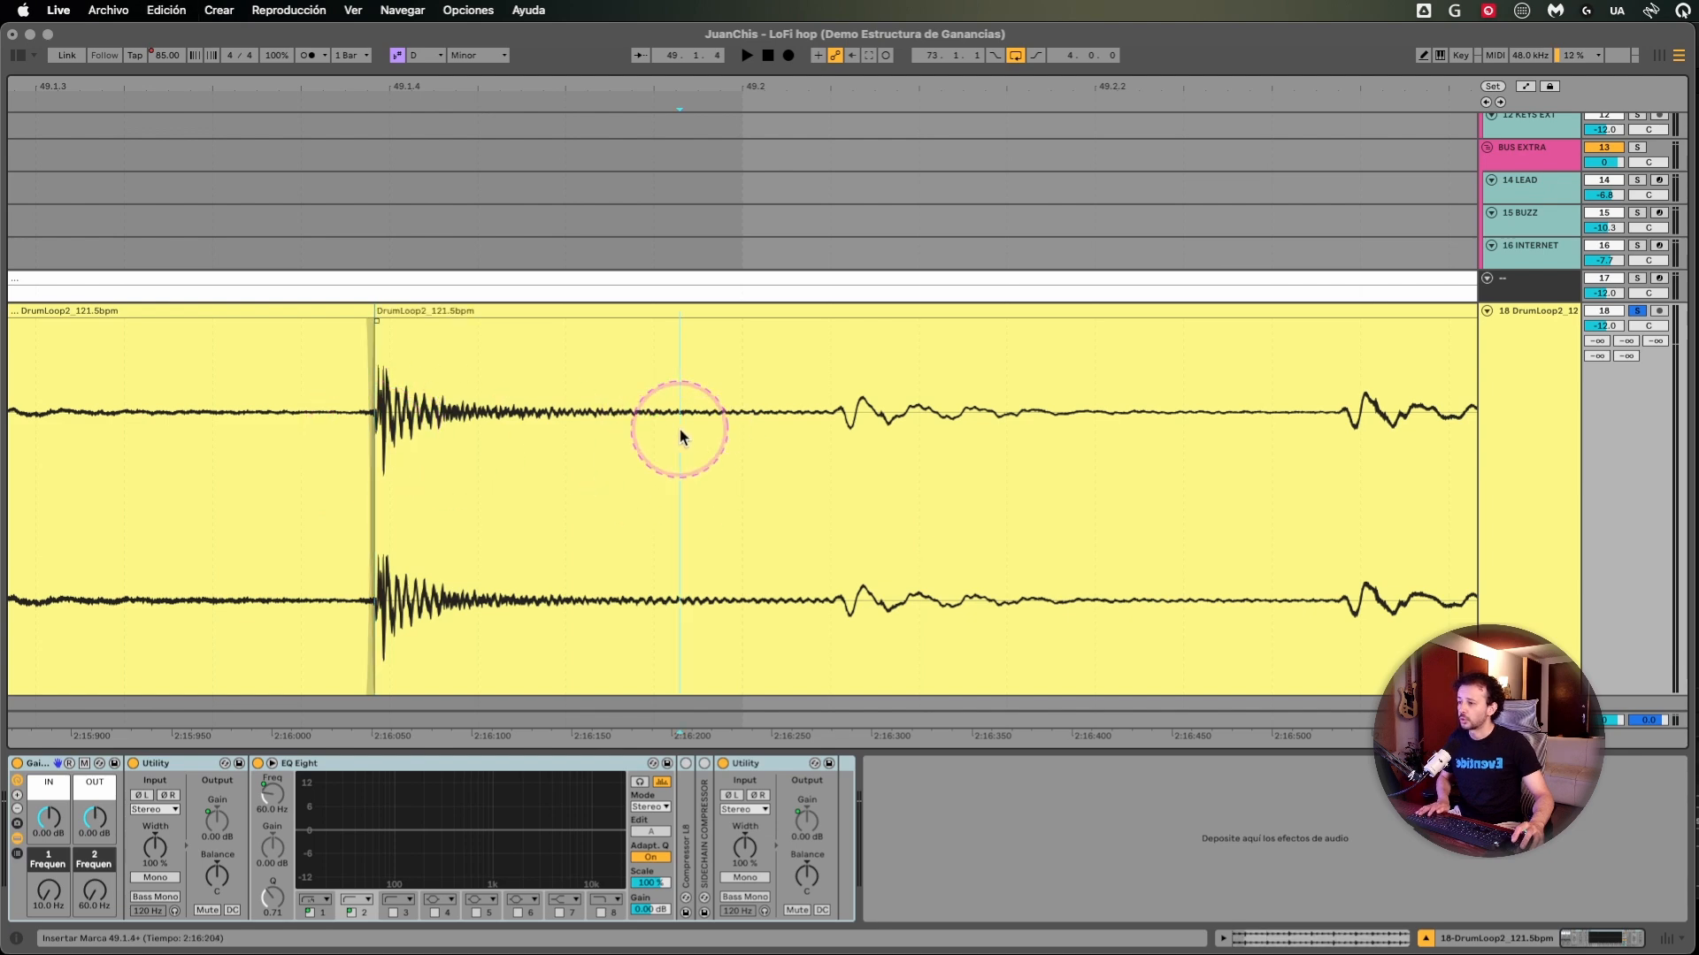
pyautogui.press('super+e')
# - Lower the isolated hit's clip gain and create crossfades over both of its boundaries with the neighbouring clips
pyautogui.click(488, 307)
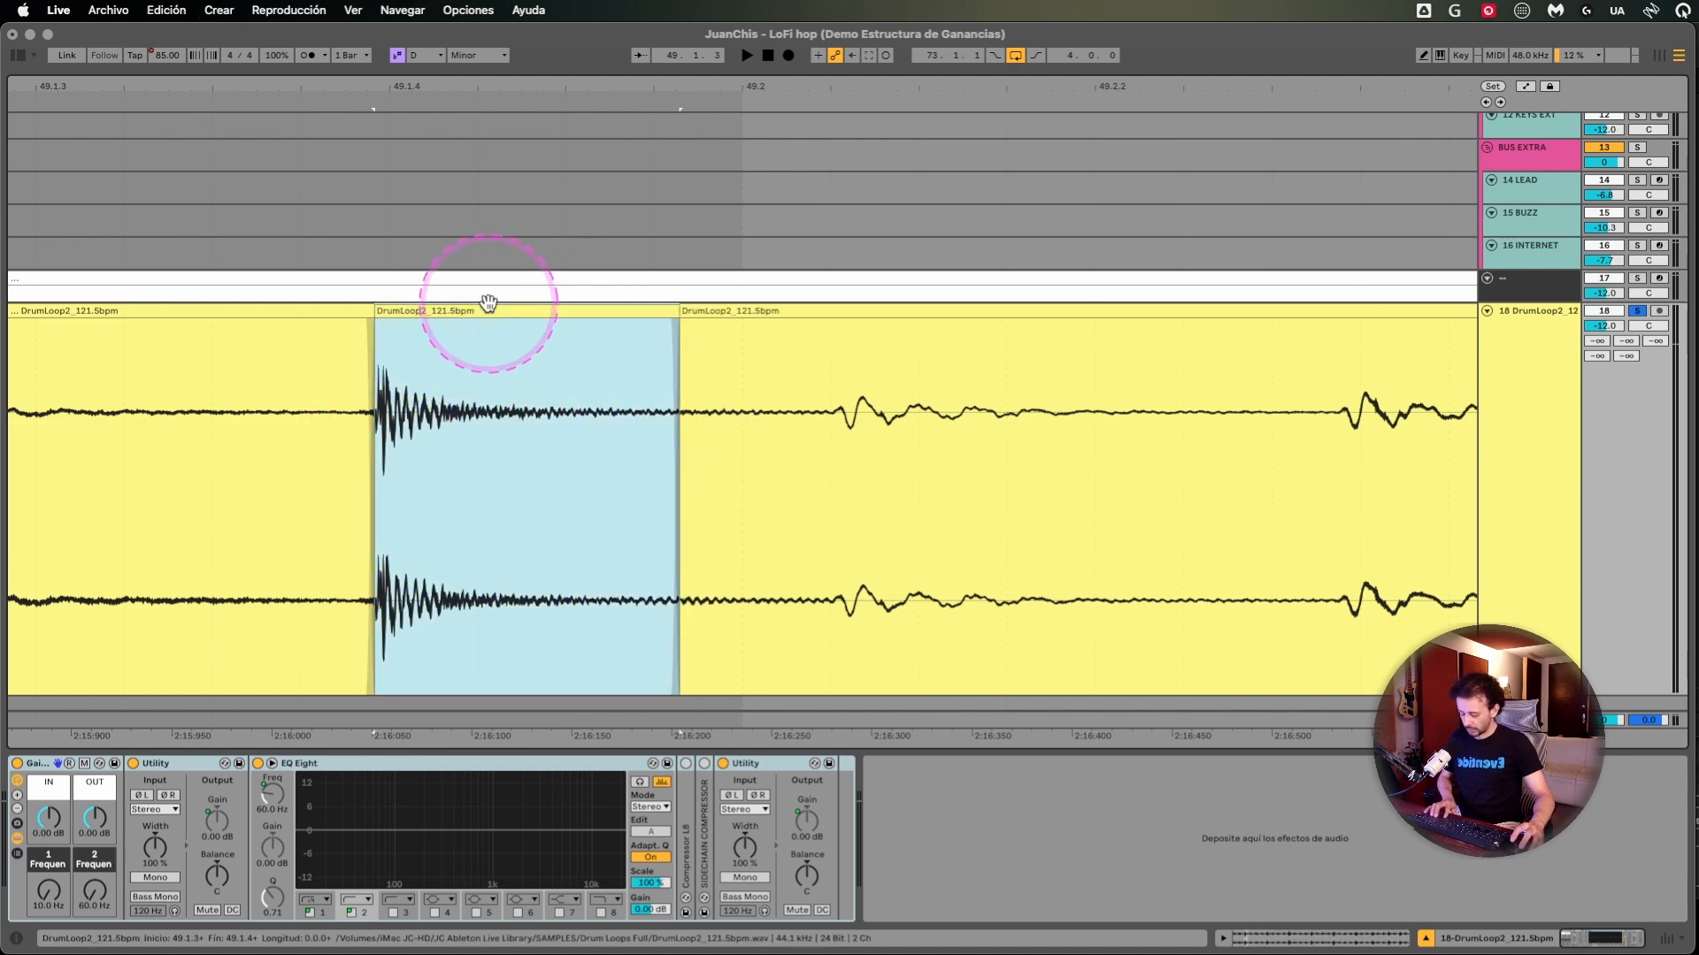
pyautogui.moveTo(460, 311); pyautogui.dragTo(457, 353)
pyautogui.moveTo(385, 499); pyautogui.dragTo(229, 497)
pyautogui.press('super+alt+f')
pyautogui.moveTo(634, 482); pyautogui.dragTo(748, 476)
pyautogui.press('super+alt+f')
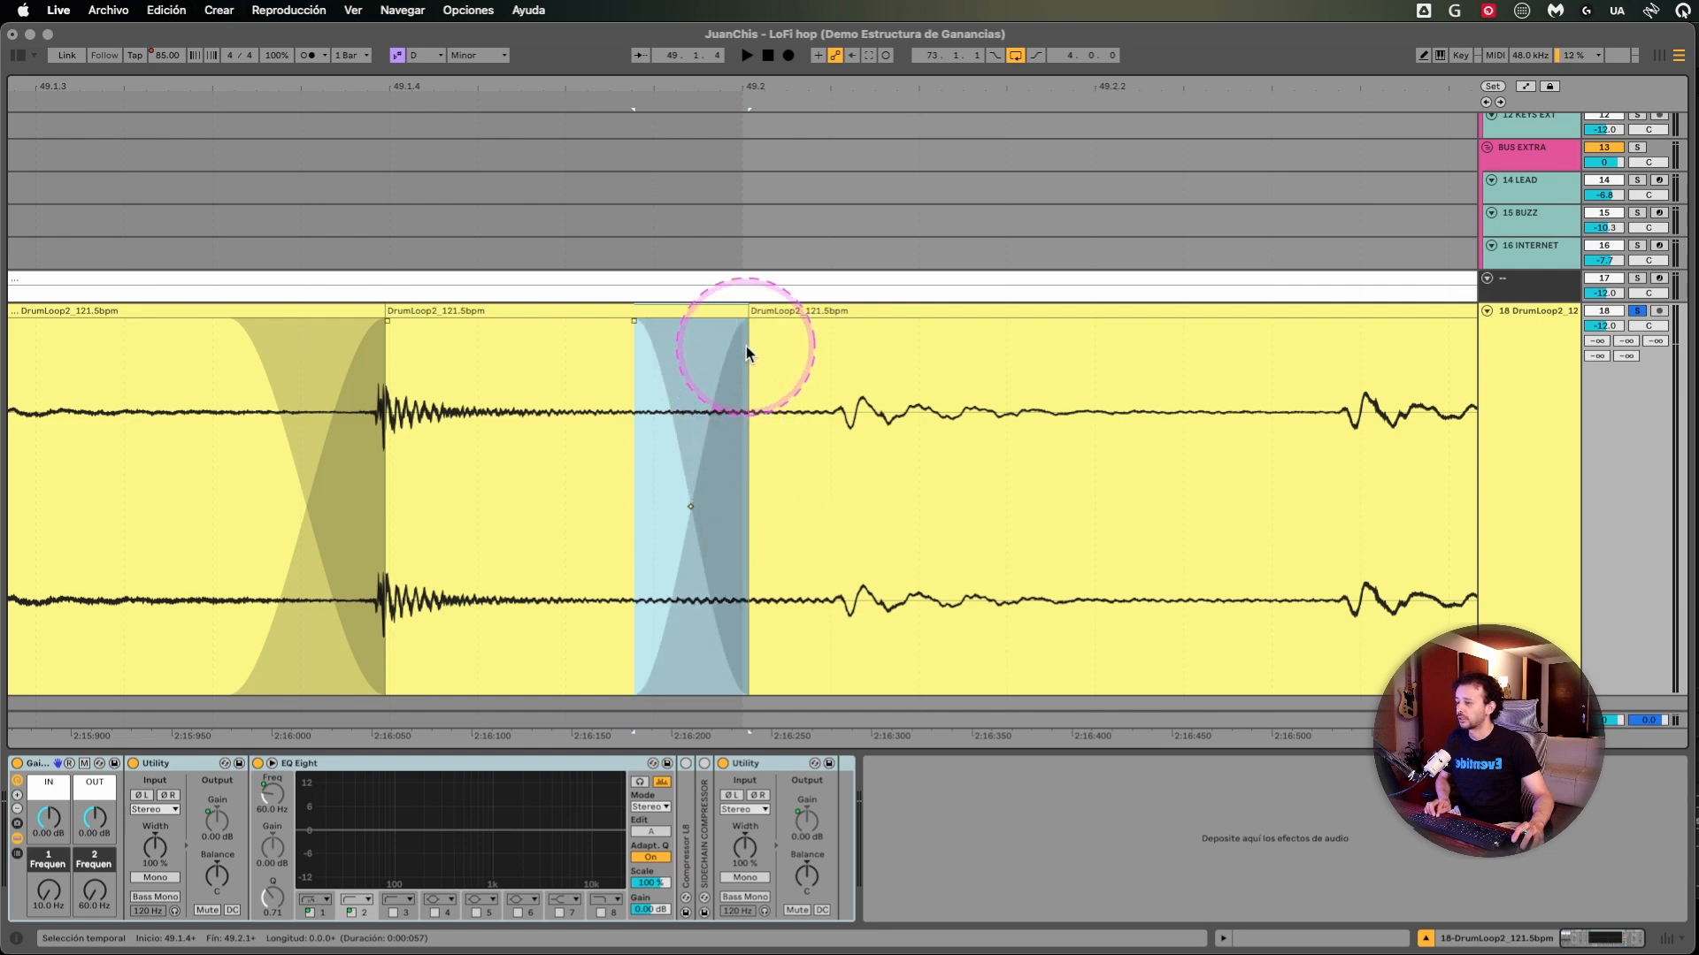
# - Highlight the isolated hit, the passage just after 49.2 and the hit at 49.3 in the drum loop
pyautogui.click(504, 314)
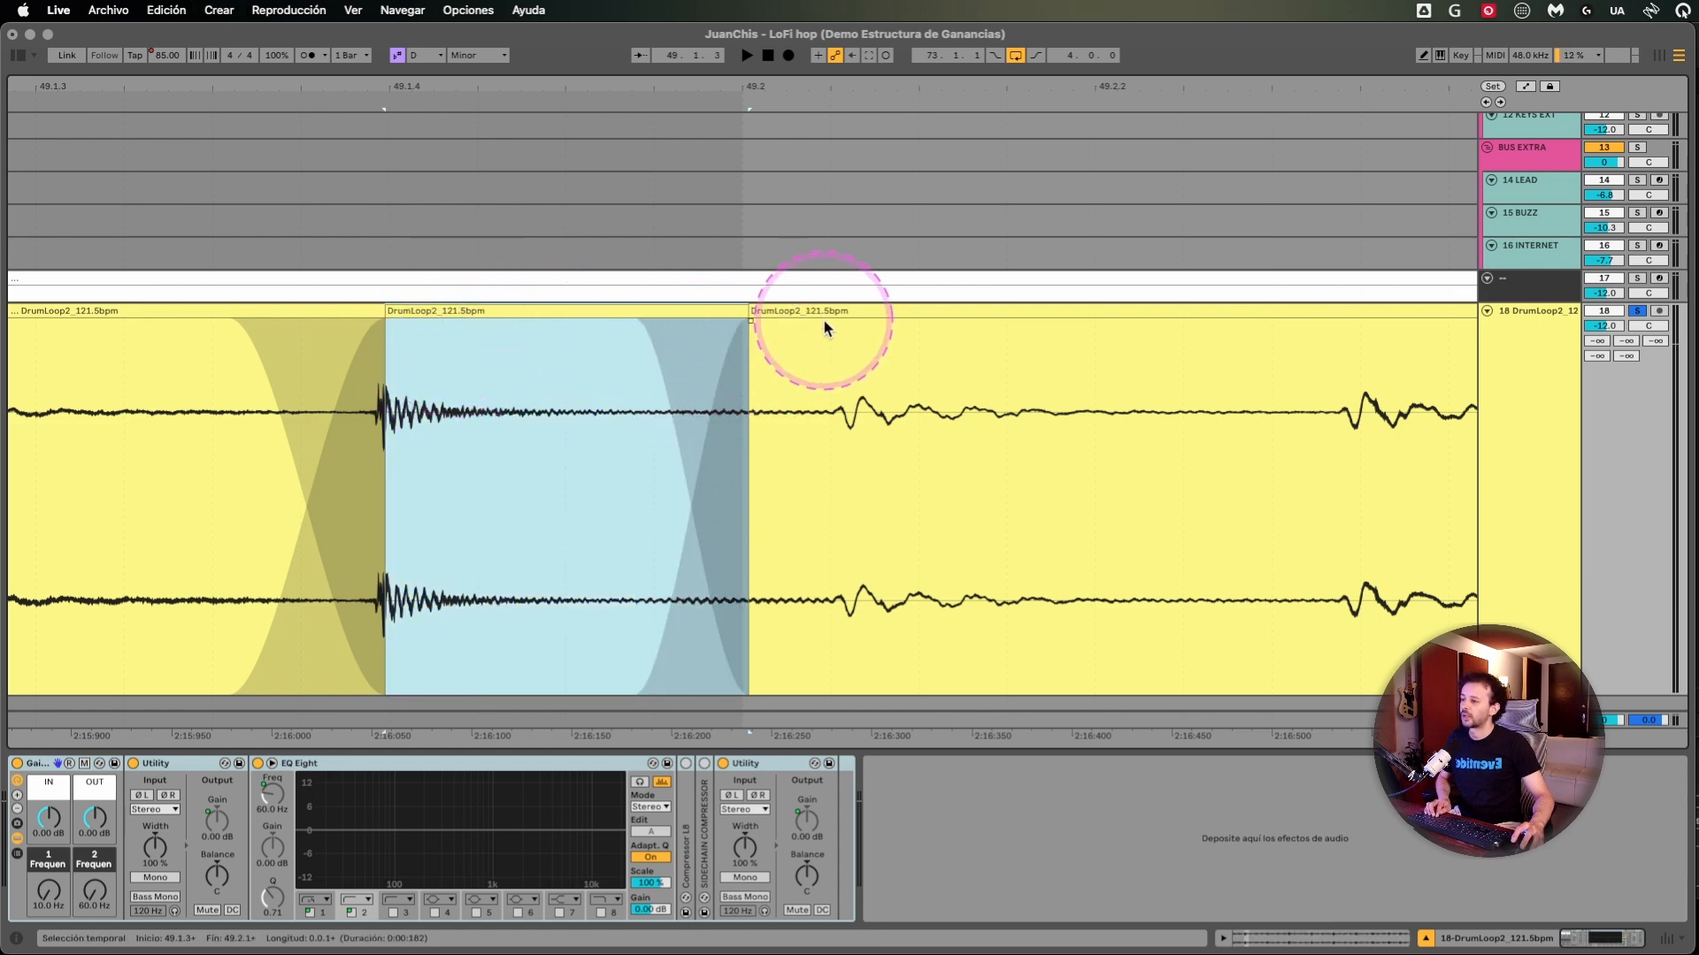
pyautogui.moveTo(791, 389); pyautogui.dragTo(1049, 411)
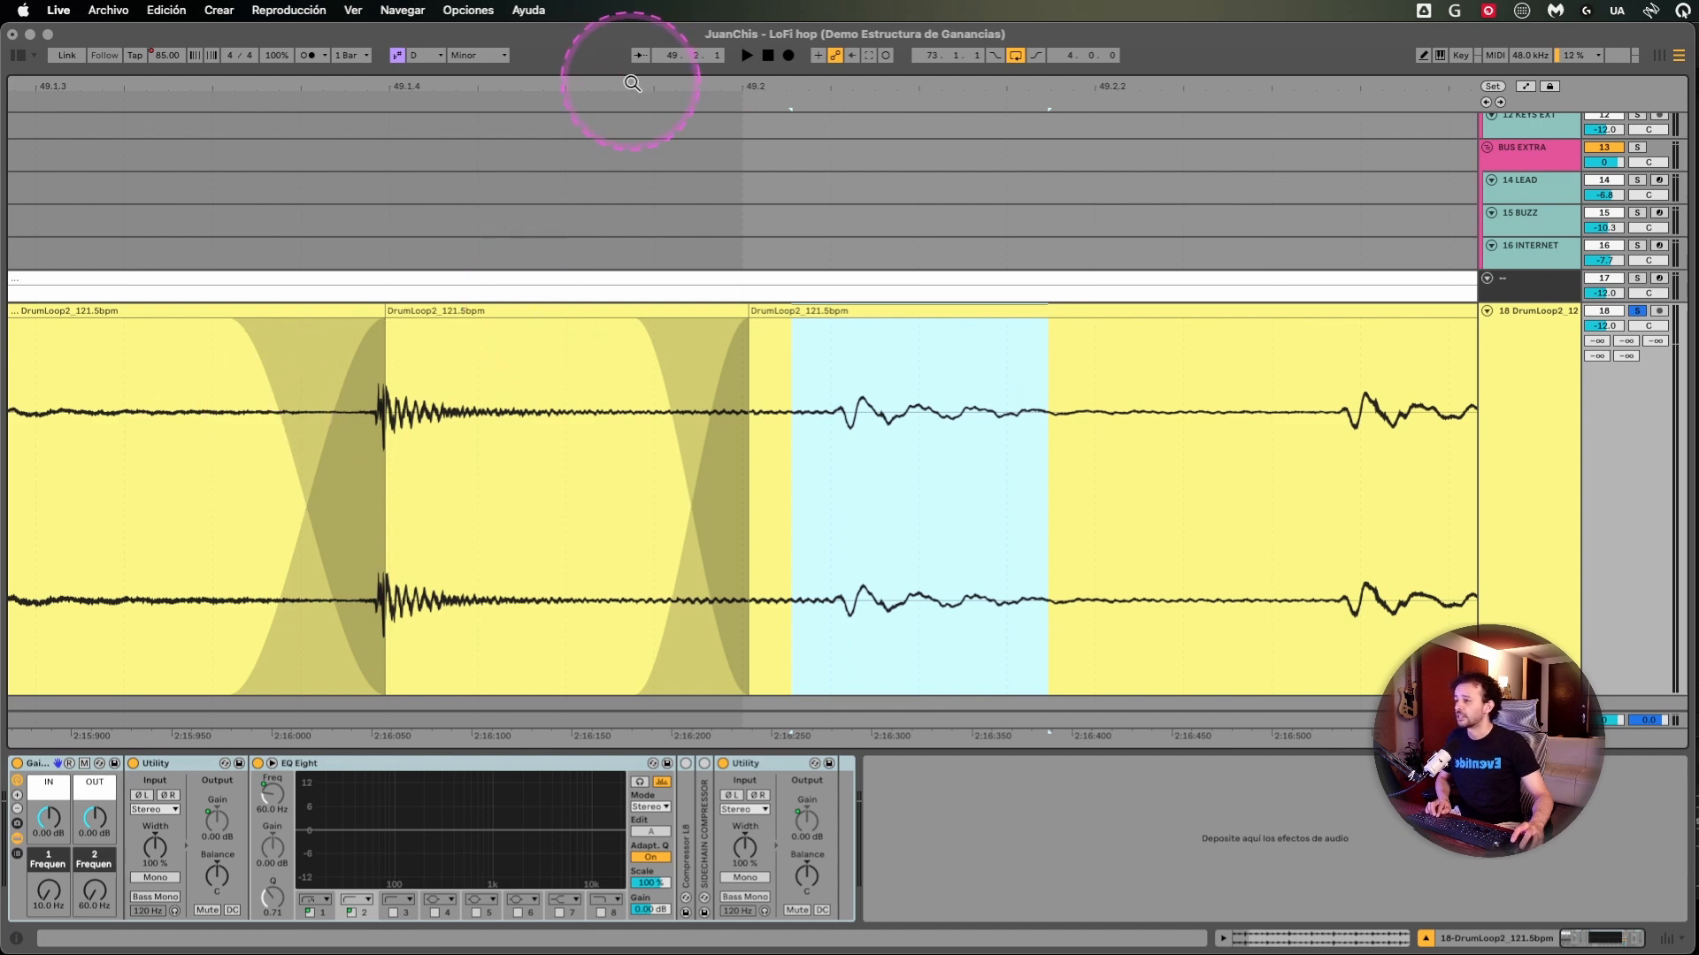
pyautogui.moveTo(630, 86); pyautogui.dragTo(214, 88)
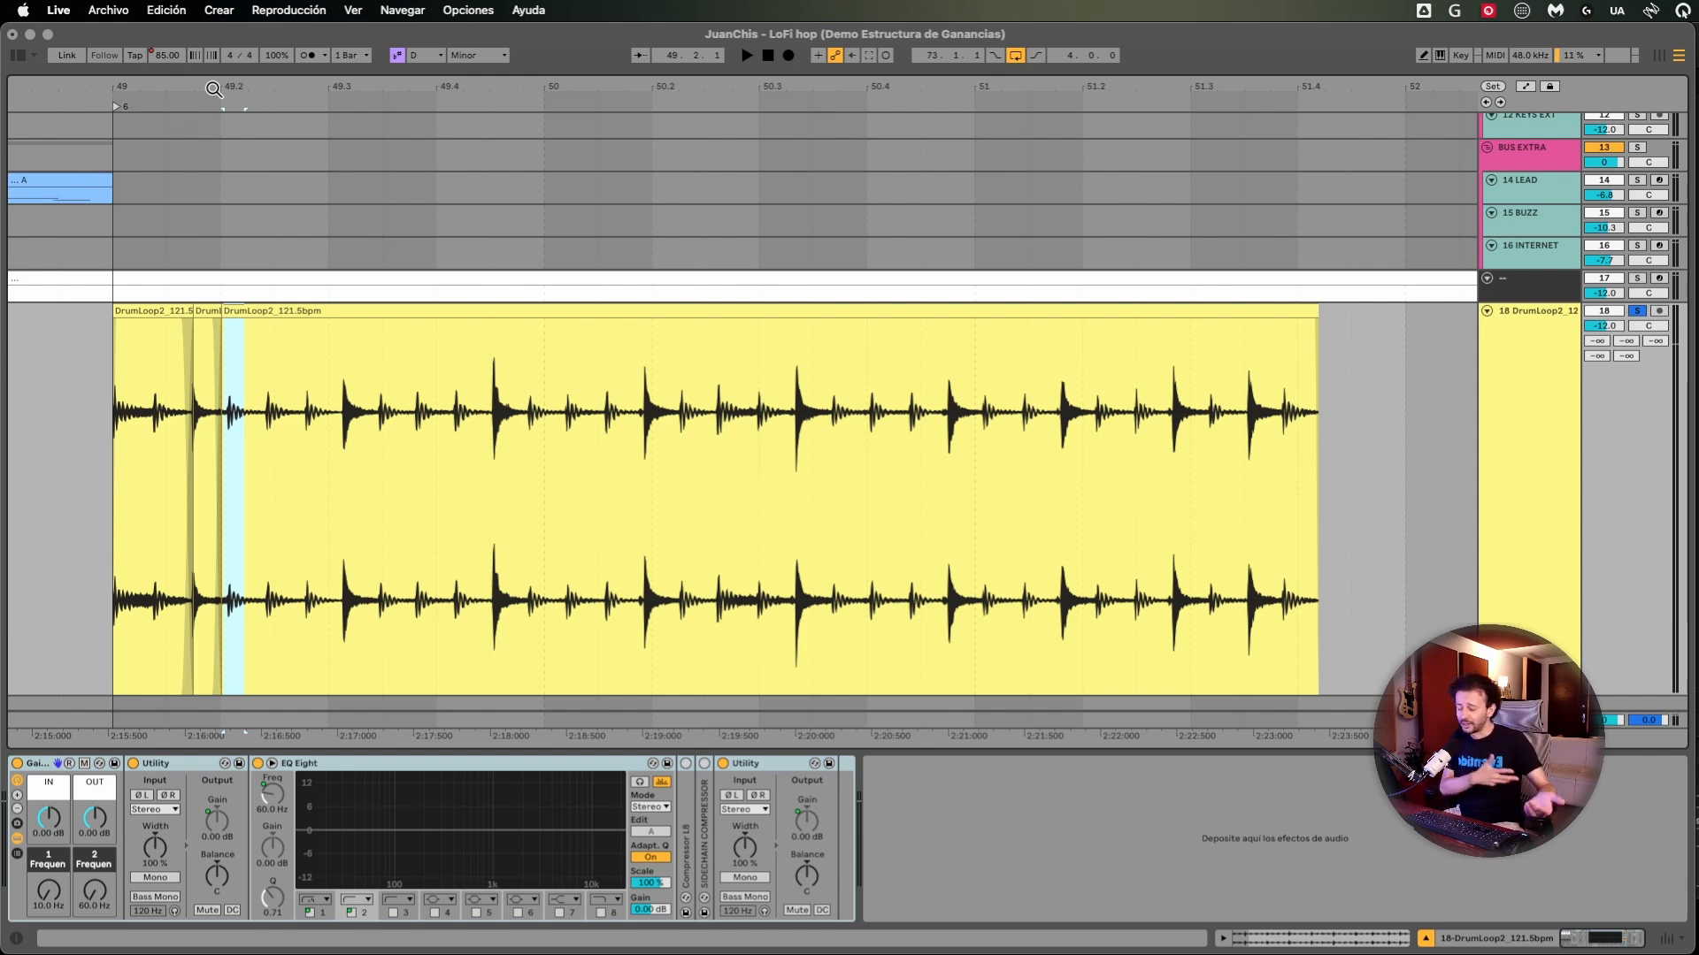
pyautogui.moveTo(328, 469); pyautogui.dragTo(375, 480)
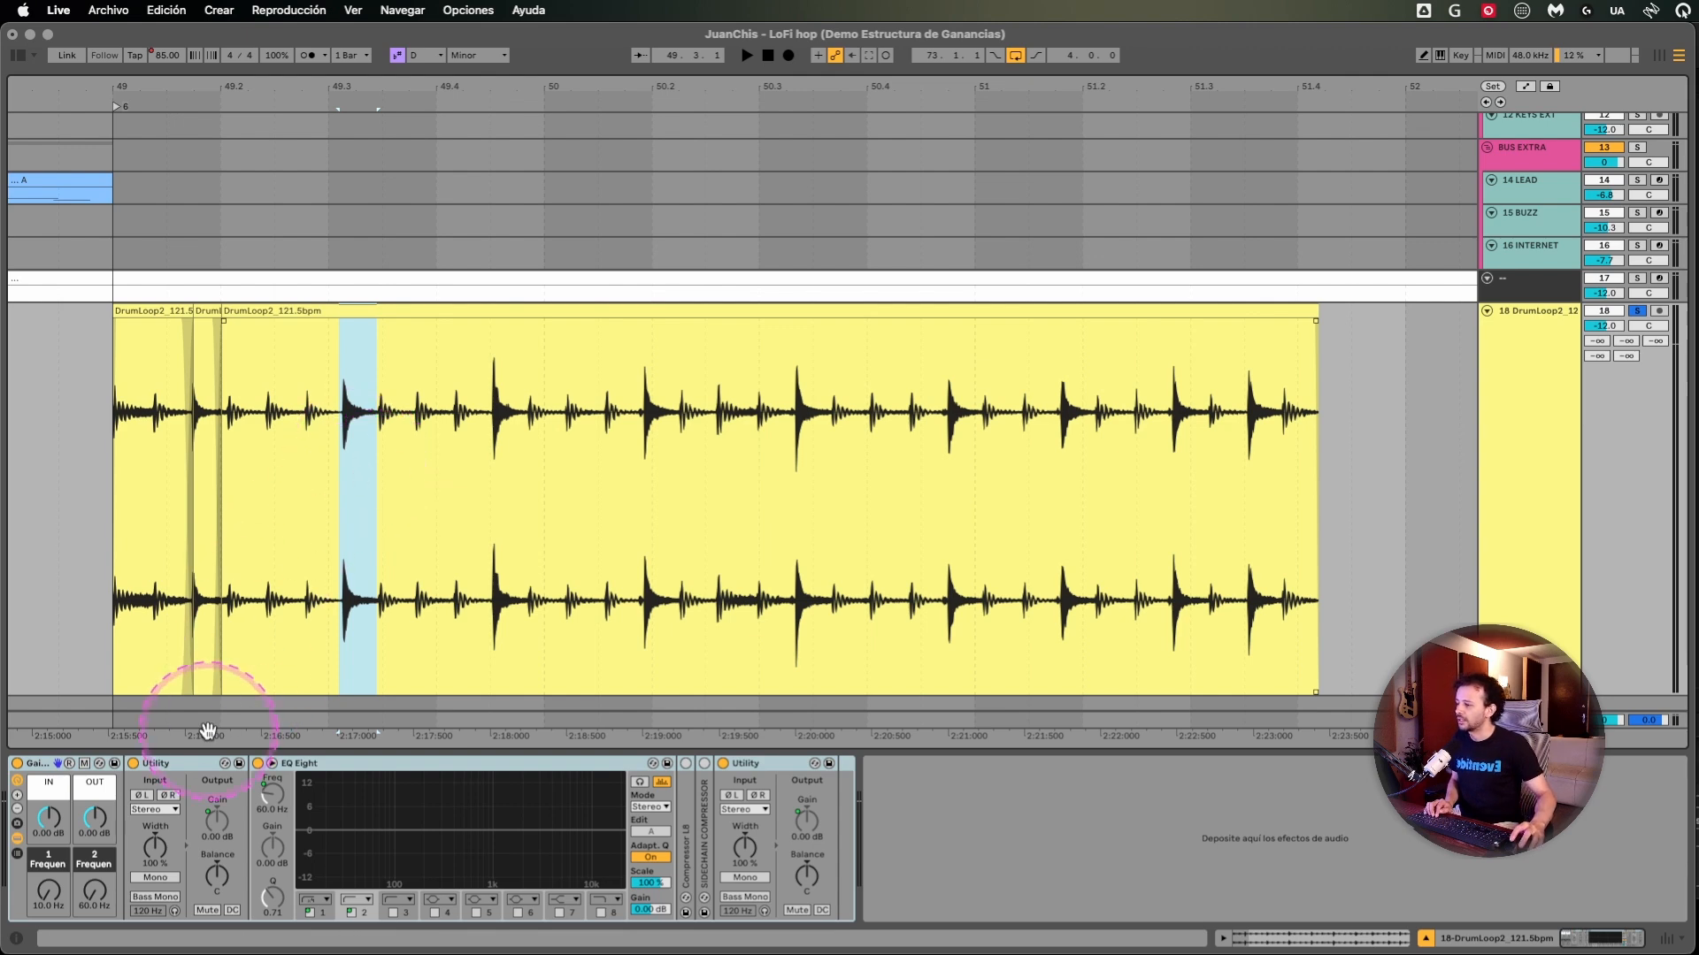
# - Compare the first and last Utility devices on track 18 and lower the rack's IN gain macro to -18.5 dB
pyautogui.click(182, 759)
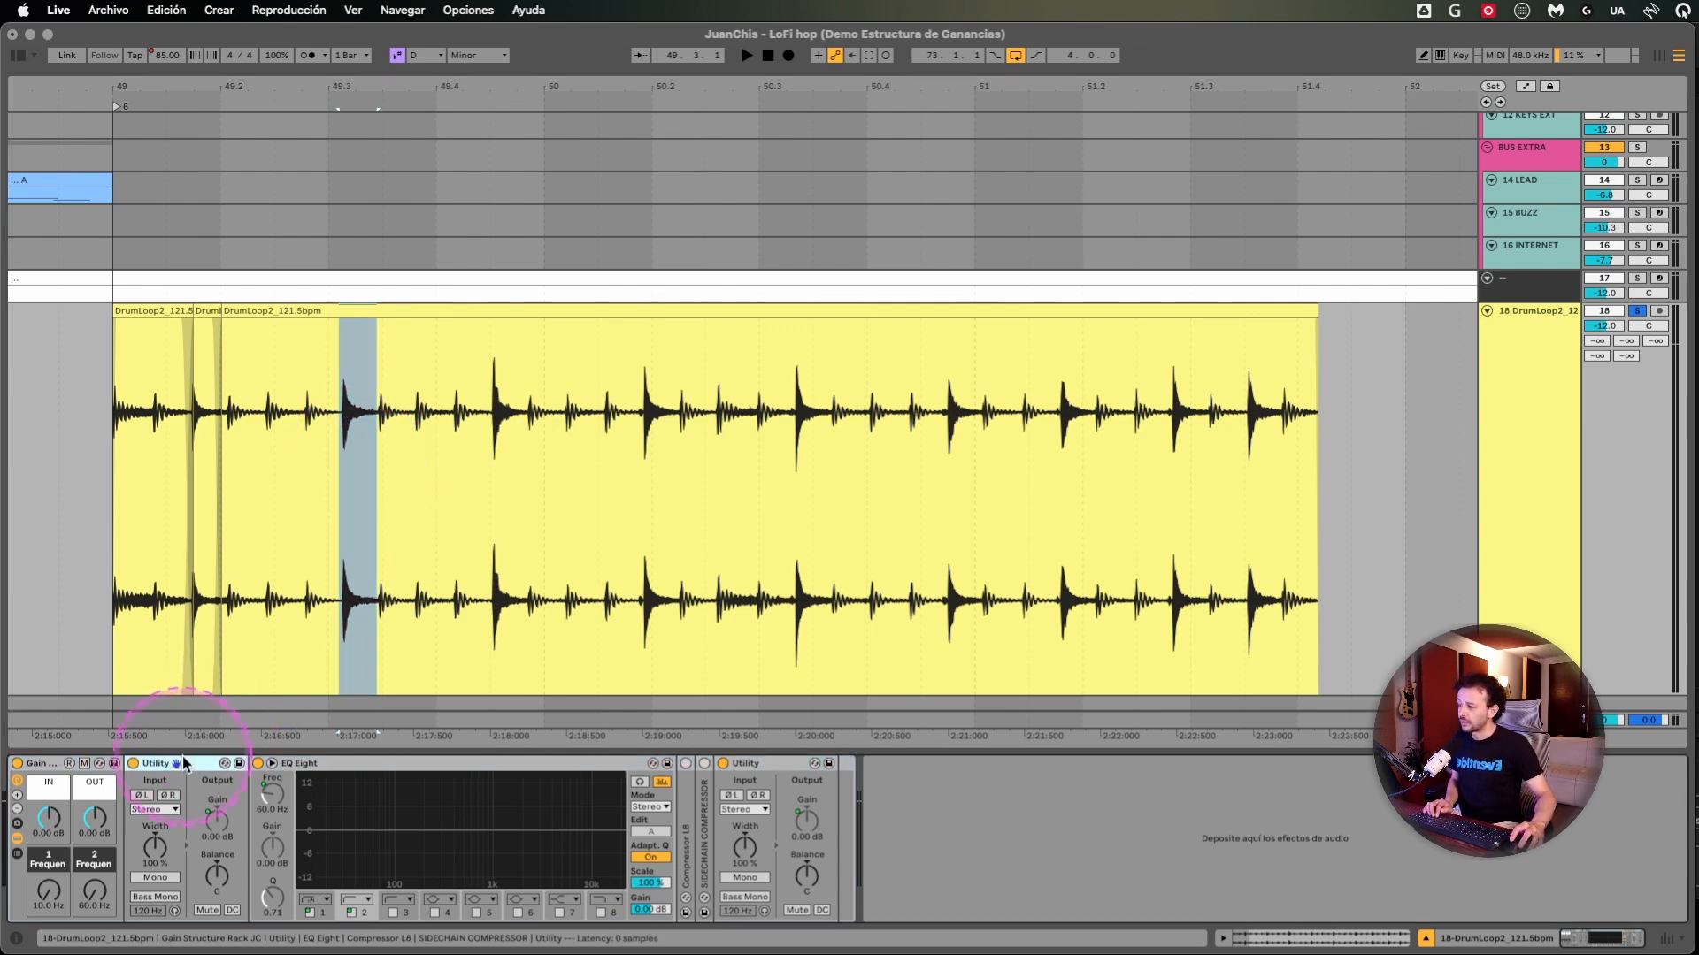
pyautogui.click(747, 762)
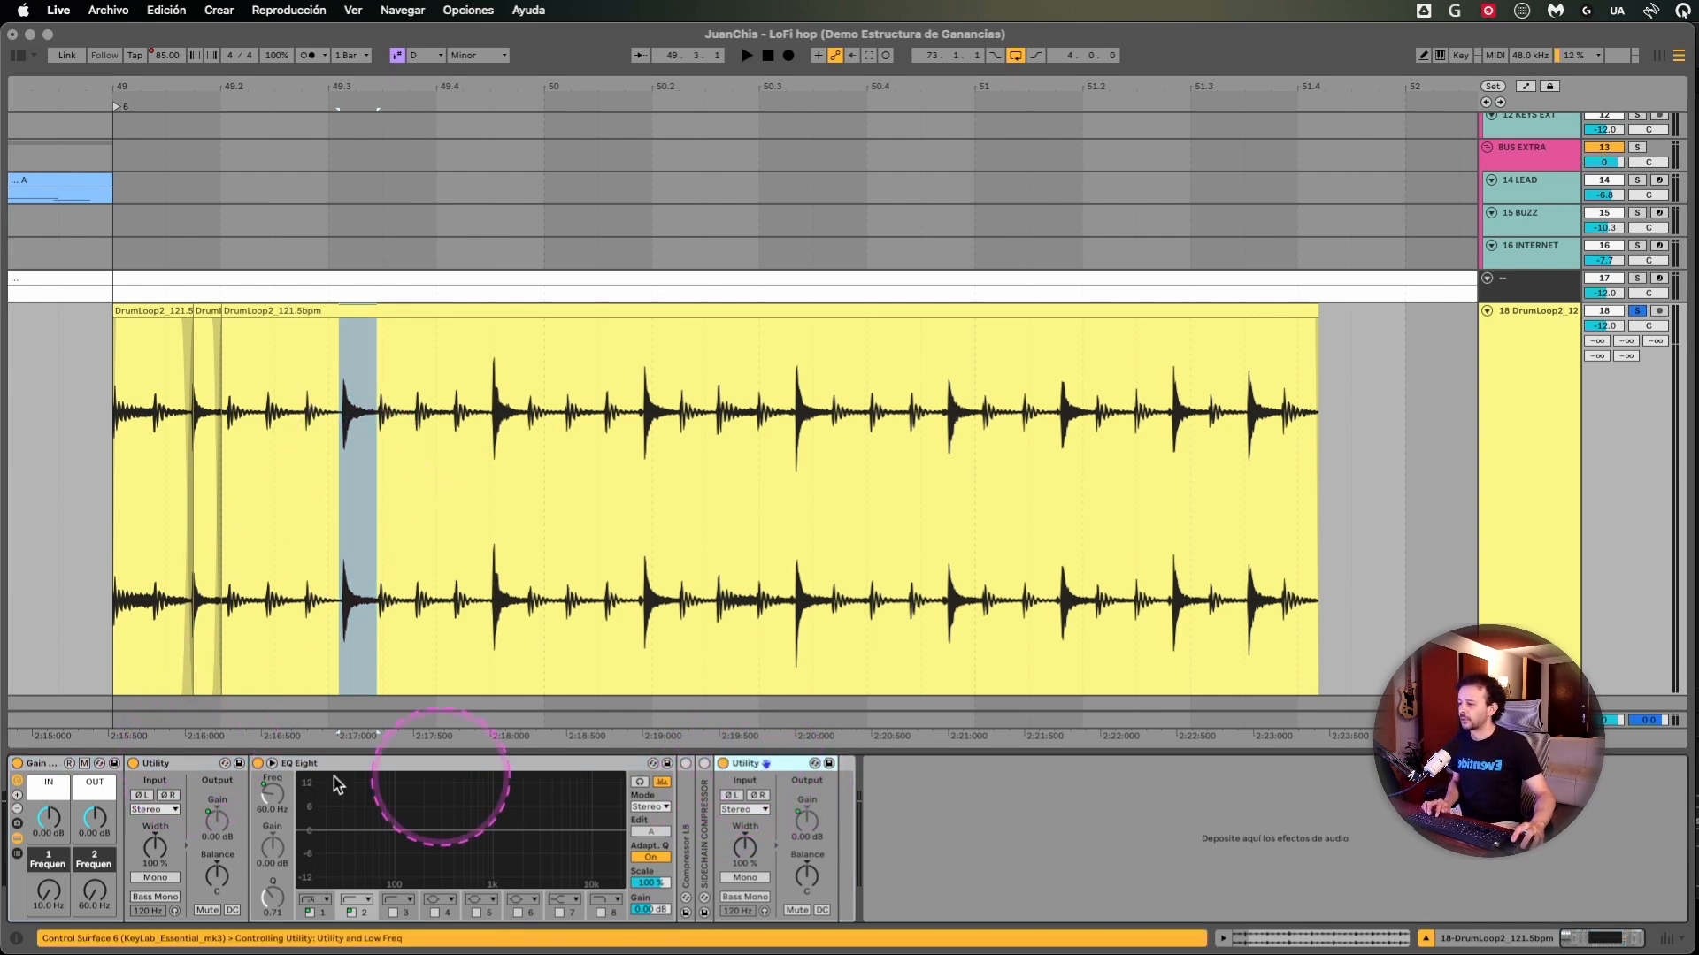
pyautogui.click(189, 761)
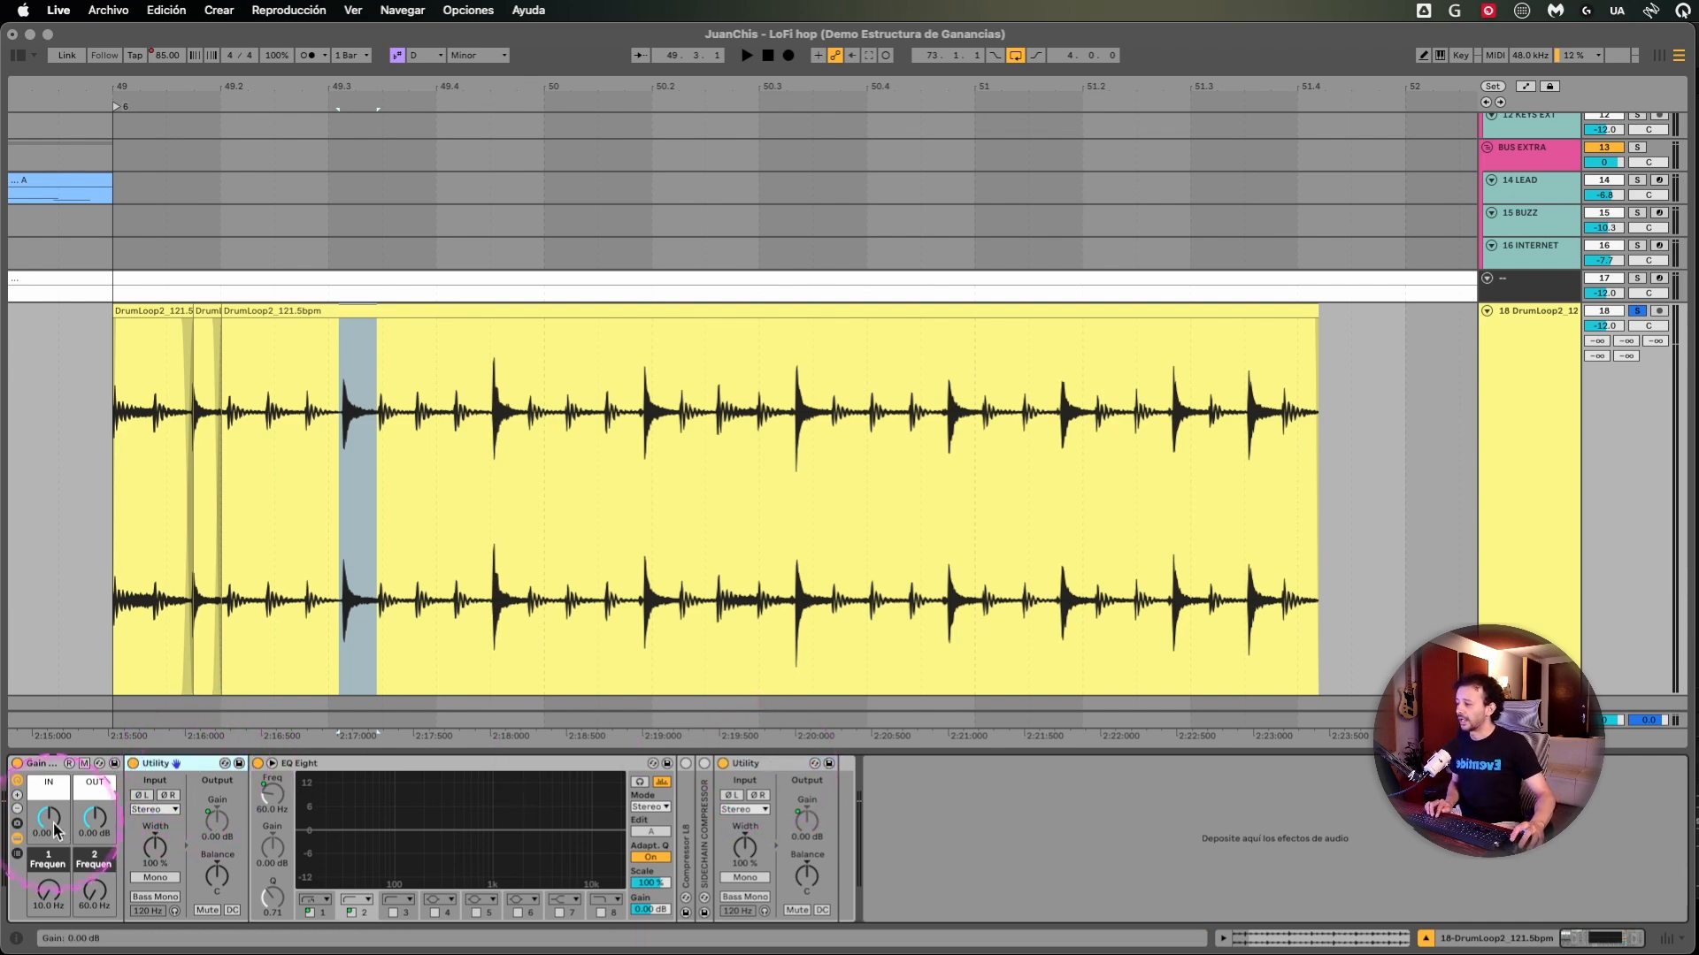
pyautogui.moveTo(54, 830); pyautogui.dragTo(54, 882)
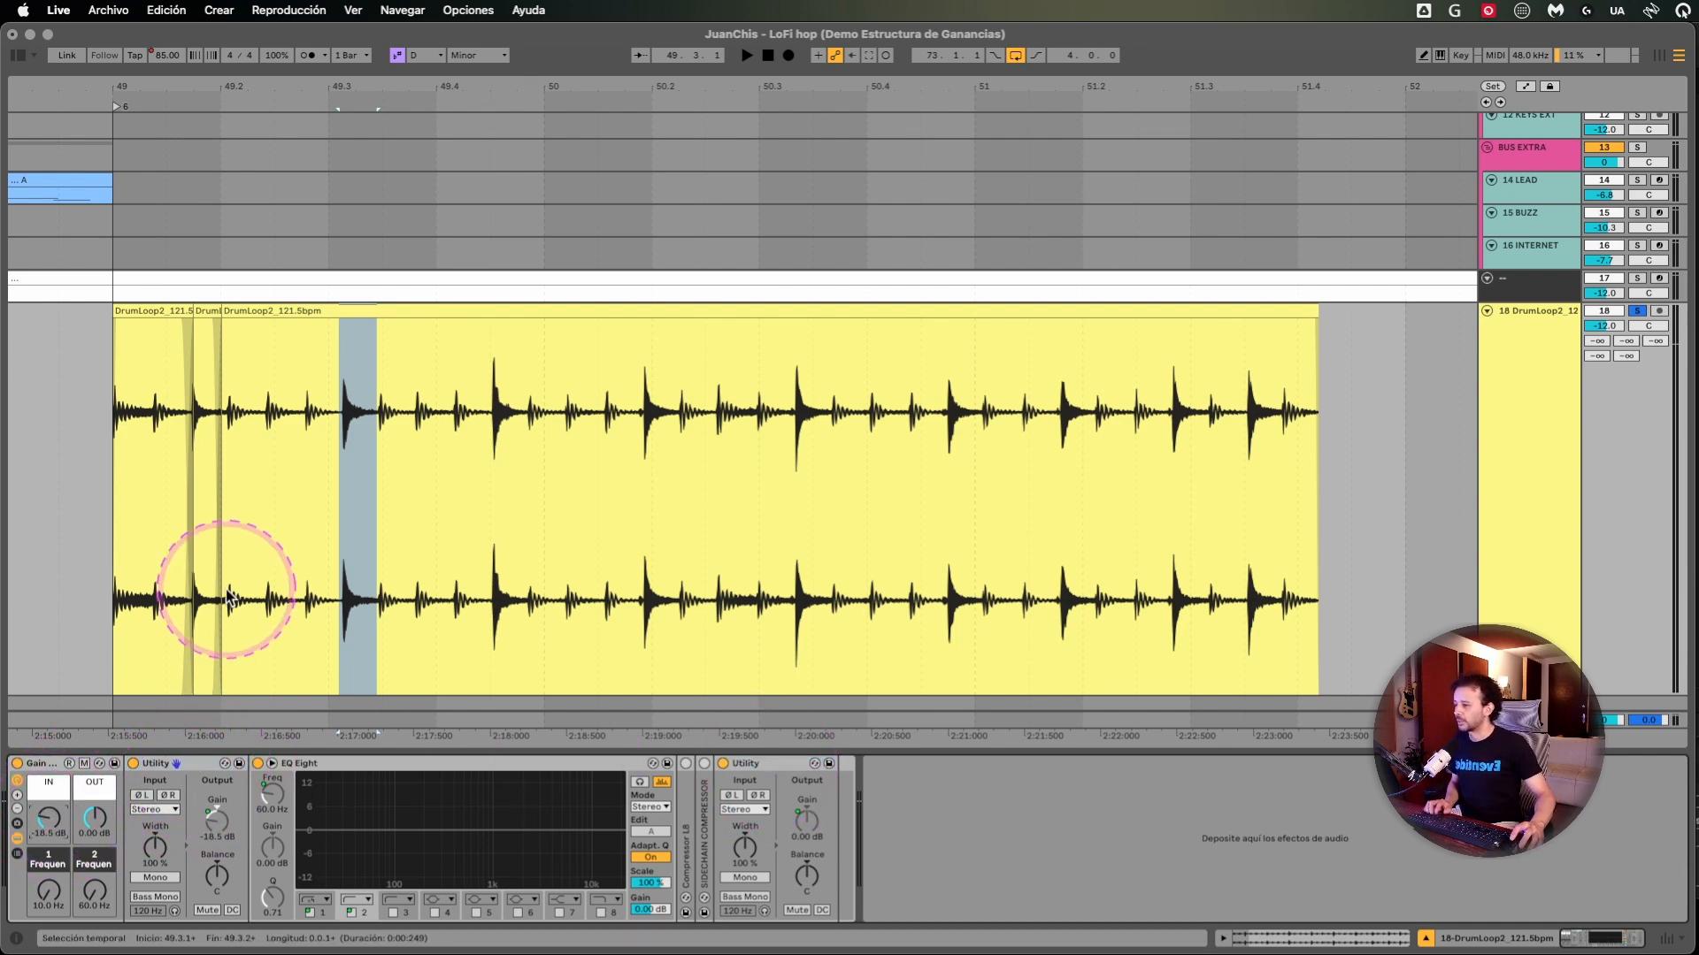
# - Show automation and draw a freehand curve for the rack's IN macro on track 18 from about 49.3 to 51.2
pyautogui.press('a')
pyautogui.click(334, 608)
pyautogui.press('b')
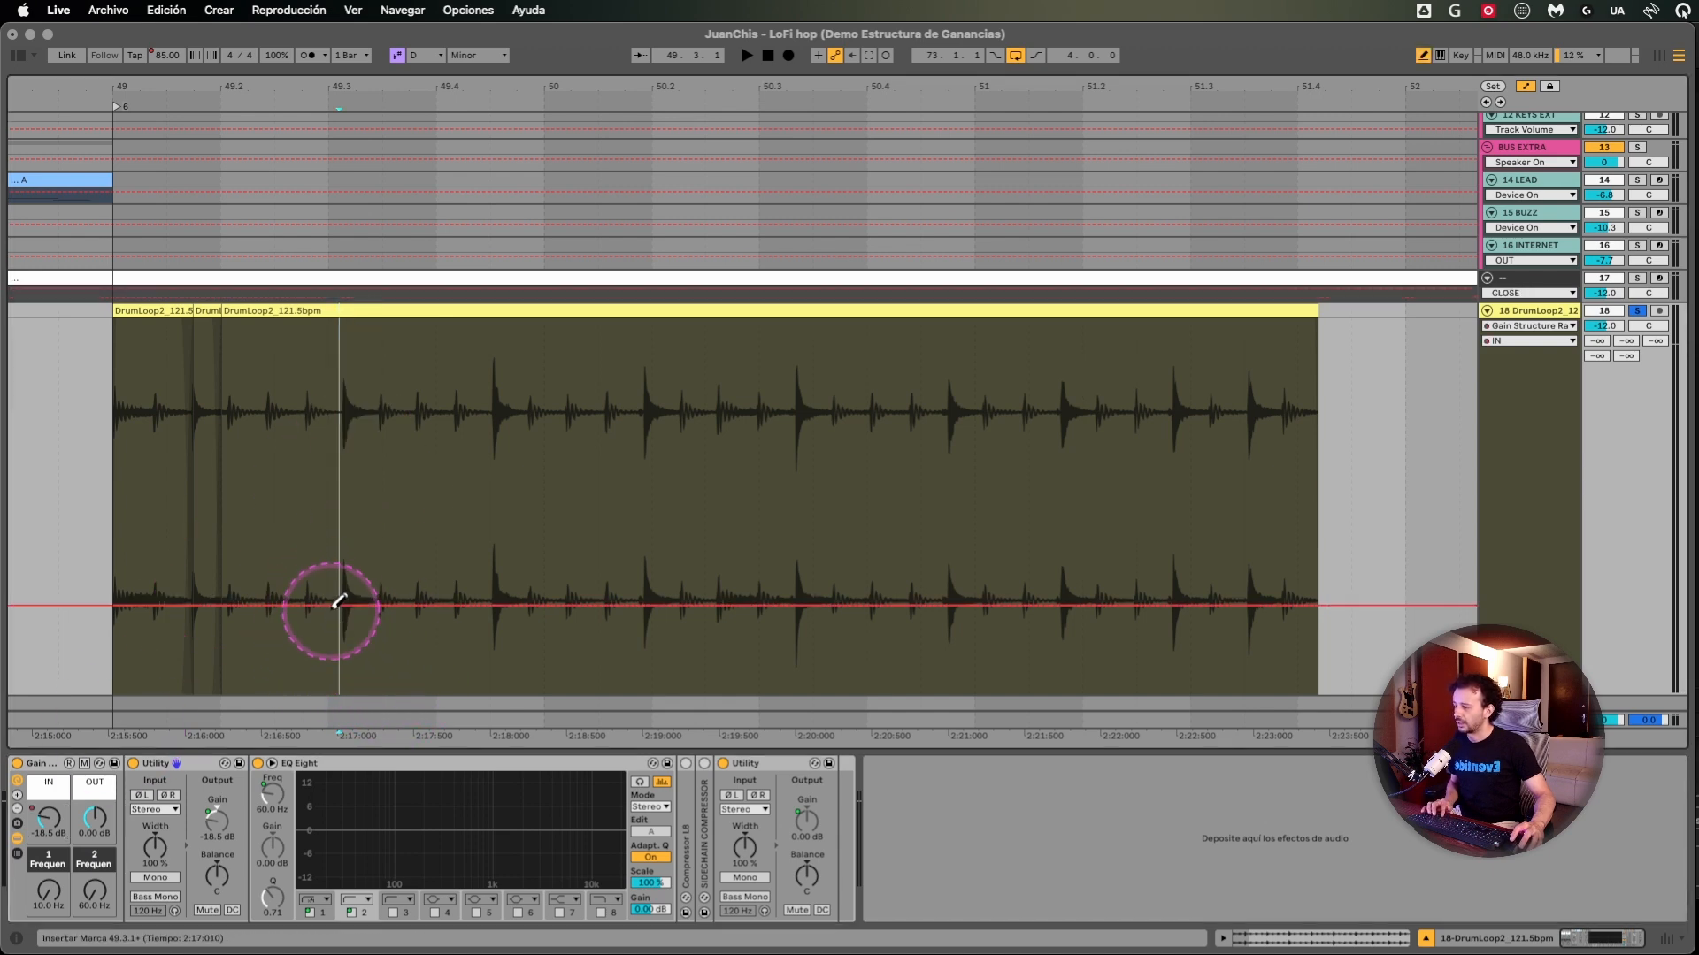
pyautogui.moveTo(339, 604)
pyautogui.mouseDown()
pyautogui.moveTo(807, 353)
pyautogui.moveTo(1113, 394)
pyautogui.mouseUp()
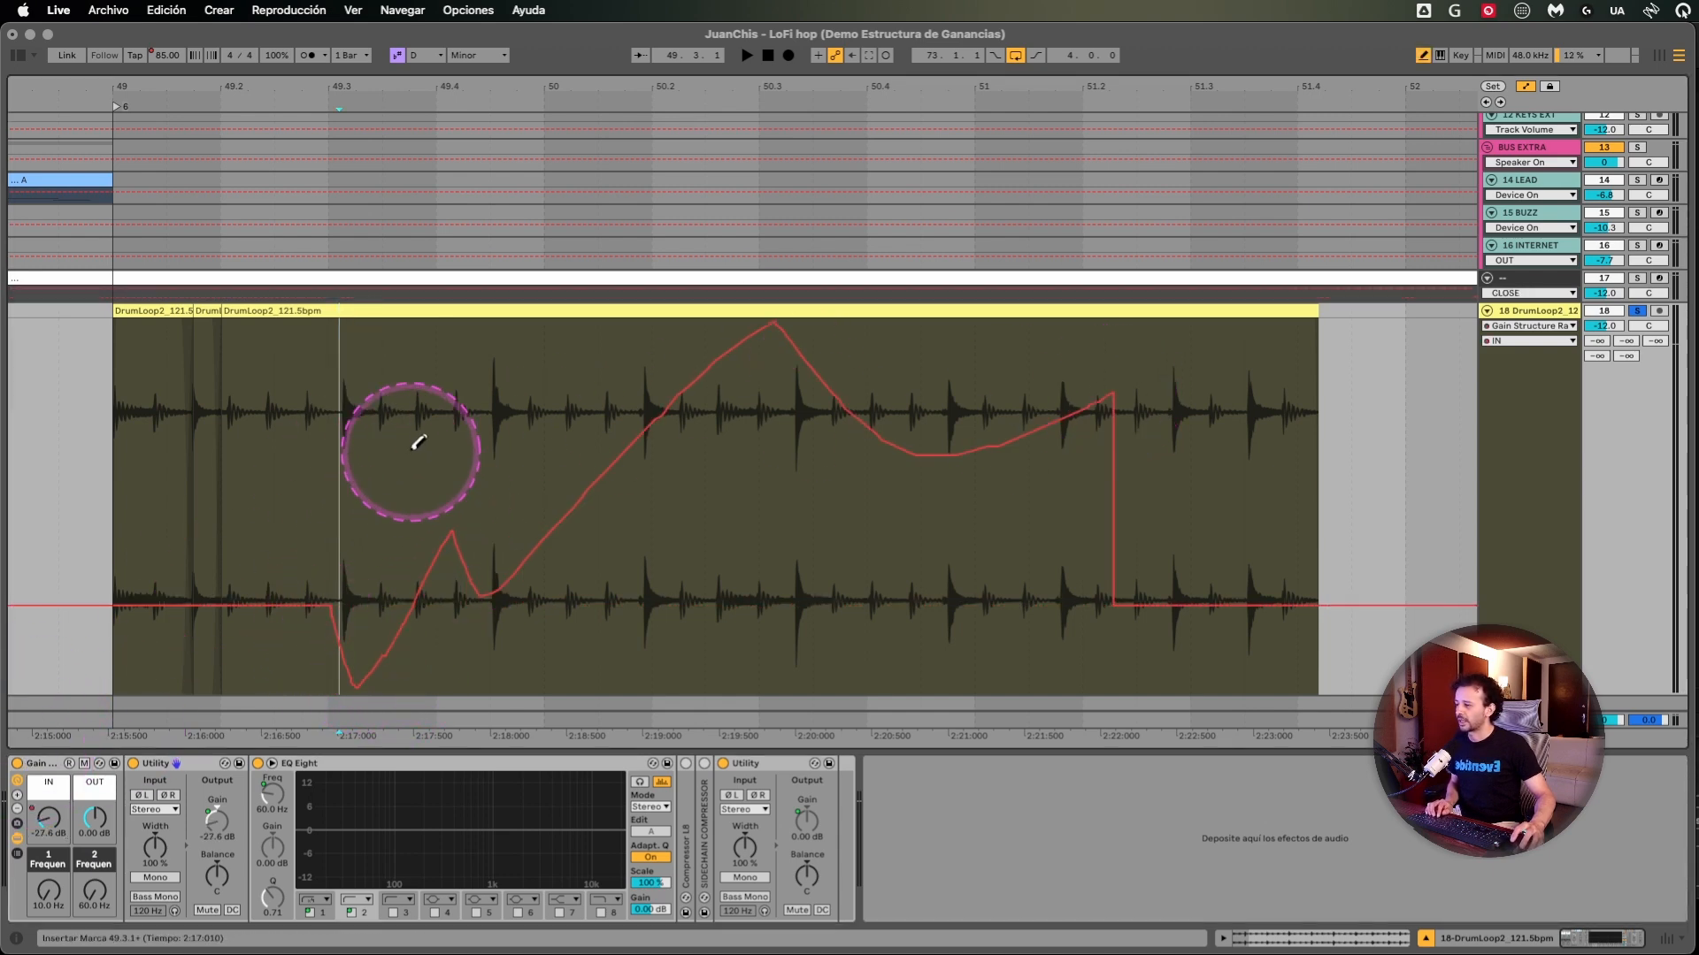
pyautogui.press('b')
# - Check the IN gain value at several positions along the drawn automation curve
pyautogui.click(475, 445)
pyautogui.click(693, 469)
pyautogui.click(786, 496)
pyautogui.click(1015, 532)
pyautogui.click(779, 500)
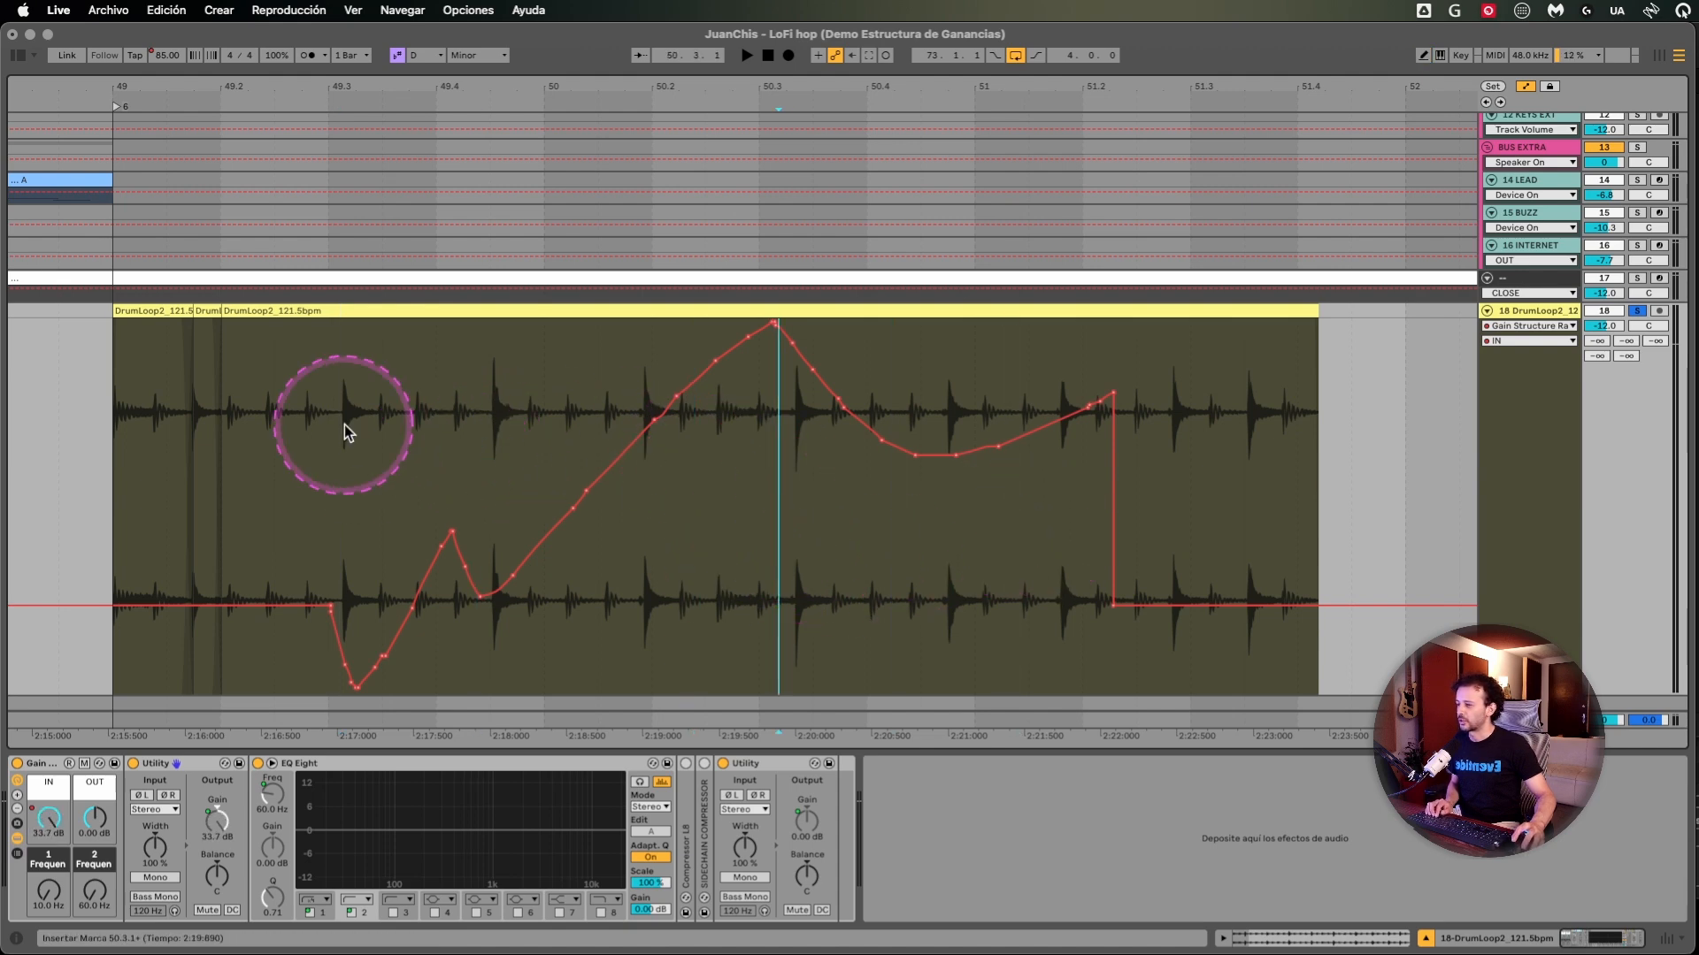
pyautogui.click(433, 430)
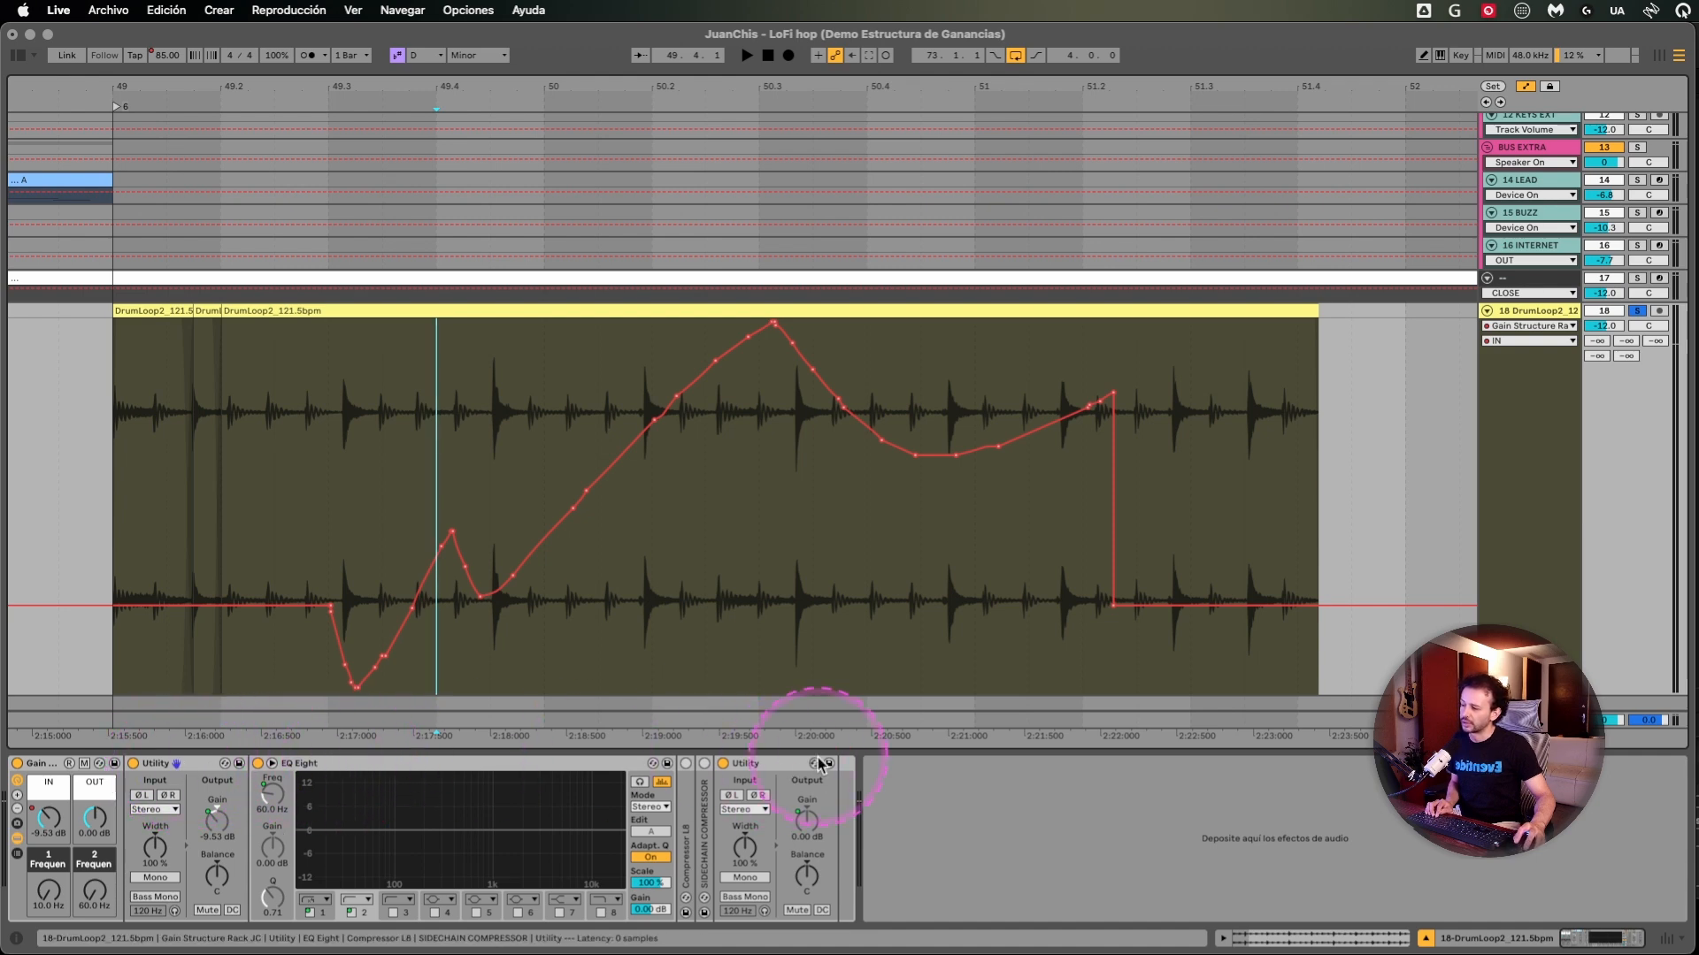
# - Examine the last Utility's Gain control on track 18 and compare it with the track's fader in the Session view
pyautogui.click(744, 764)
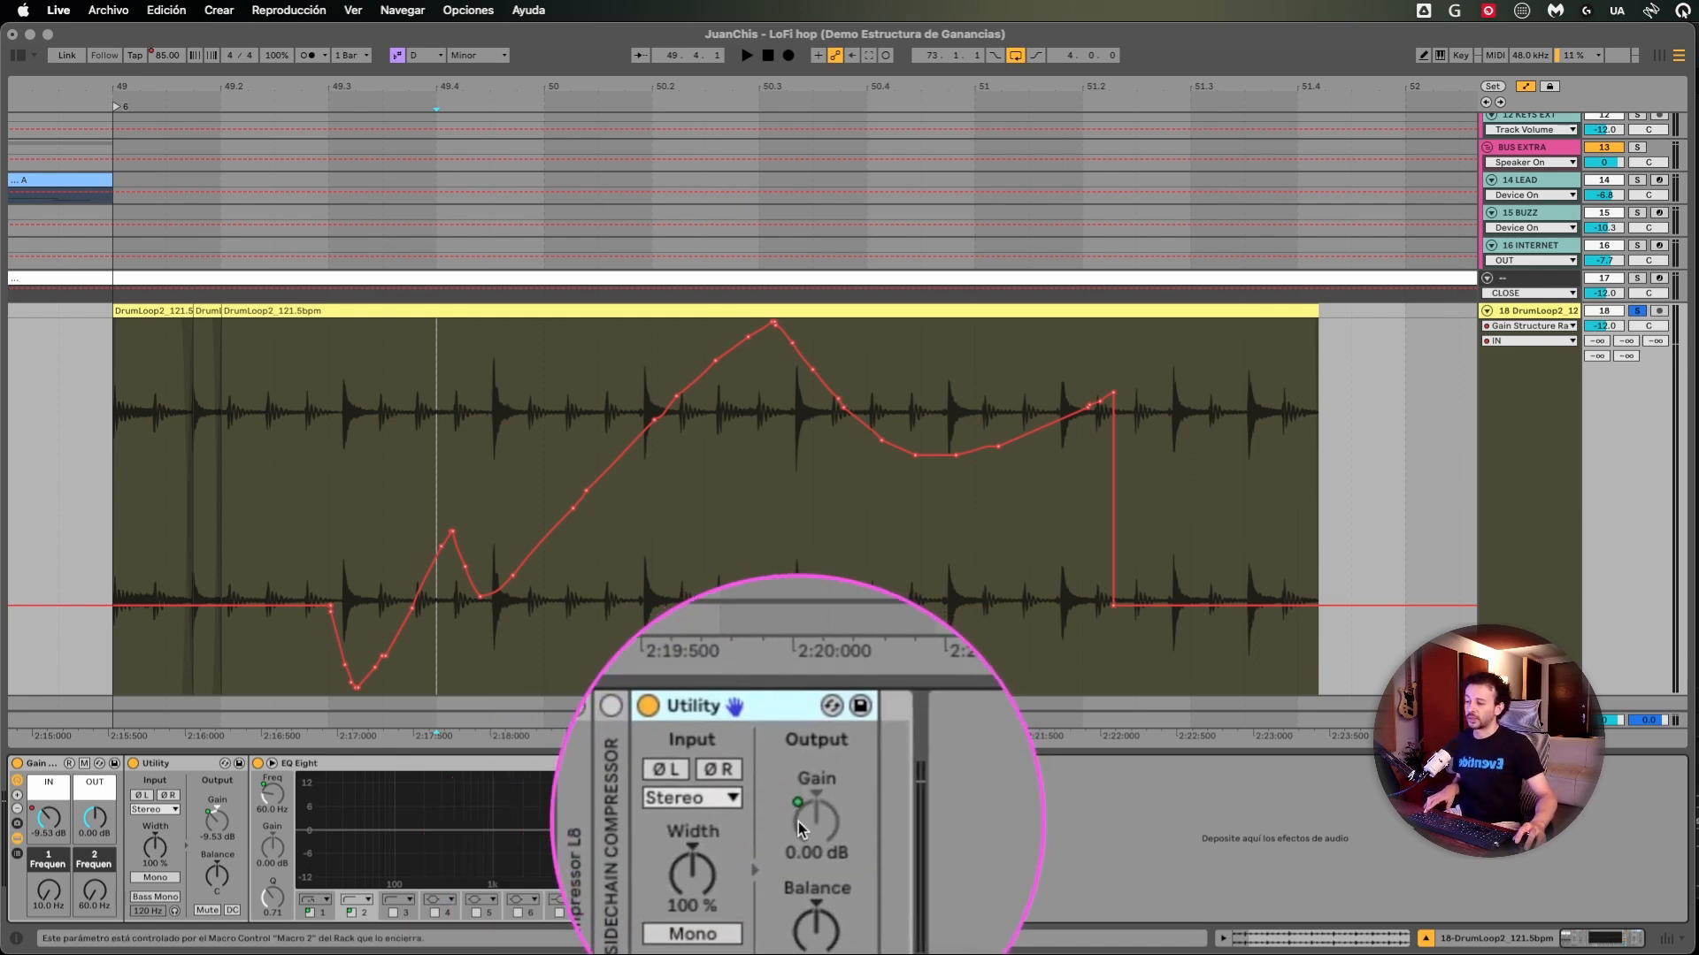
pyautogui.press('Tab')
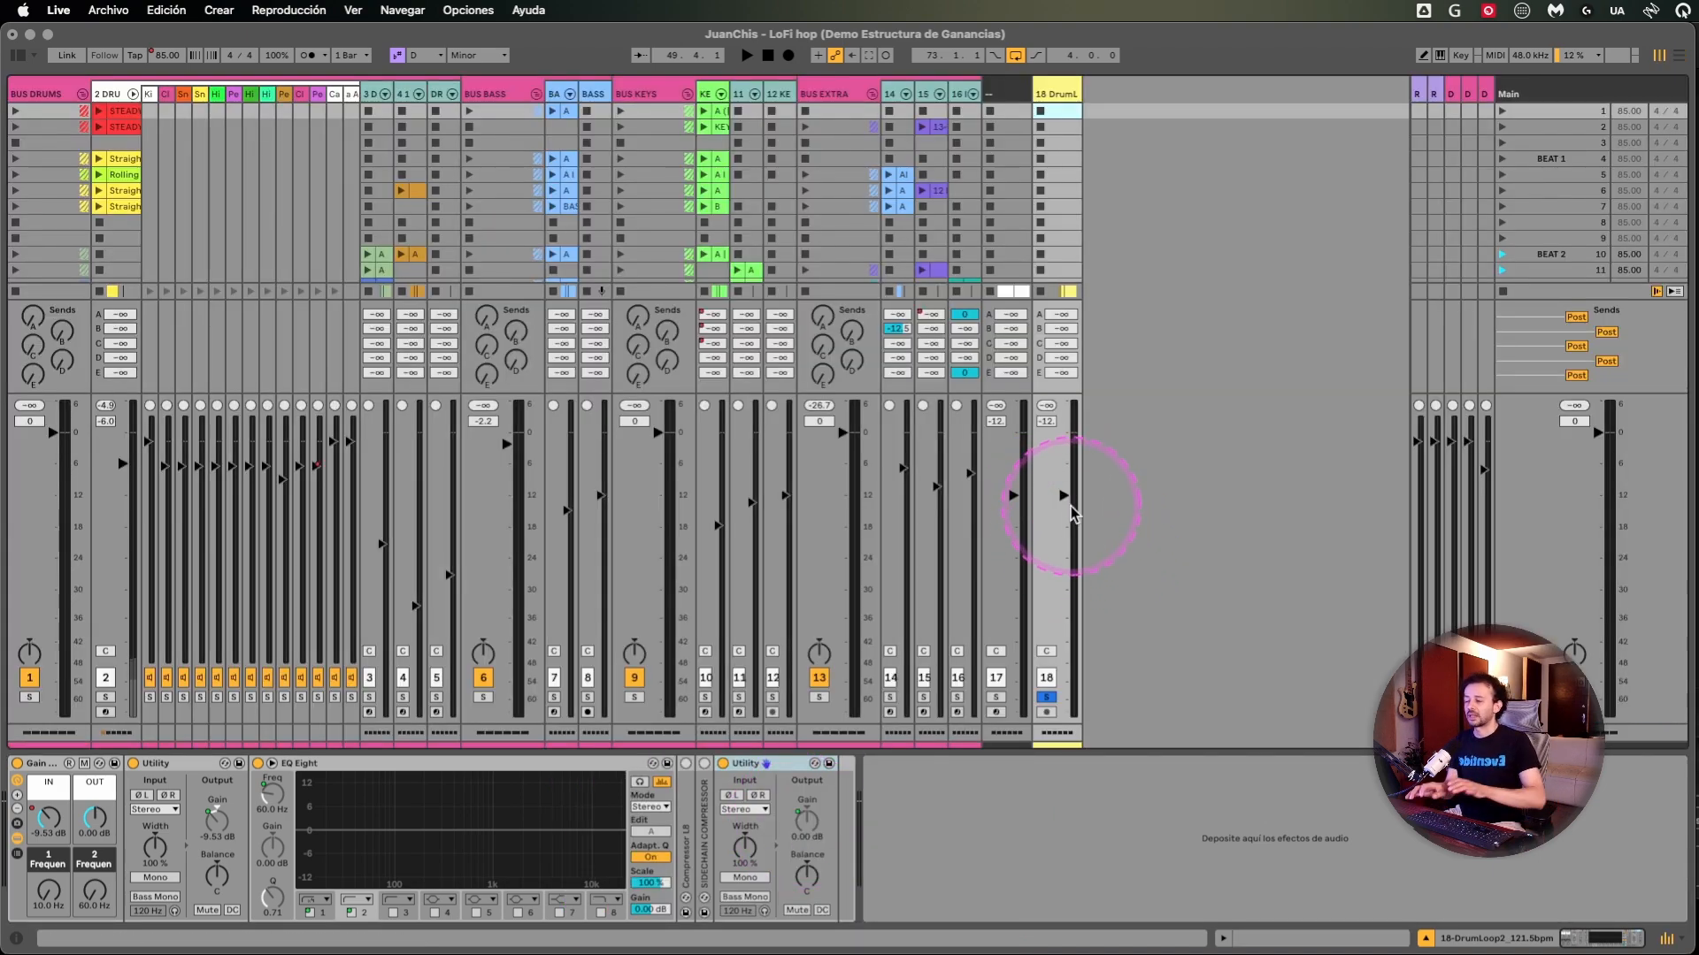
pyautogui.click(806, 824)
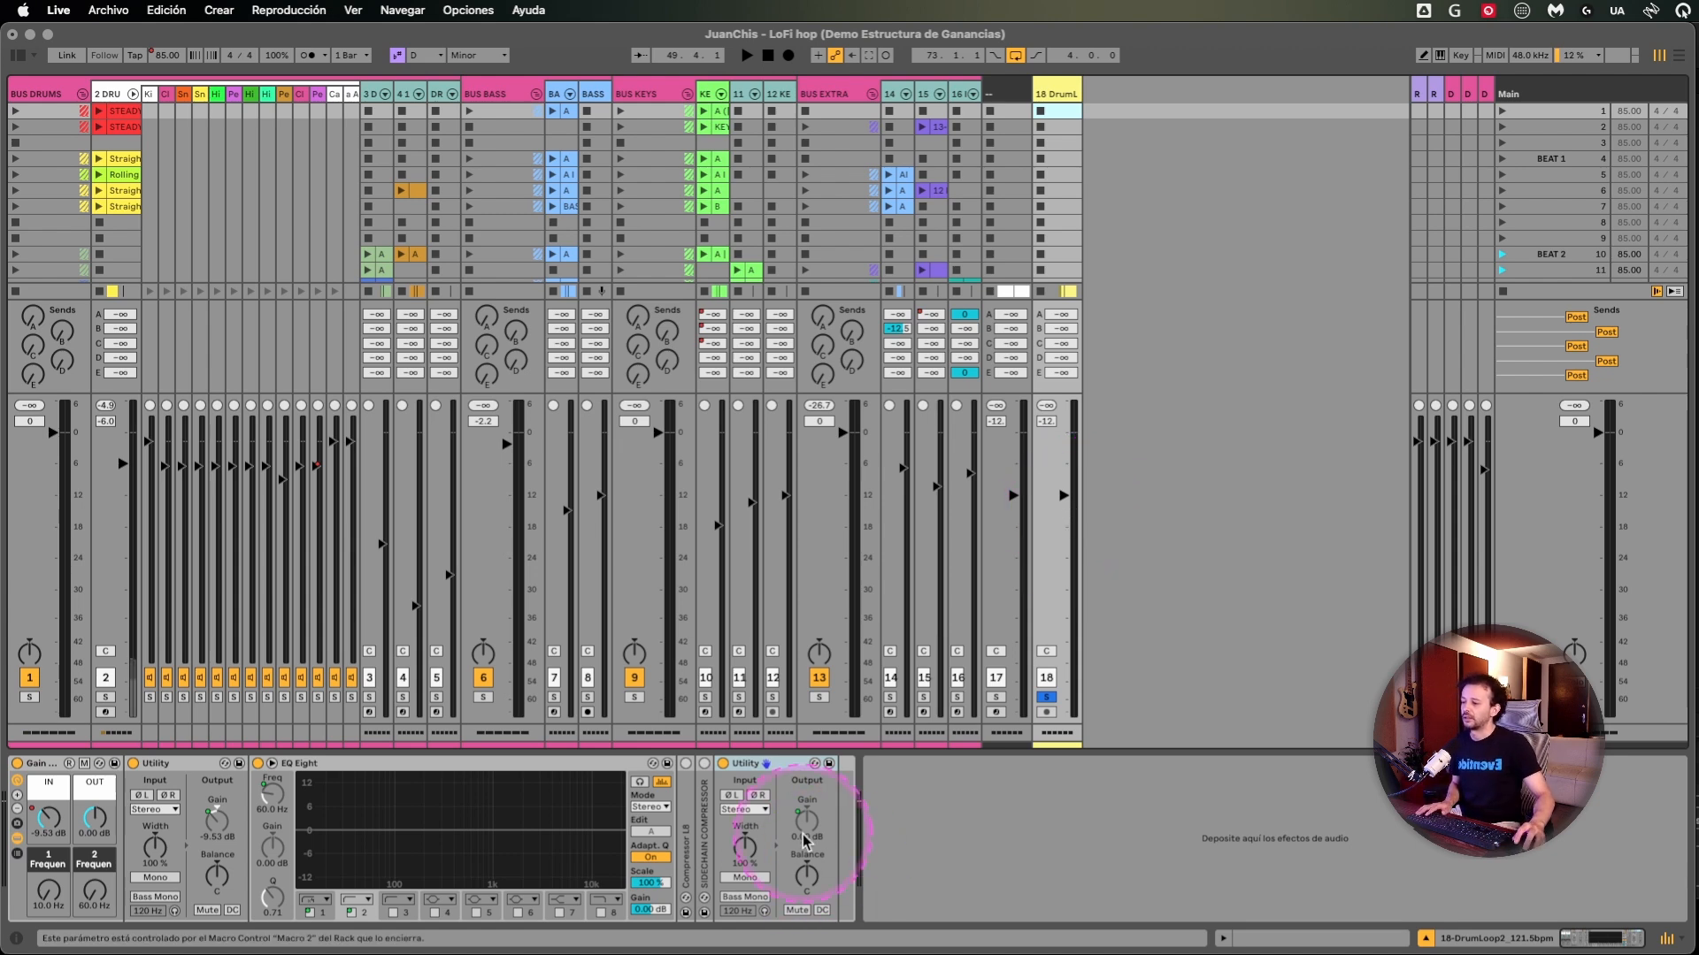
pyautogui.press('Tab')
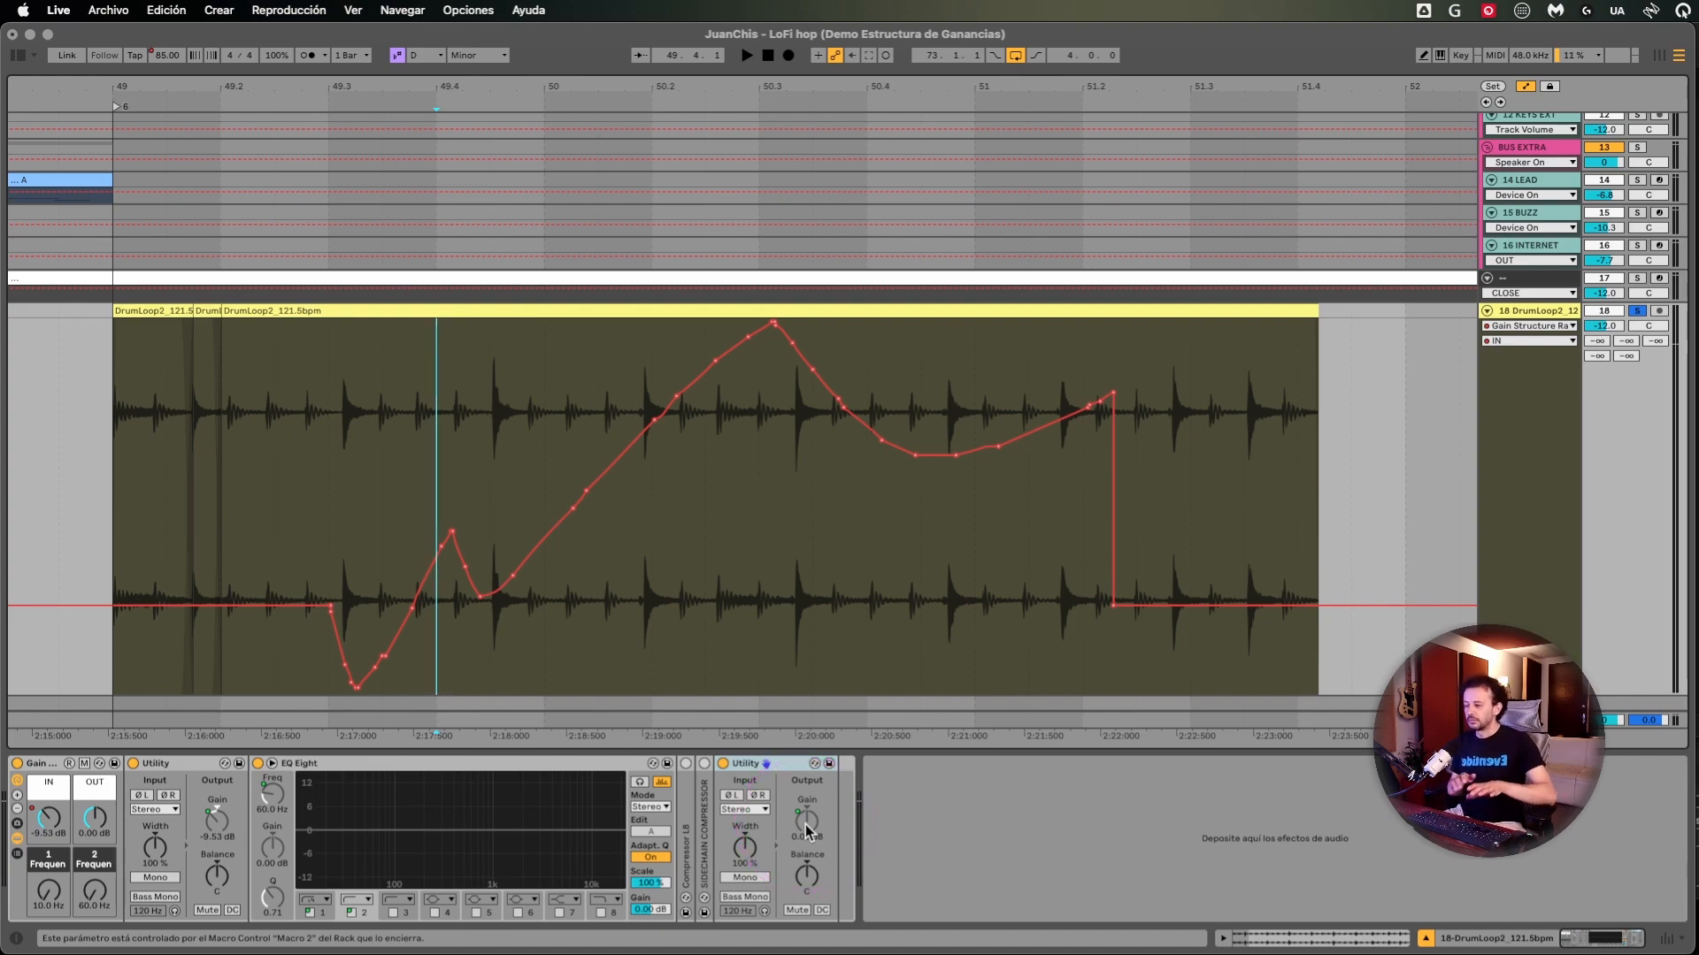
pyautogui.press('Tab')
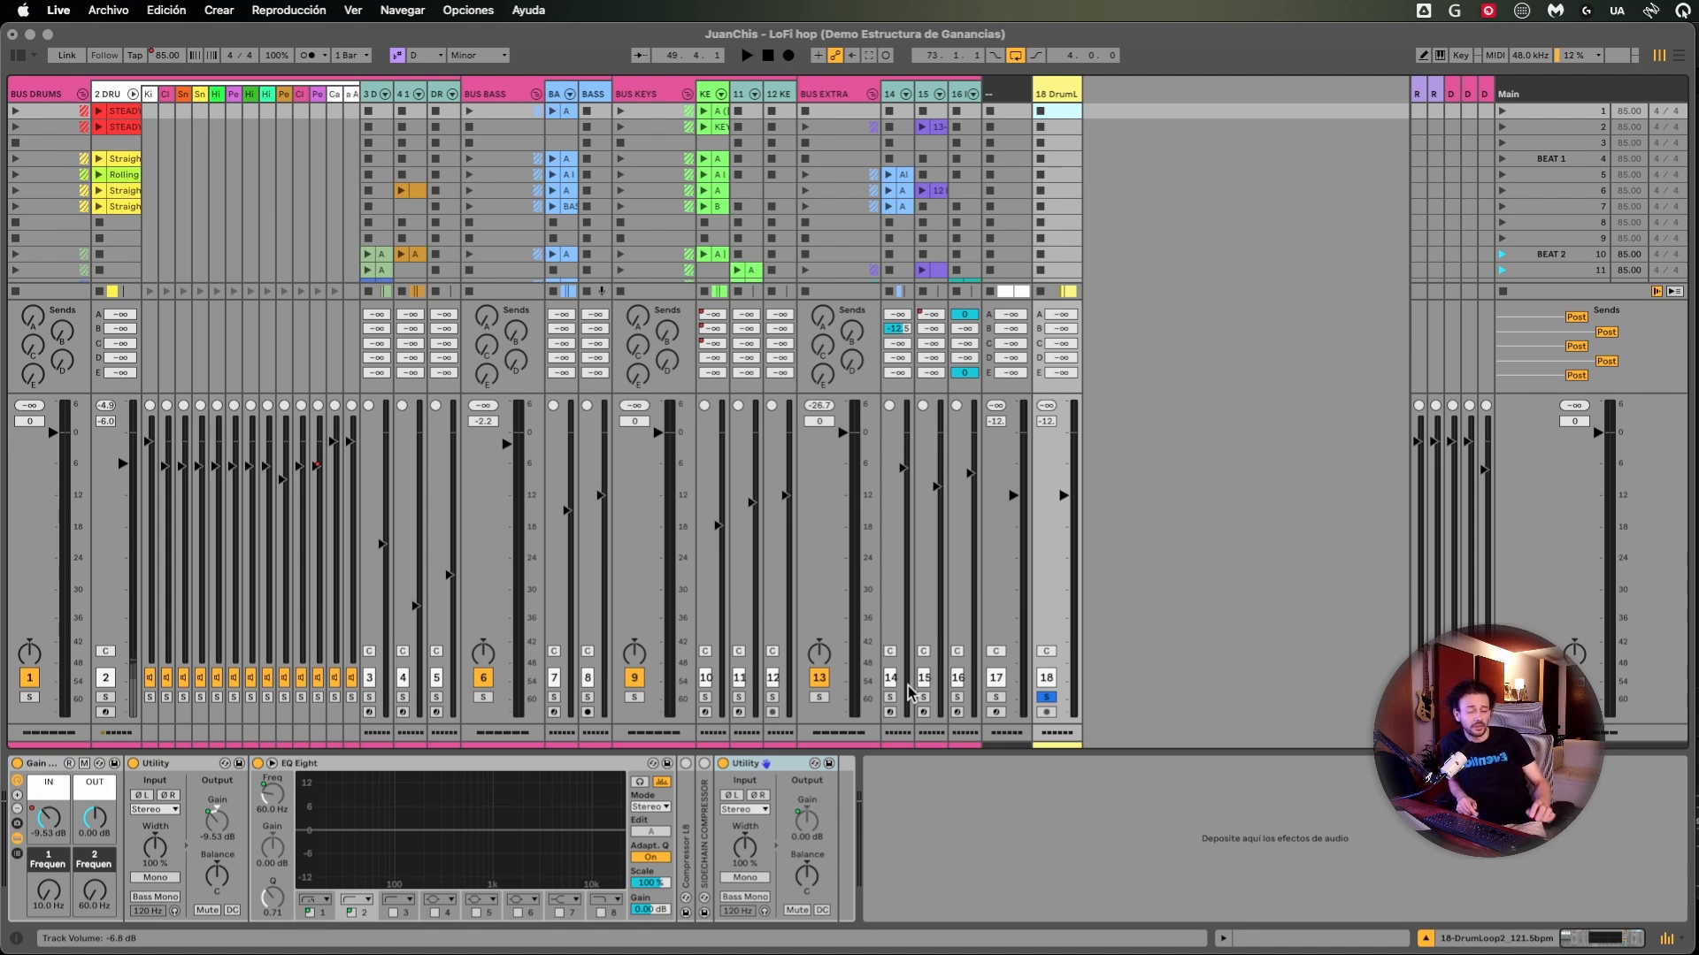
# - Fold all the group tracks in the Session view so only the buses and ungrouped tracks remain
pyautogui.click(1254, 630)
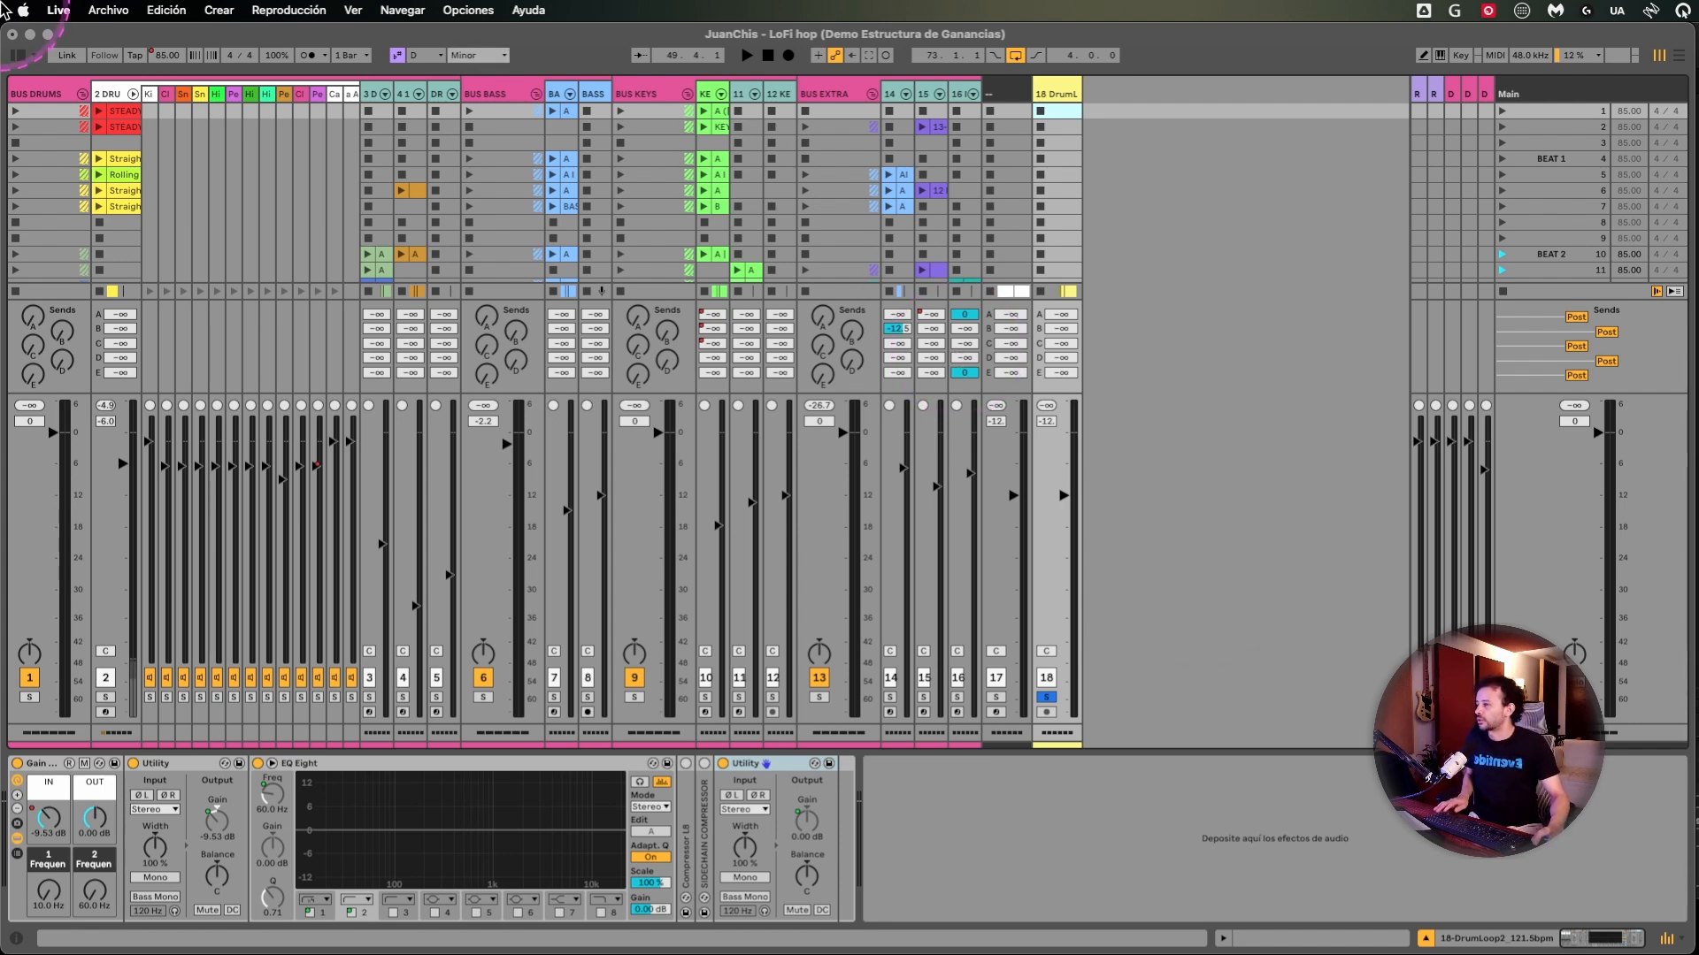
pyautogui.click(872, 155)
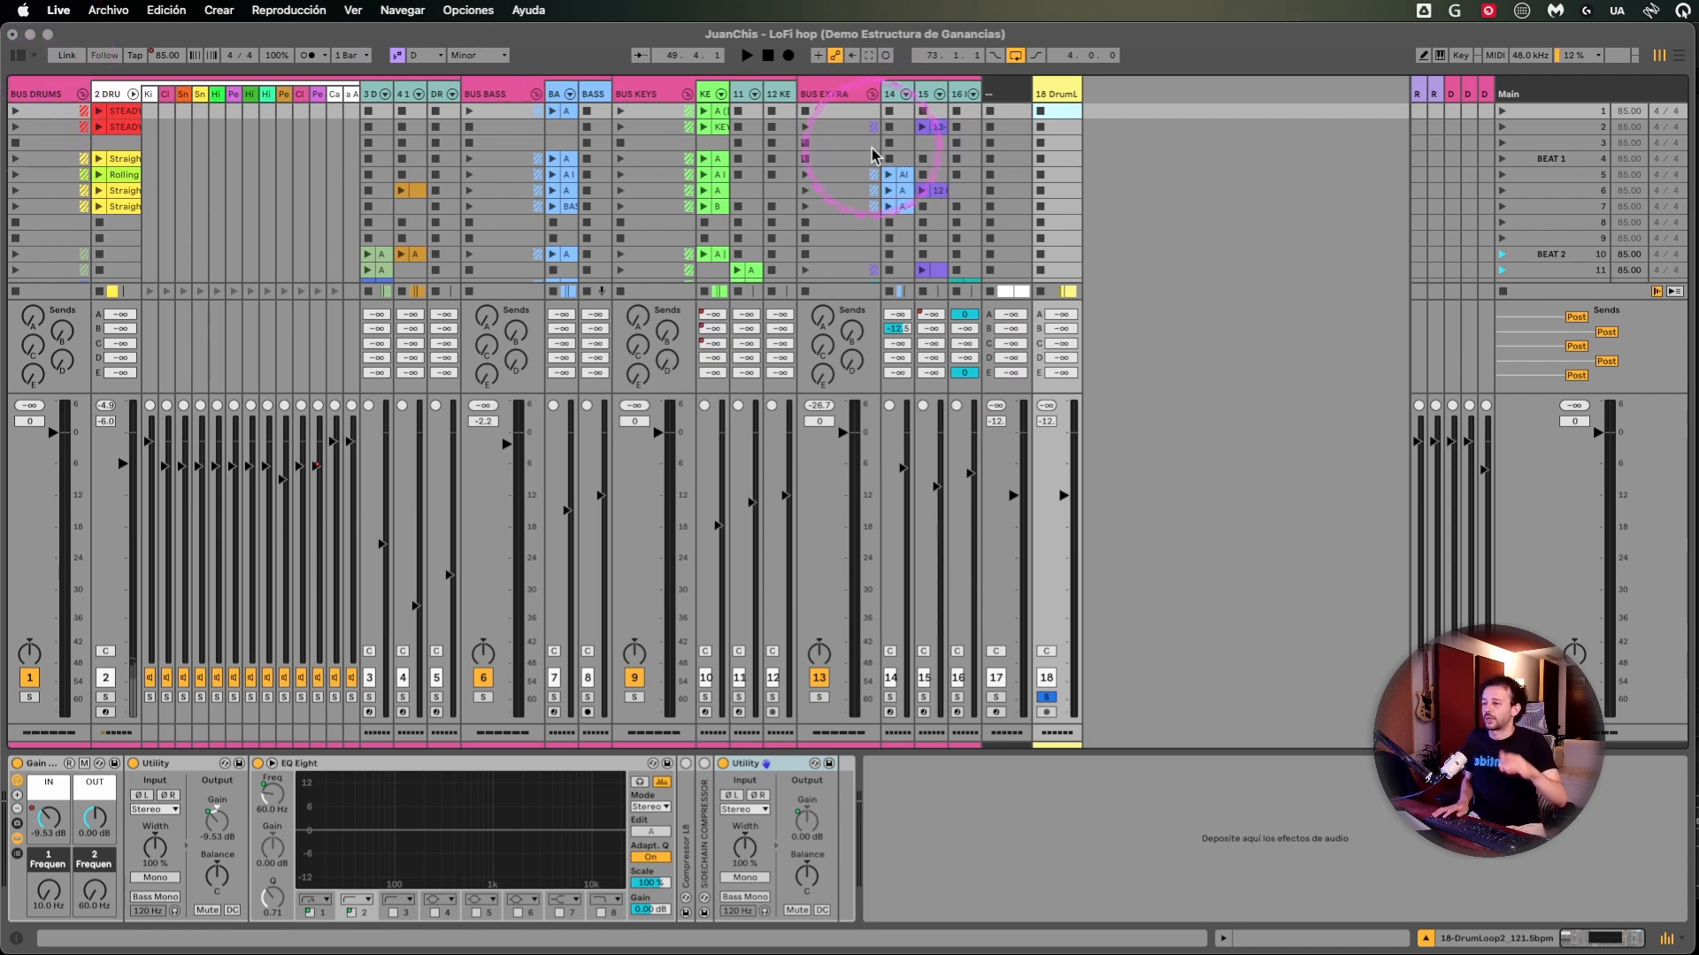
pyautogui.keyDown('alt'); pyautogui.click(82, 94); pyautogui.keyUp('alt')
# - Try lowering all track faders together, taking BUS EXTRA to -2.9 dB, and undo the change
pyautogui.click(302, 435)
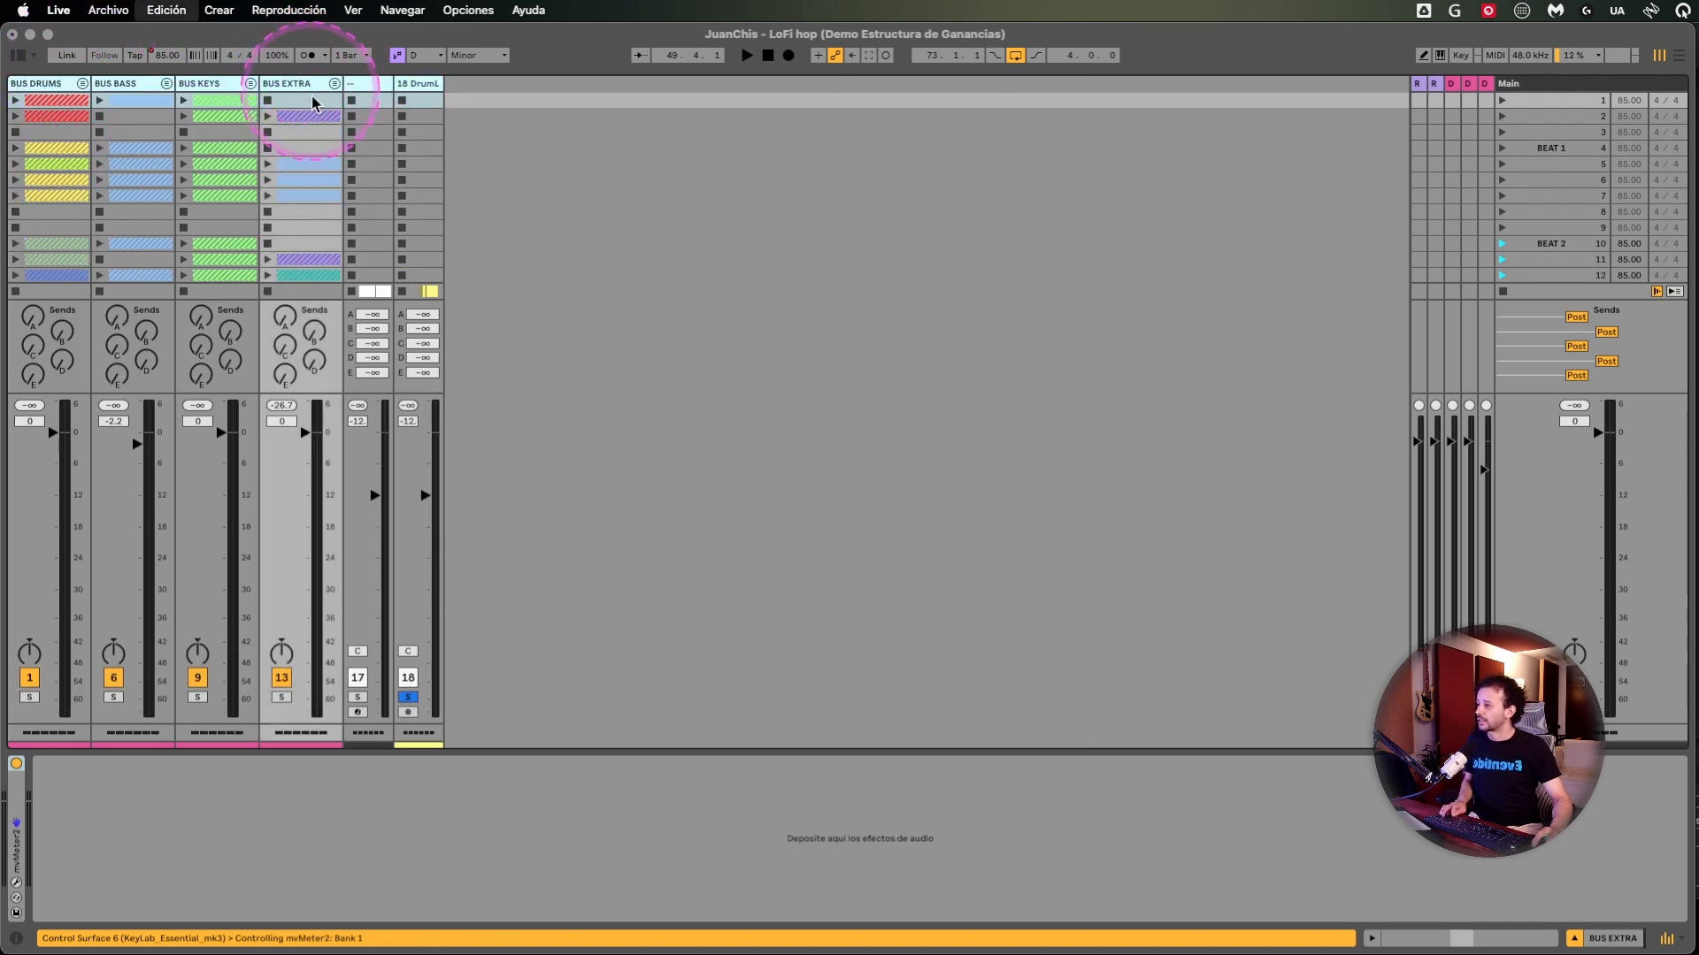
pyautogui.moveTo(302, 435); pyautogui.dragTo(302, 451)
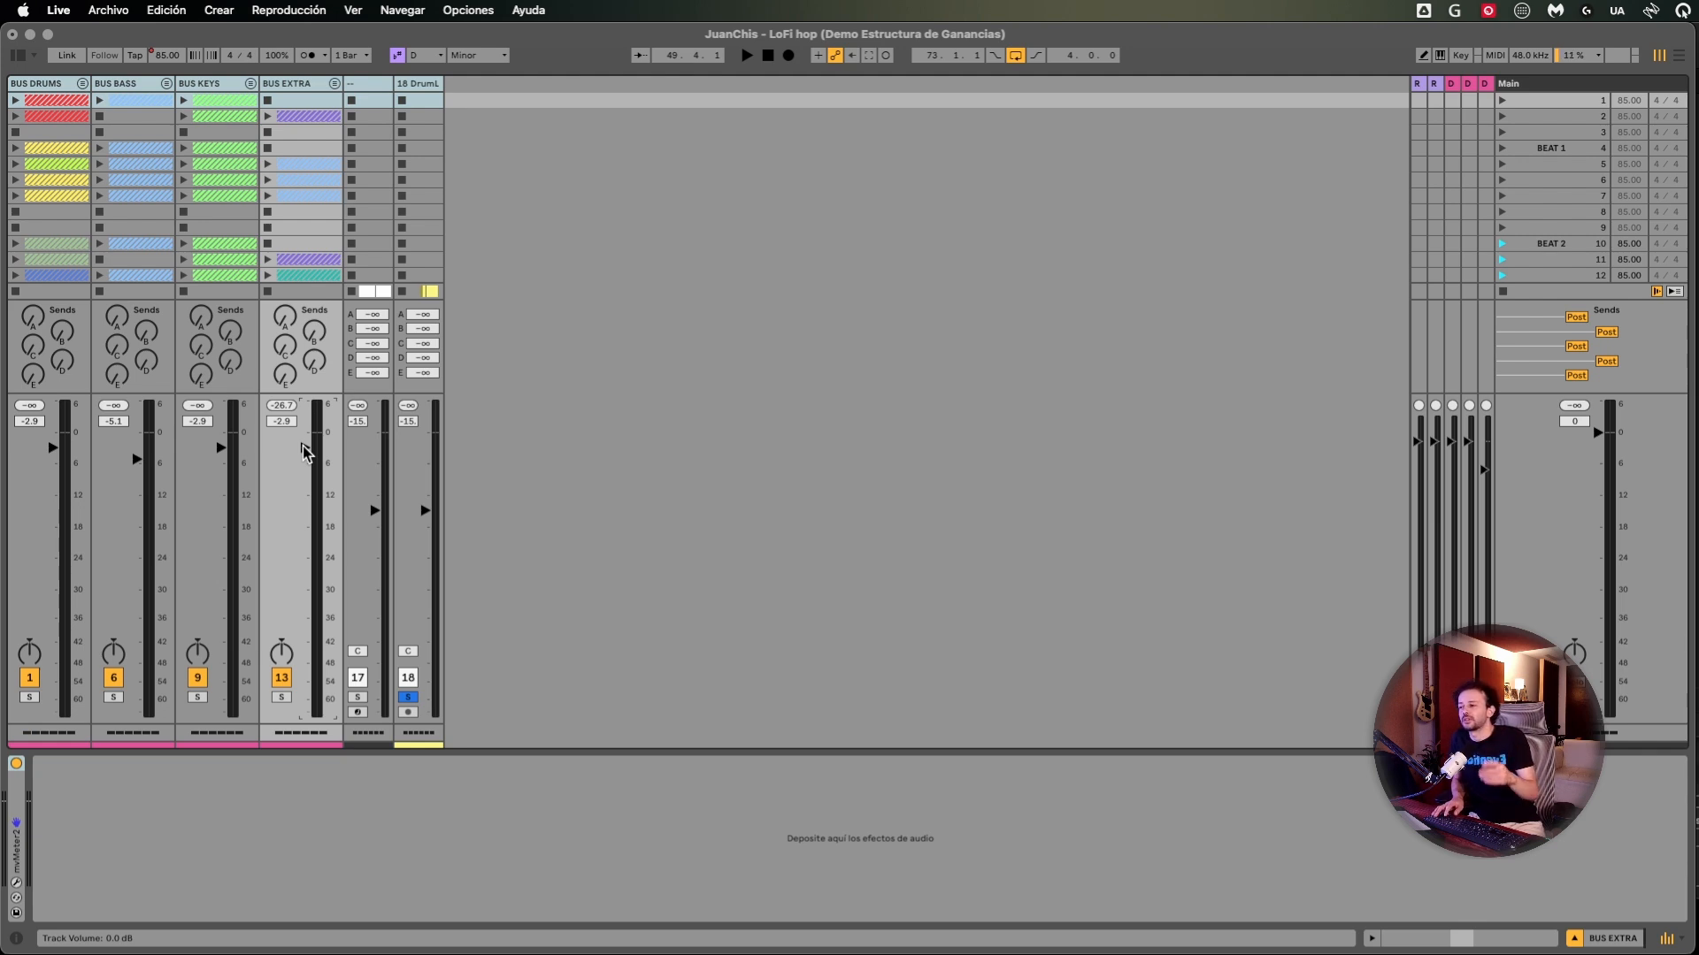
pyautogui.press('super+z')
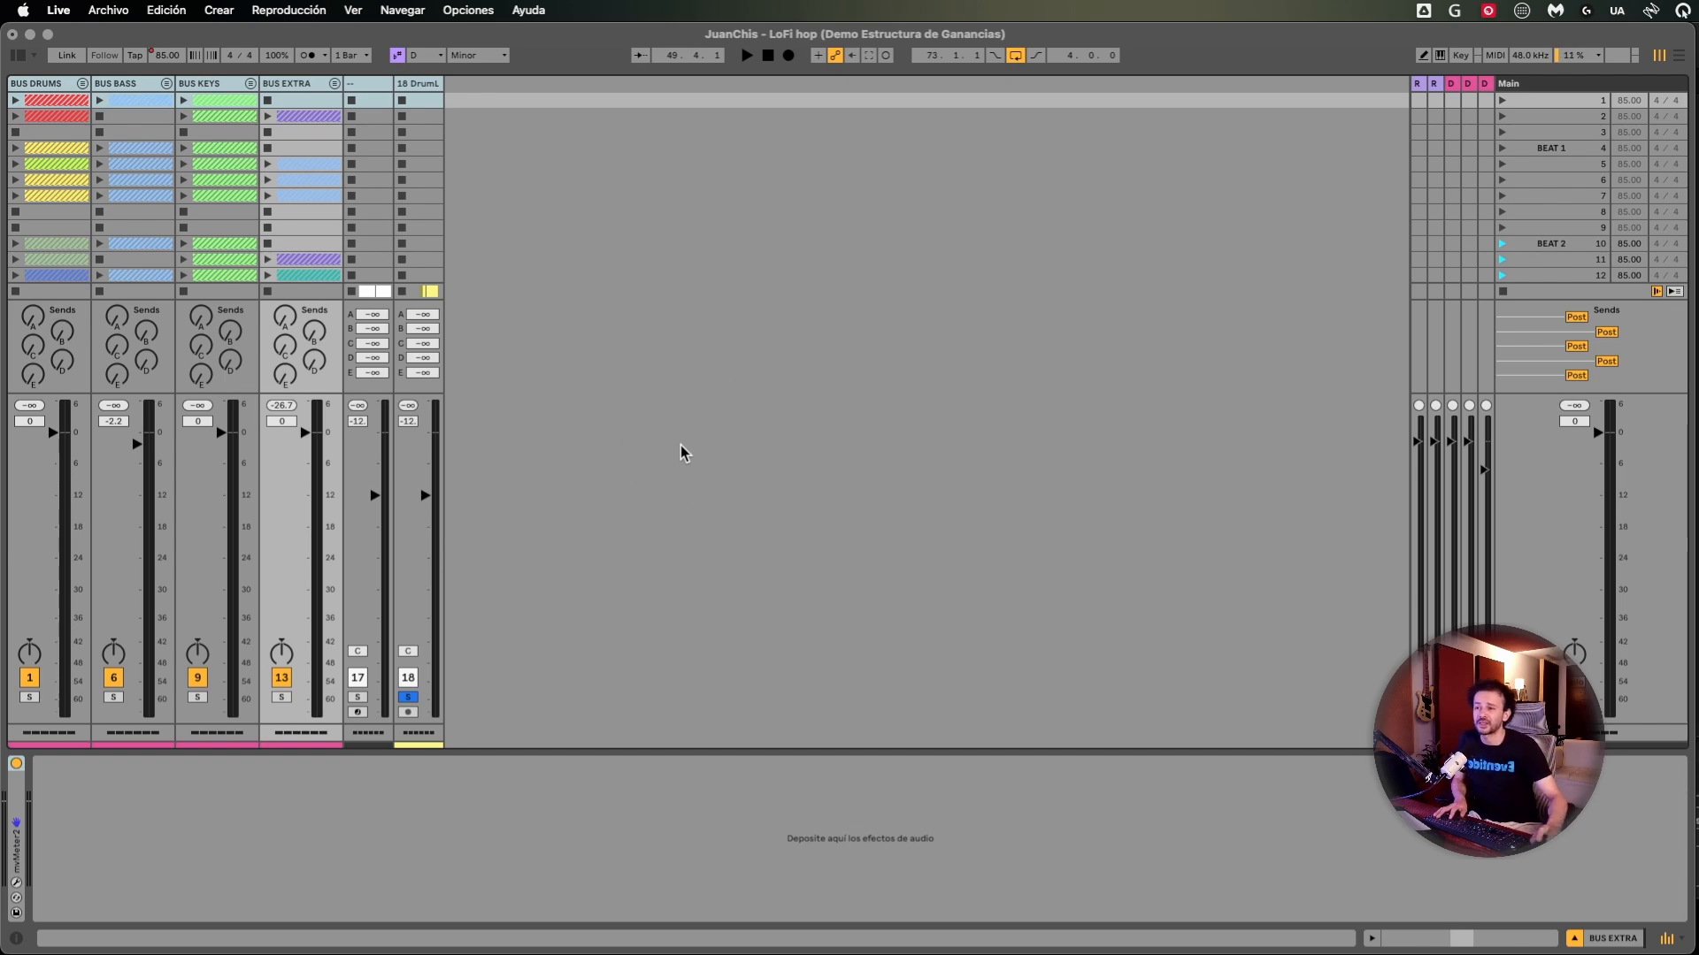
# - Unfold the BUS KEYS and BUS DRUMS groups and show the Main track's device chain
pyautogui.click(1557, 131)
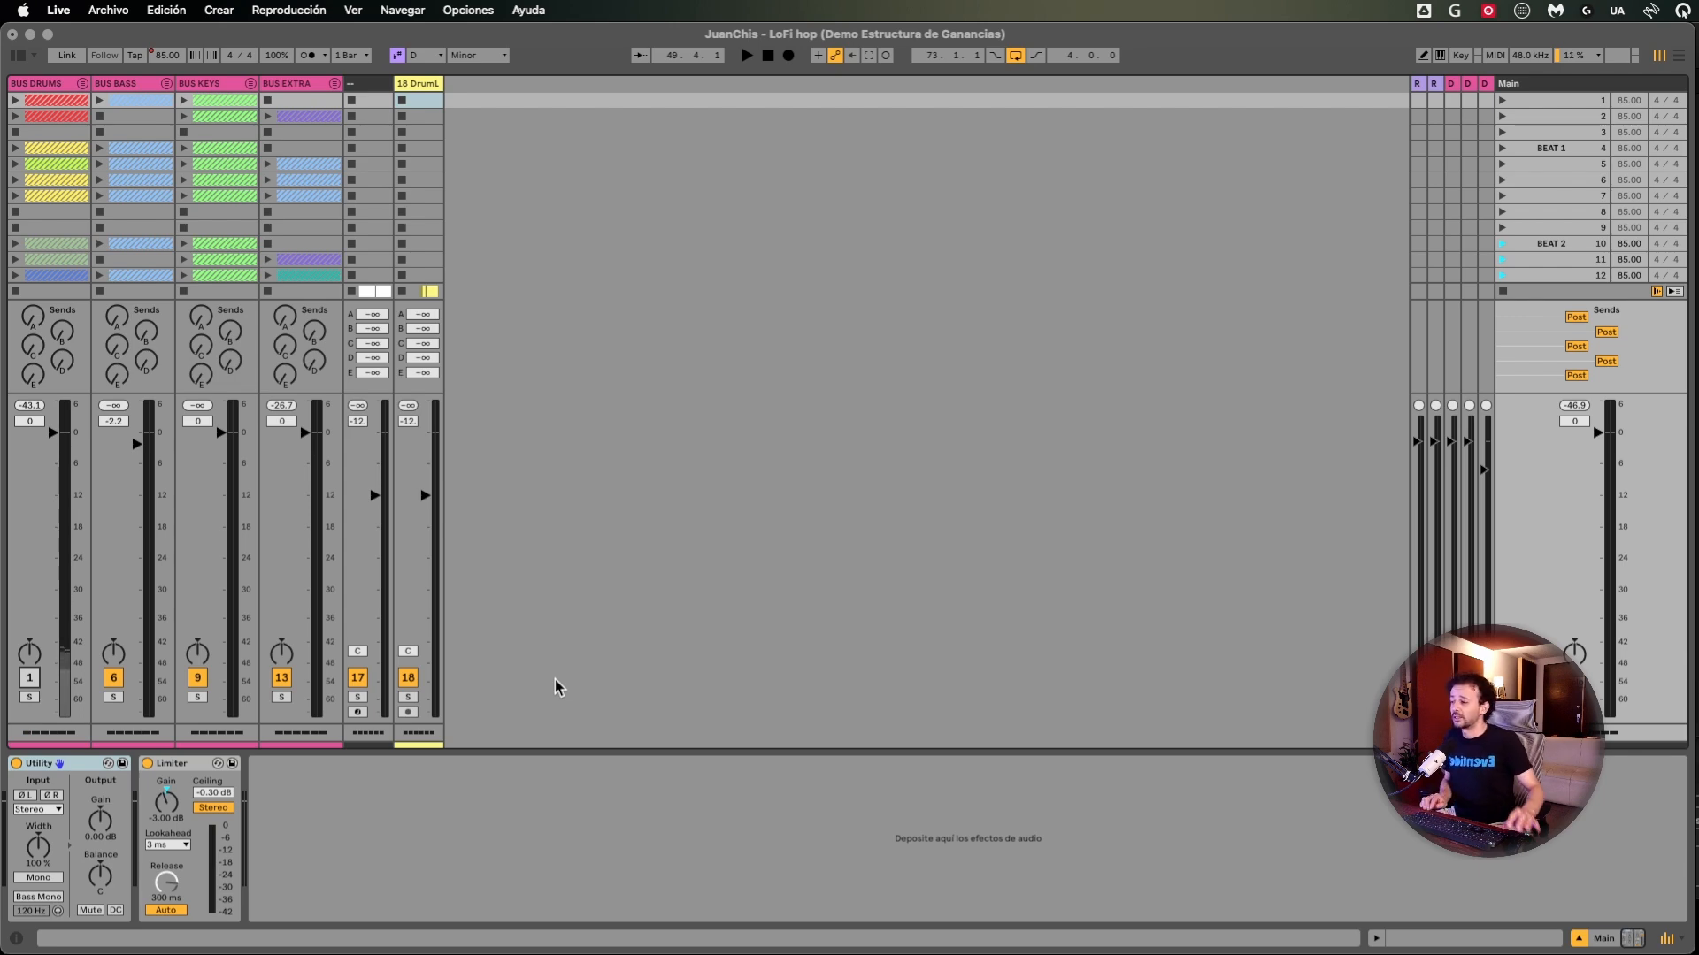
pyautogui.click(416, 567)
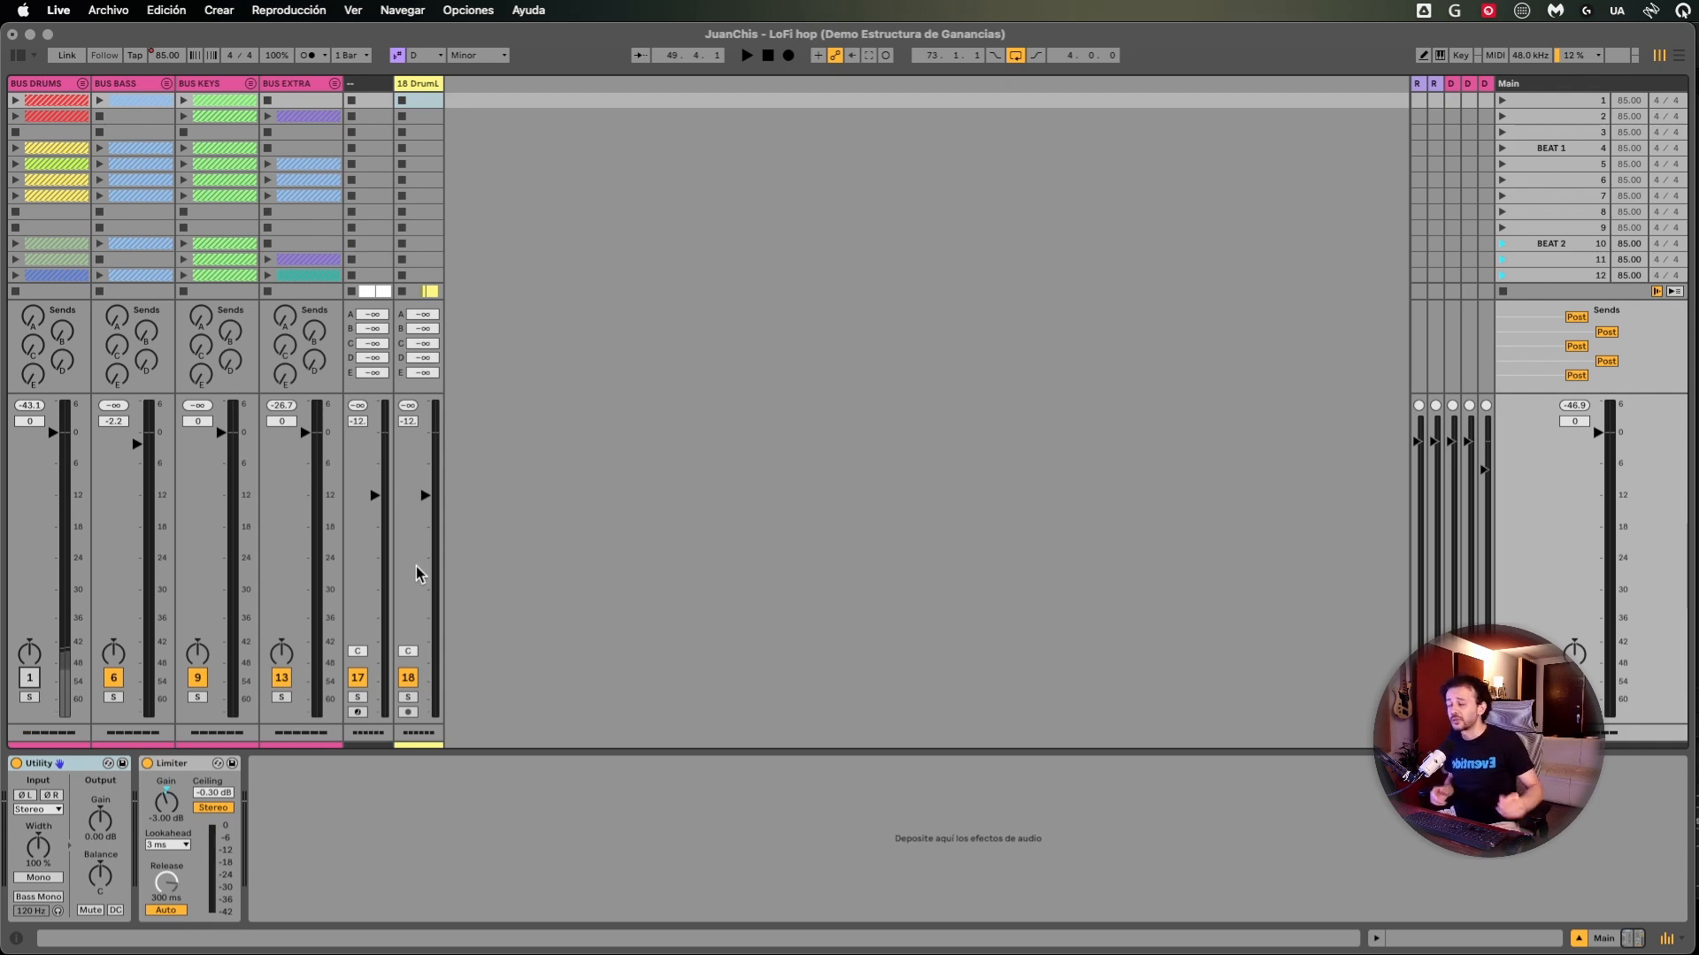
pyautogui.click(250, 85)
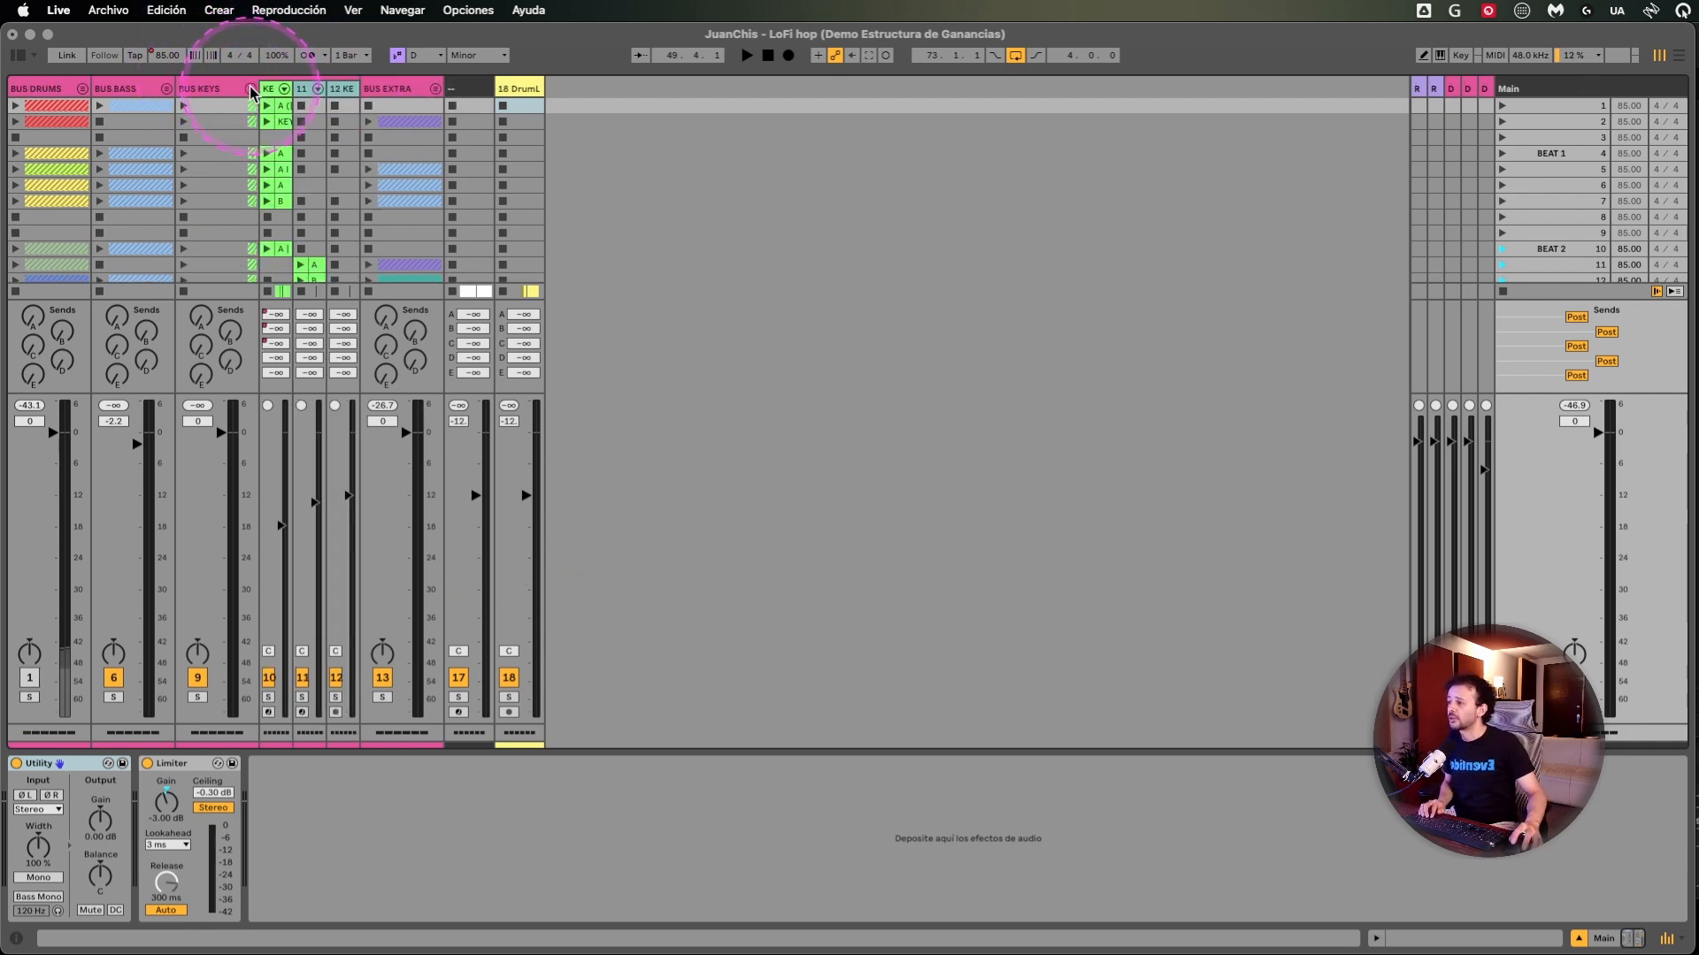
pyautogui.click(81, 91)
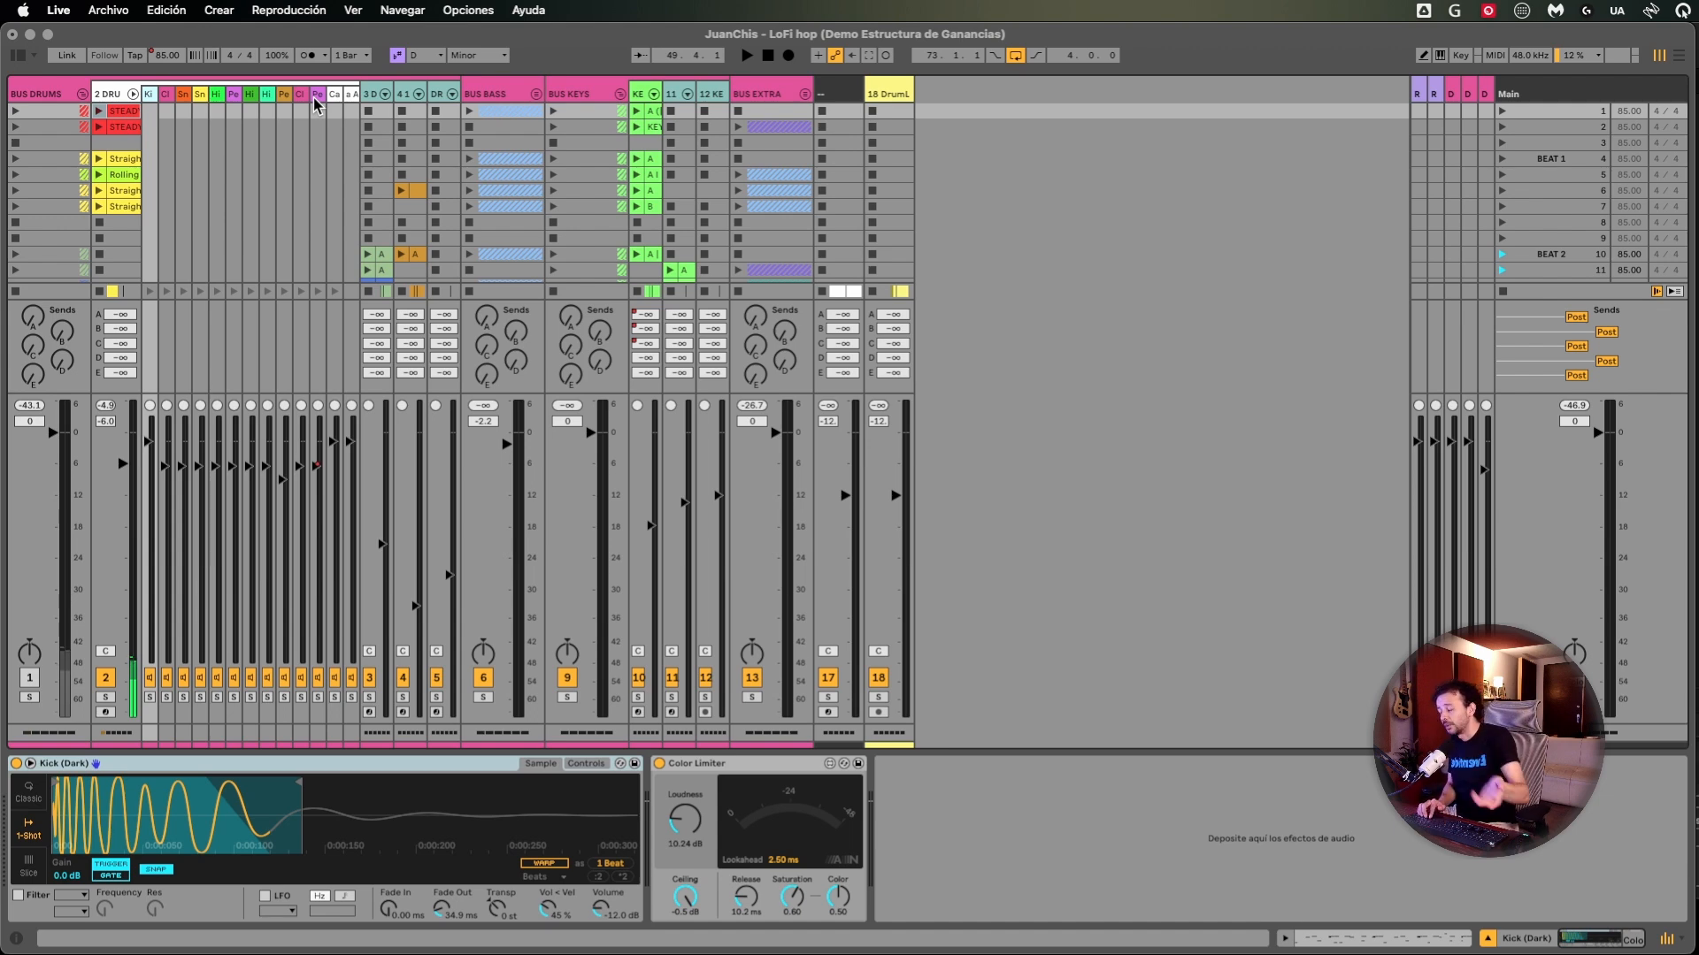
pyautogui.click(1515, 93)
pyautogui.click(1011, 232)
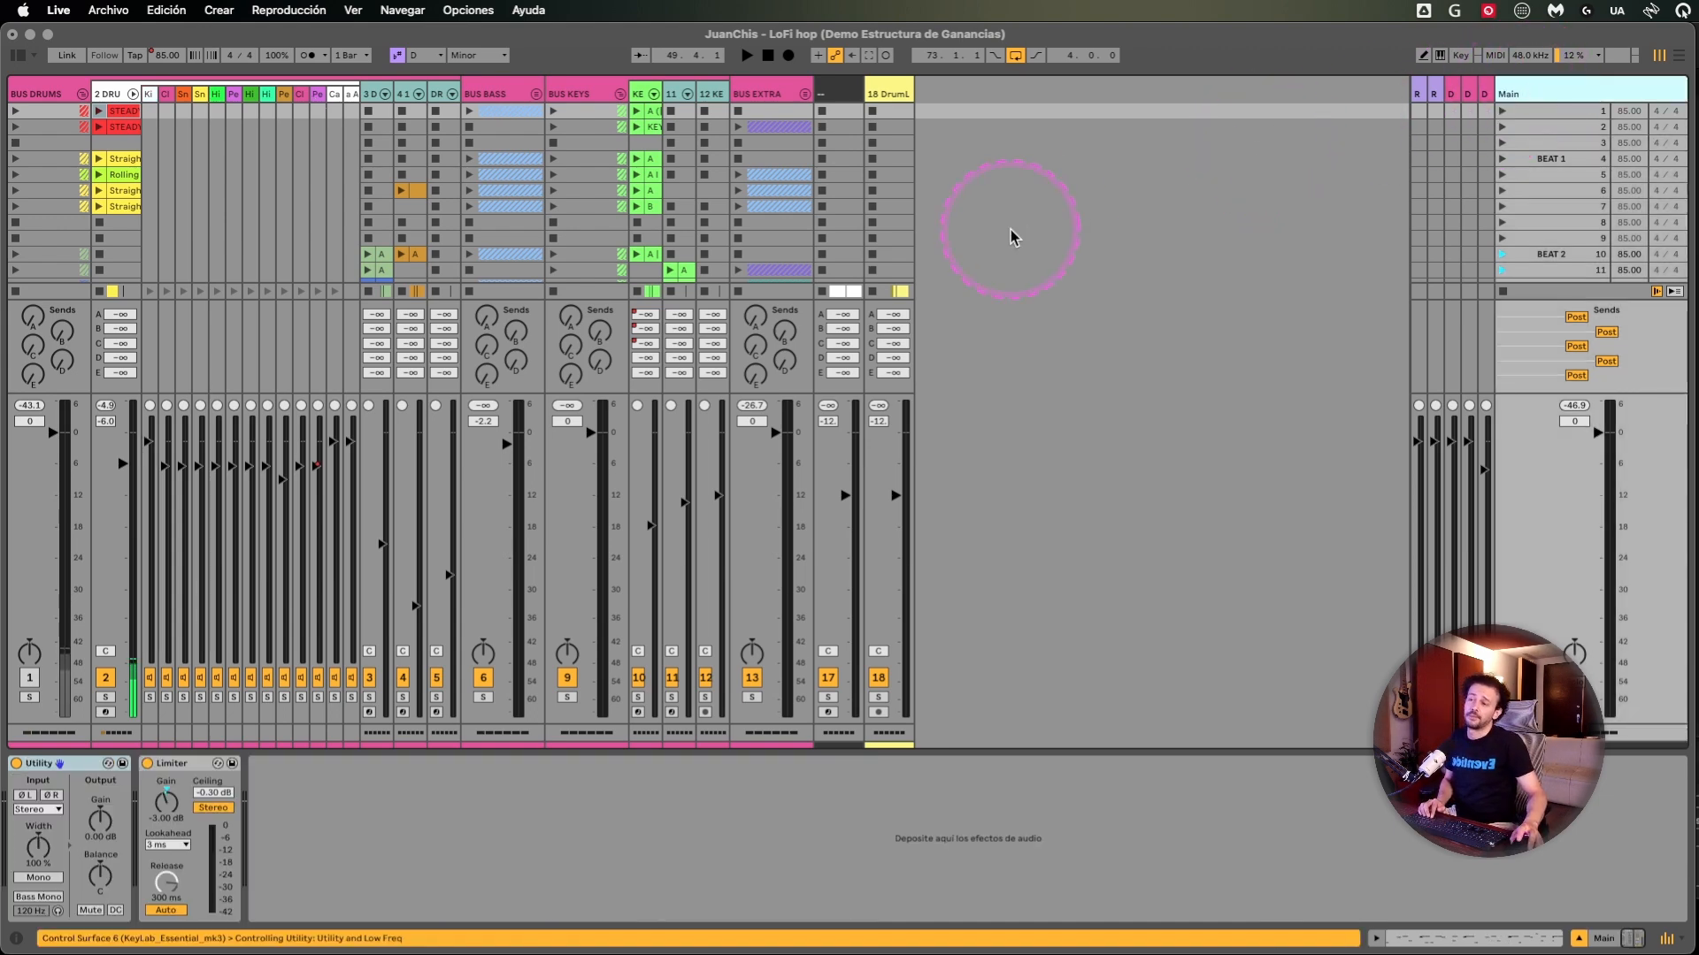
# - Insert a new audio track after track 18 and widen its column in the Session view
pyautogui.click(37, 94)
pyautogui.click(901, 100)
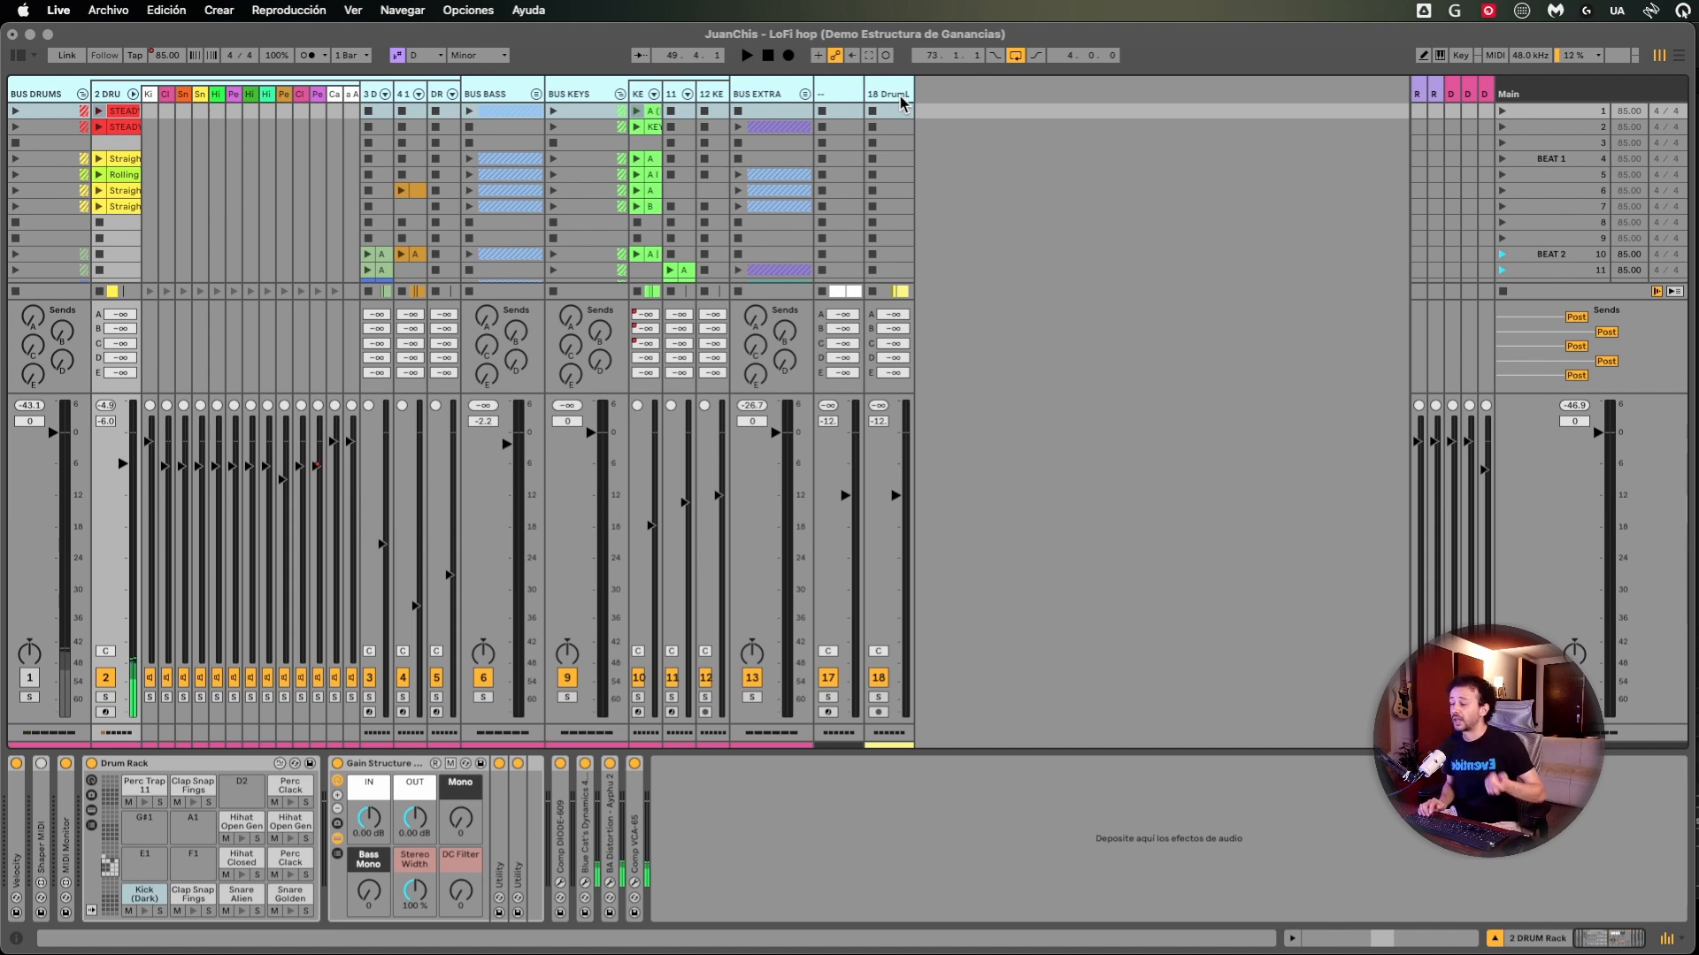
pyautogui.click(897, 99)
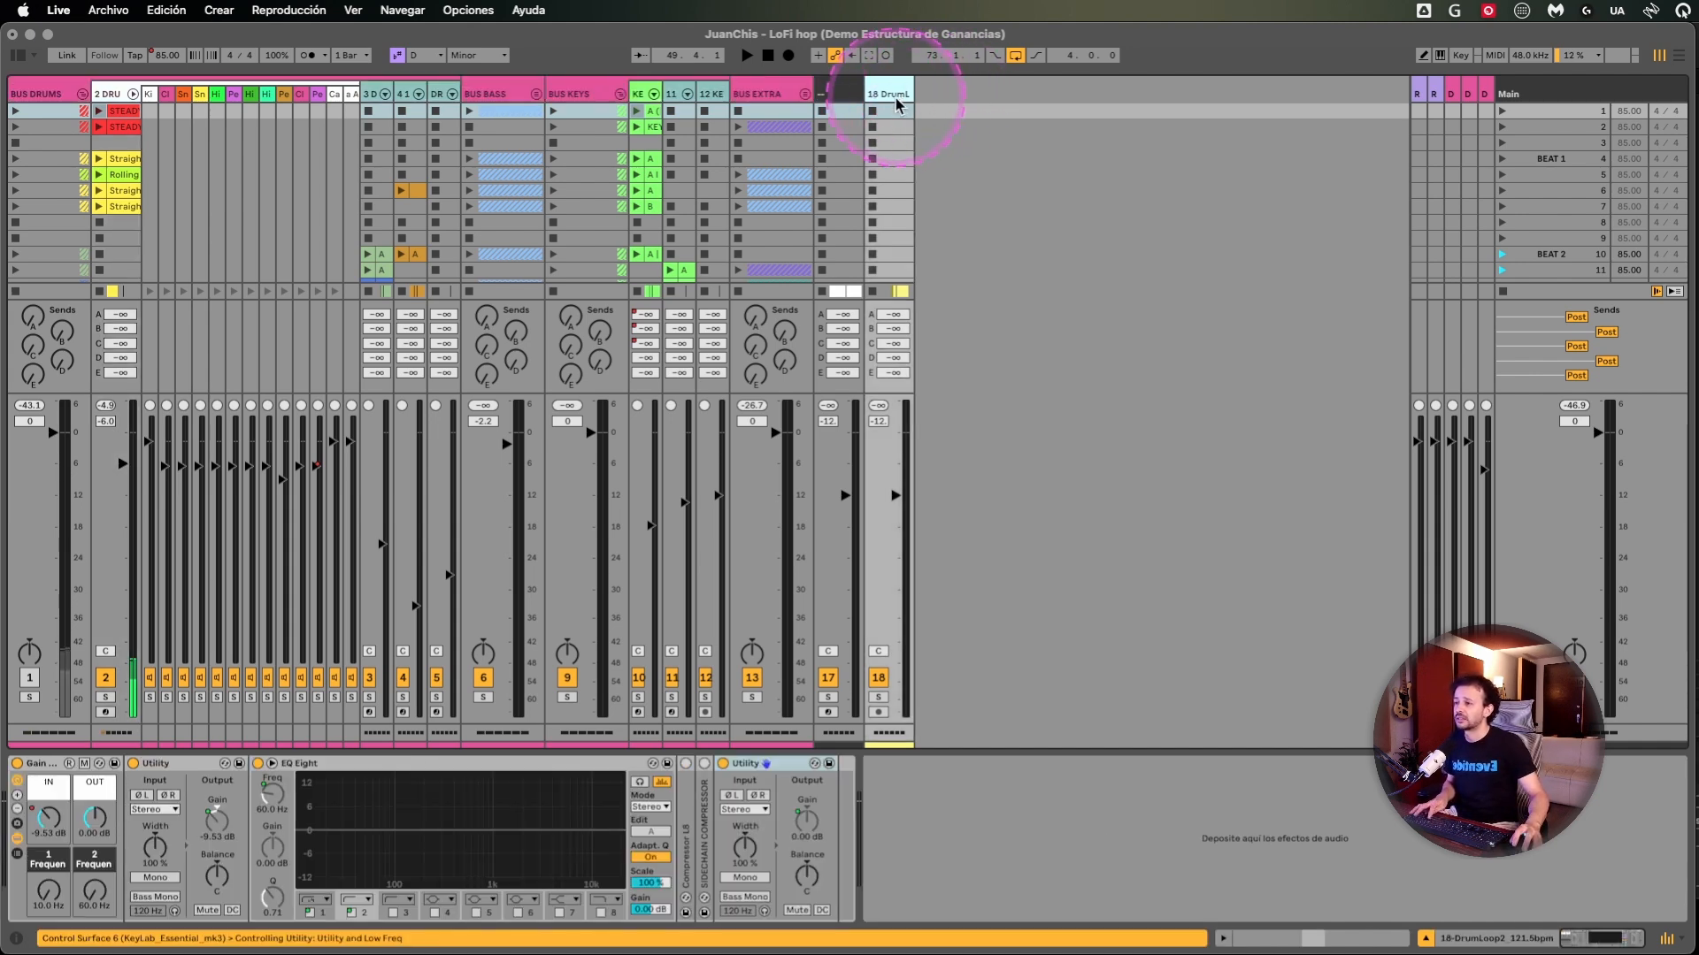
pyautogui.press('super+t')
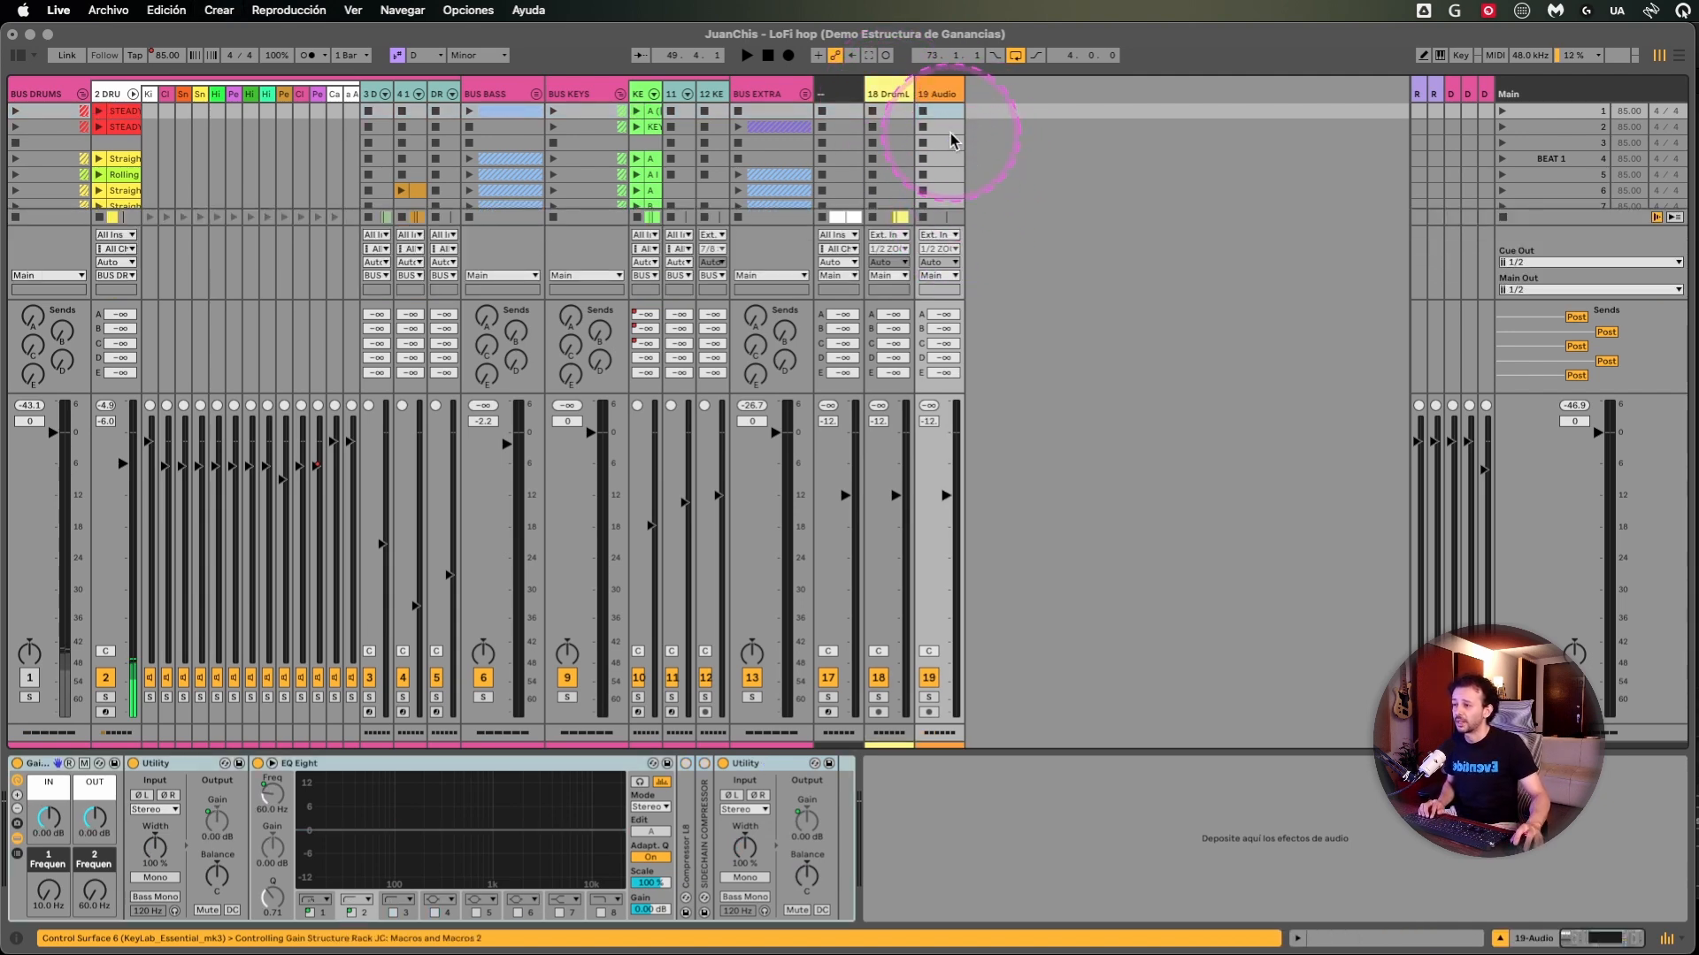
pyautogui.click(950, 94)
pyautogui.moveTo(963, 89); pyautogui.dragTo(1047, 89)
# - Route the new audio track's output to Ext. Out and compare the track with the Main track
pyautogui.click(973, 275)
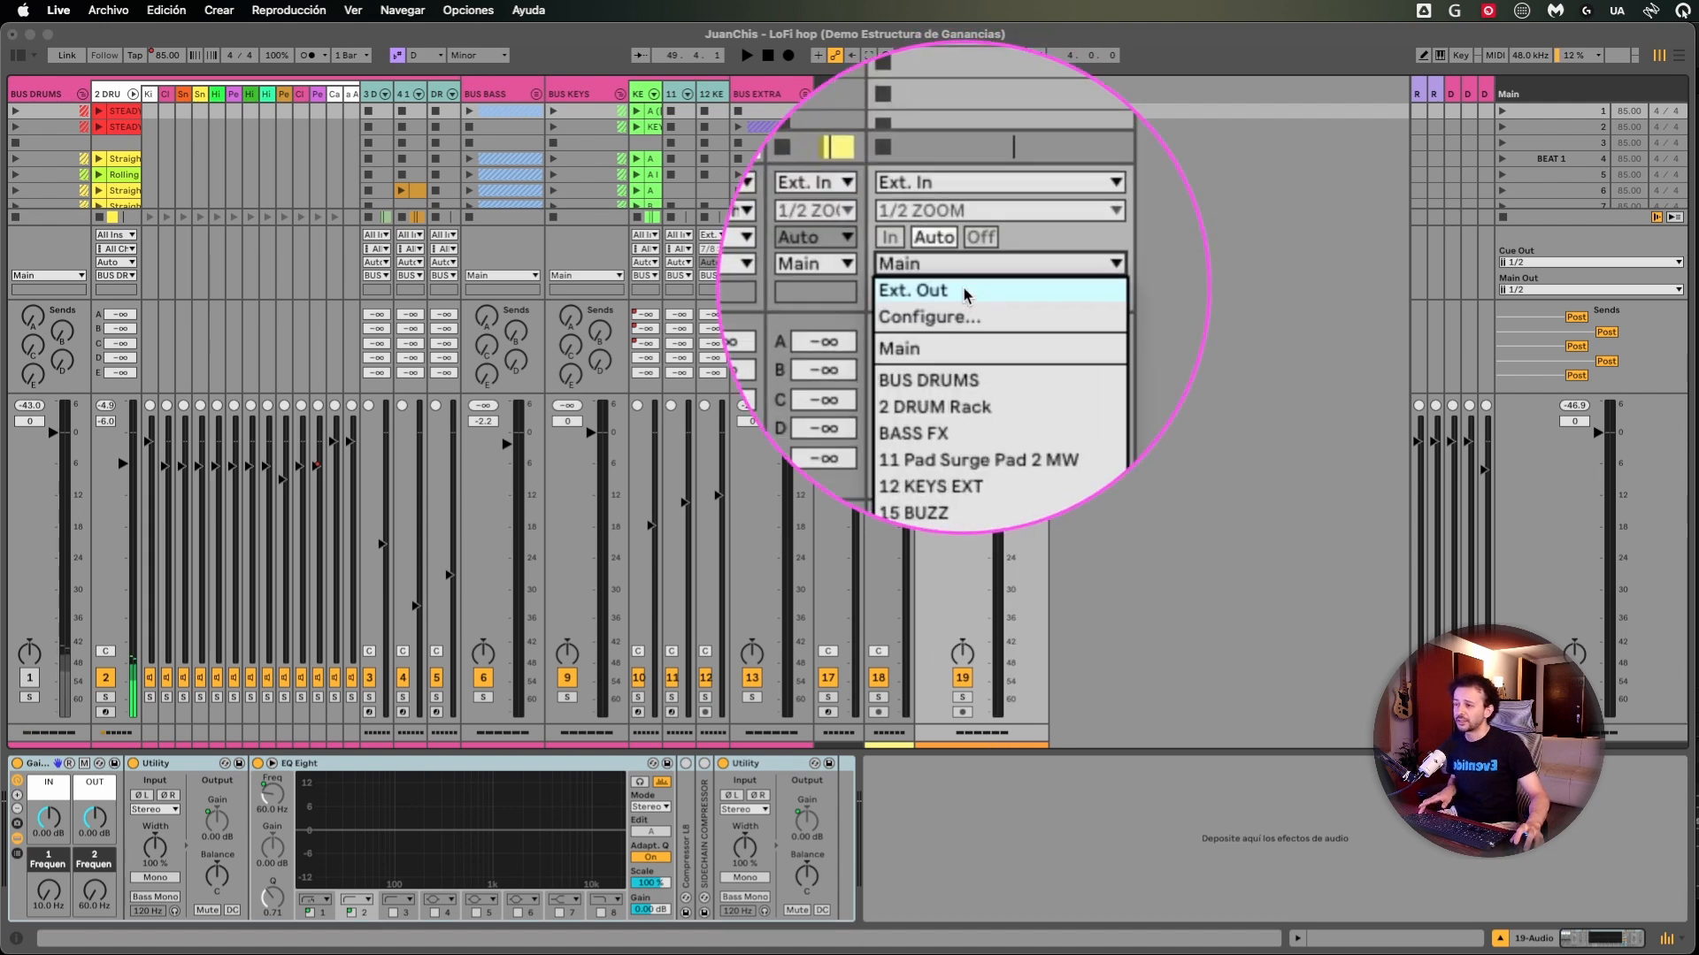
pyautogui.click(966, 289)
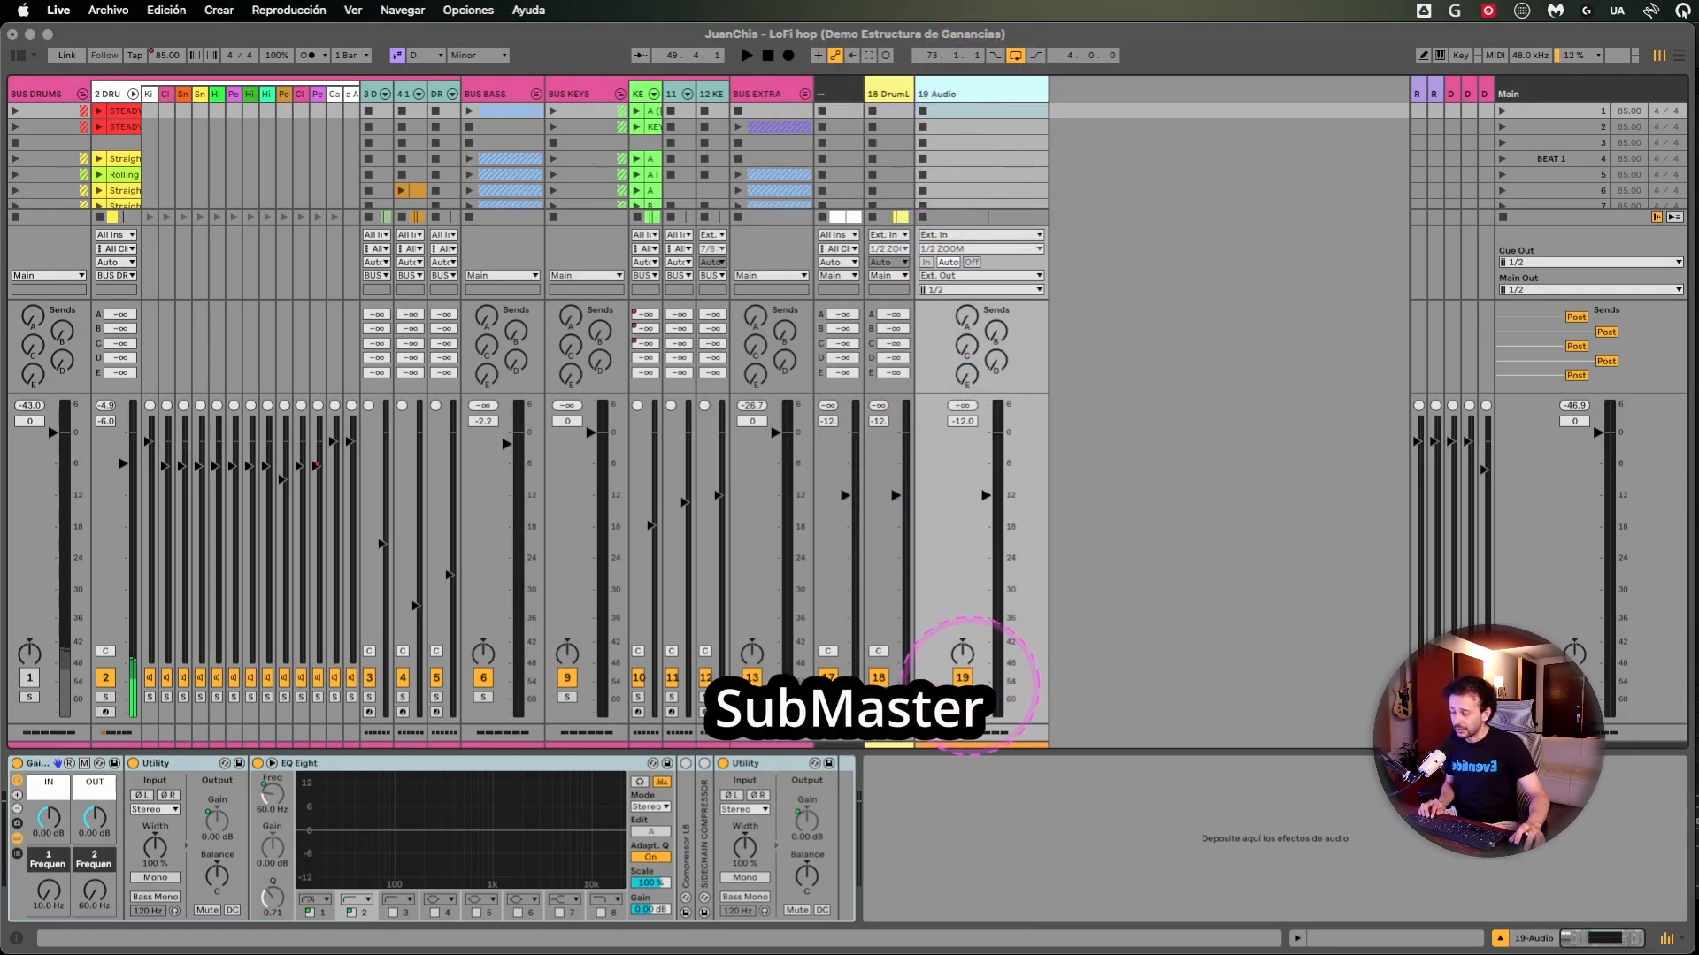
pyautogui.click(1580, 94)
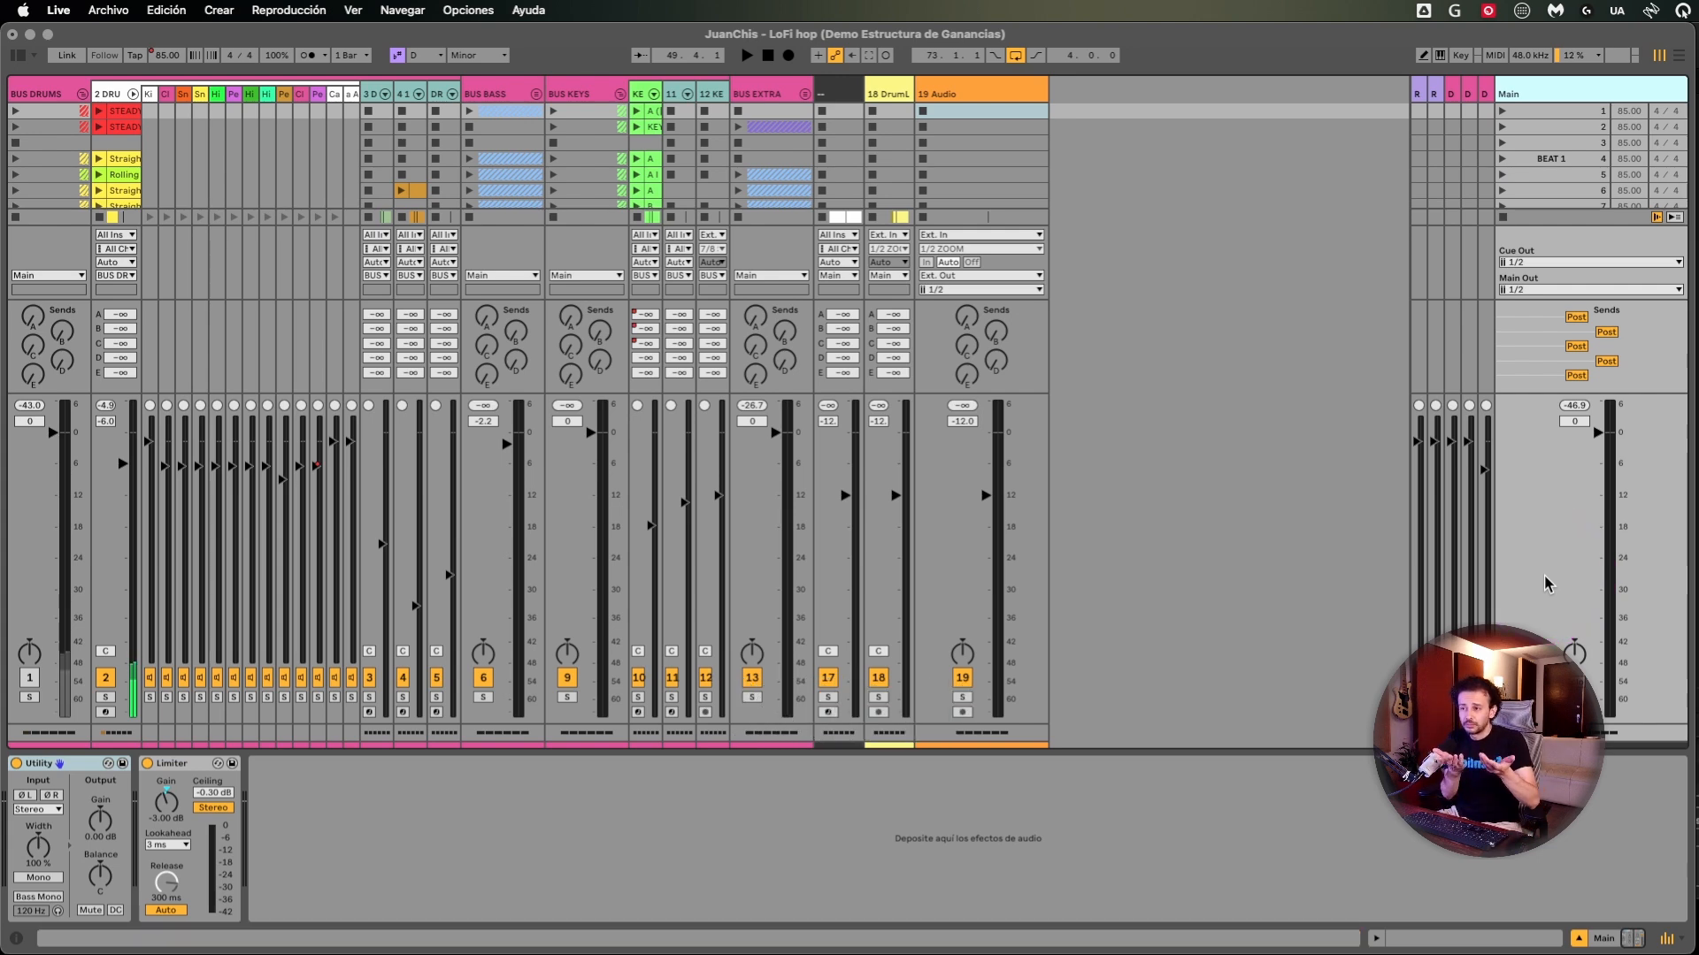
pyautogui.click(1000, 93)
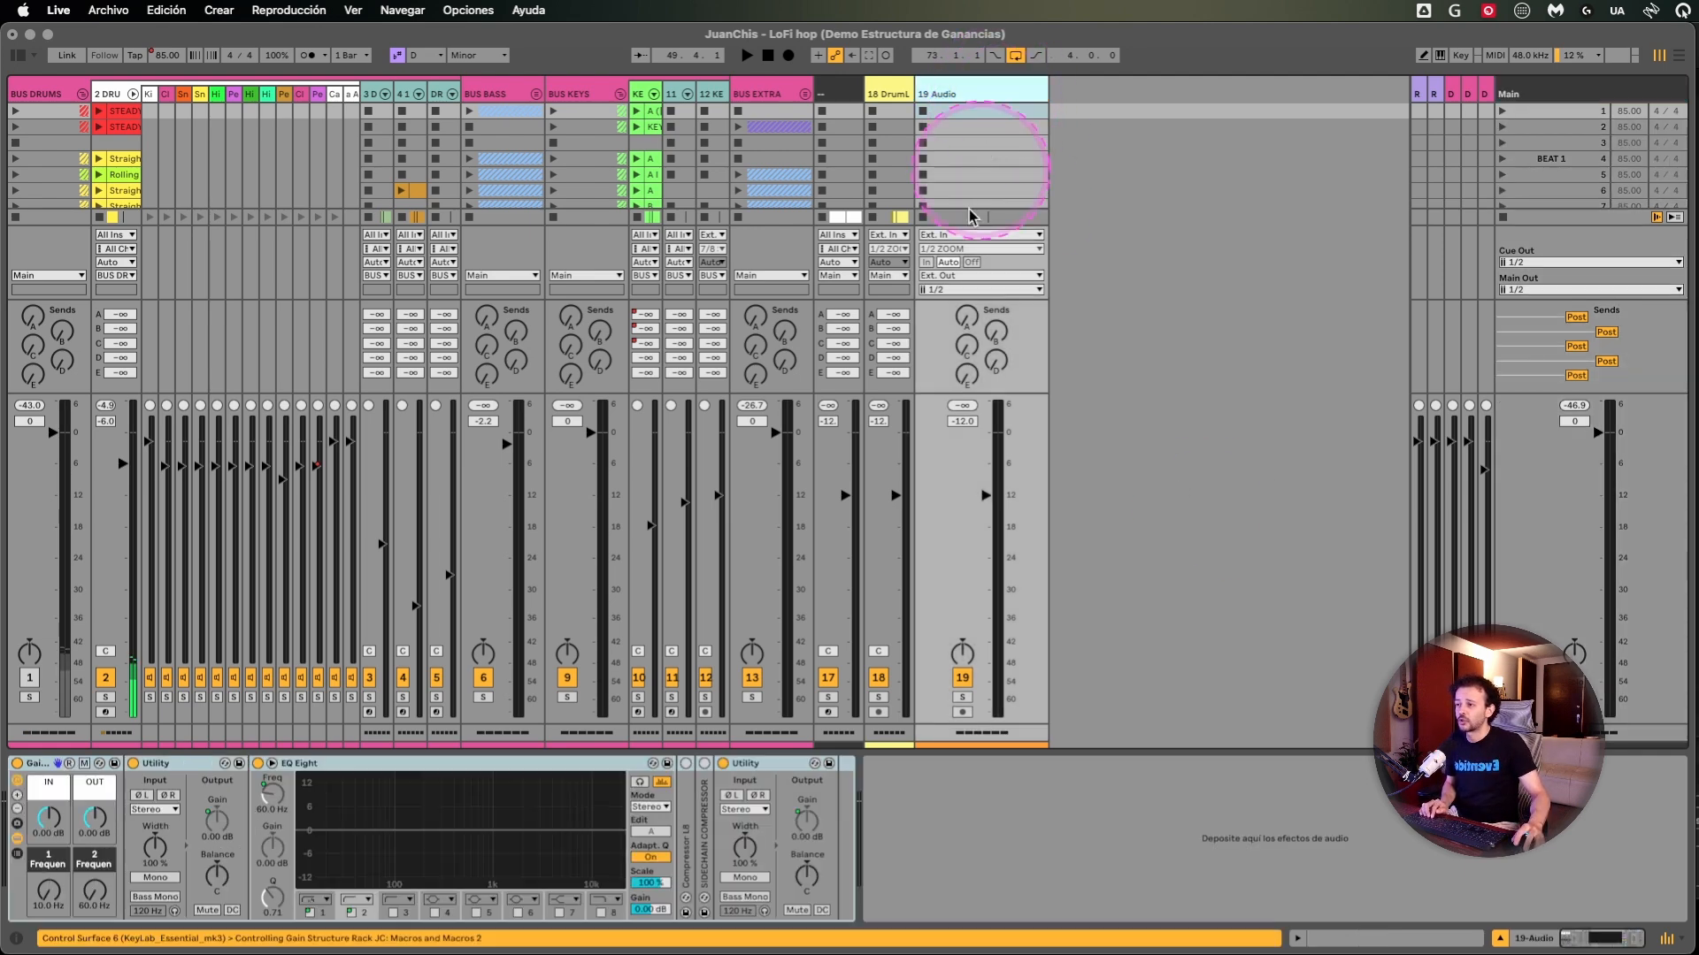